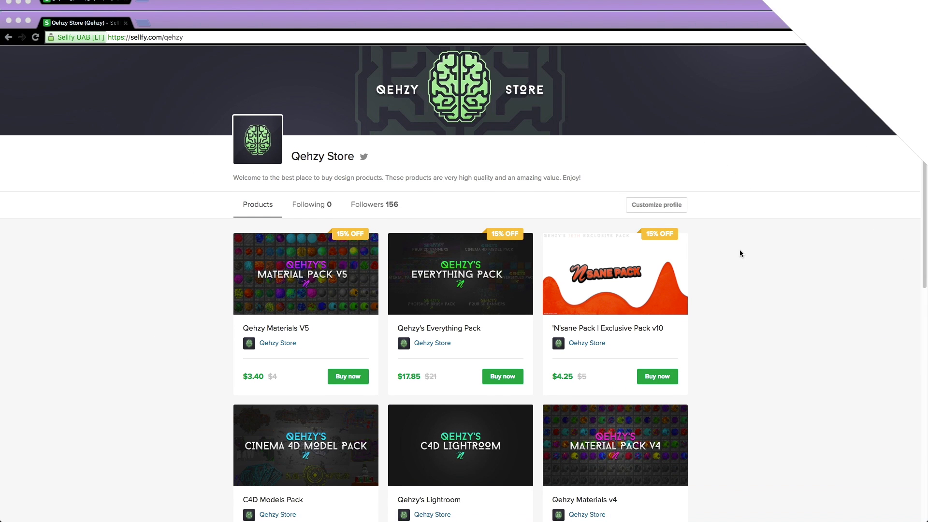
# - Scroll through the Sellfy store listings and open the Everything Pack product page
pyautogui.scroll(-6, 740, 250)
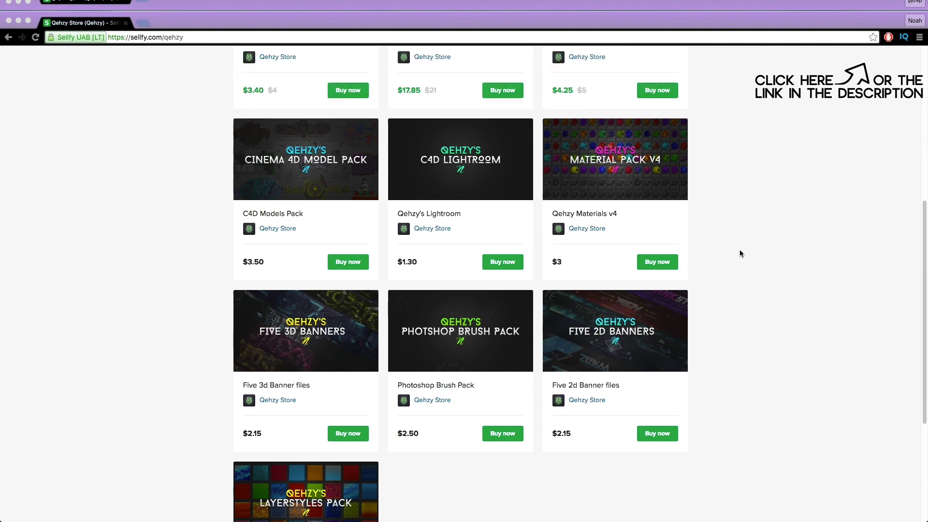
pyautogui.scroll(4, 741, 251)
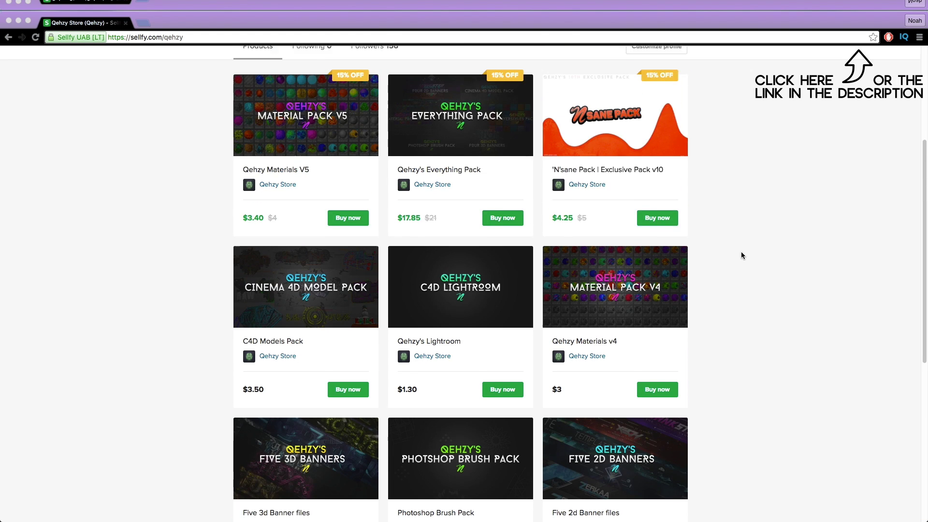
pyautogui.scroll(4, 742, 255)
pyautogui.click(459, 315)
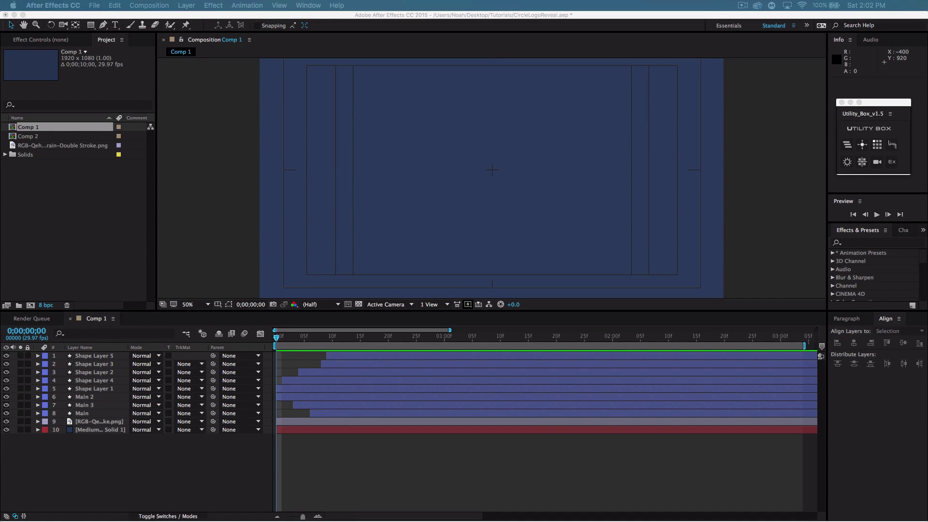
pyautogui.click(277, 341)
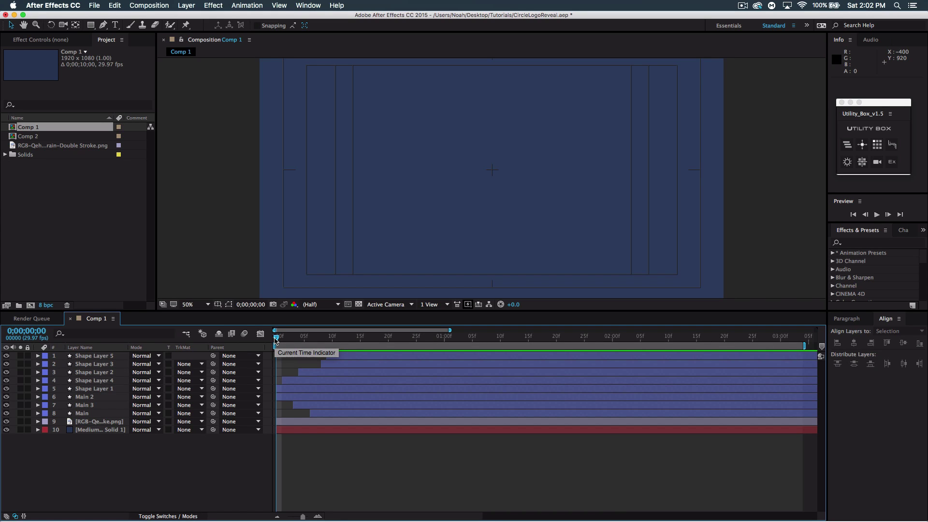
pyautogui.press('space')
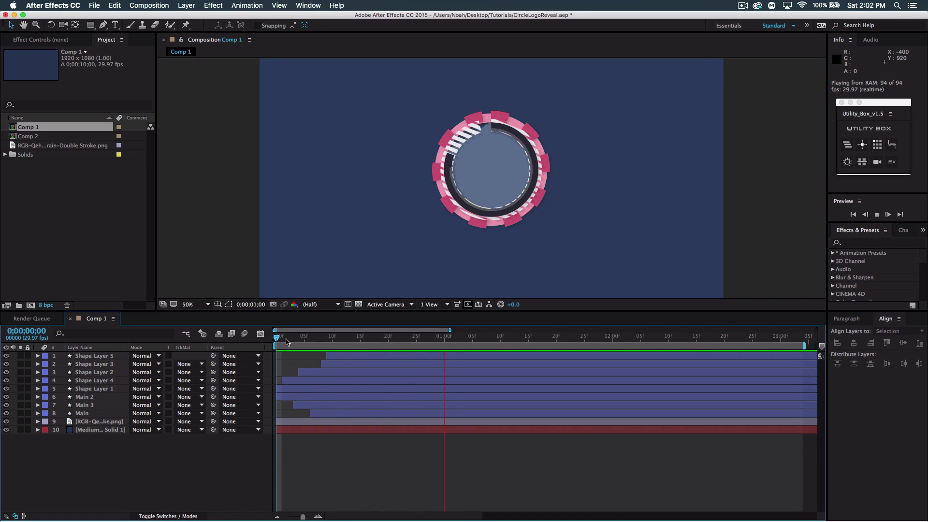
pyautogui.press('space')
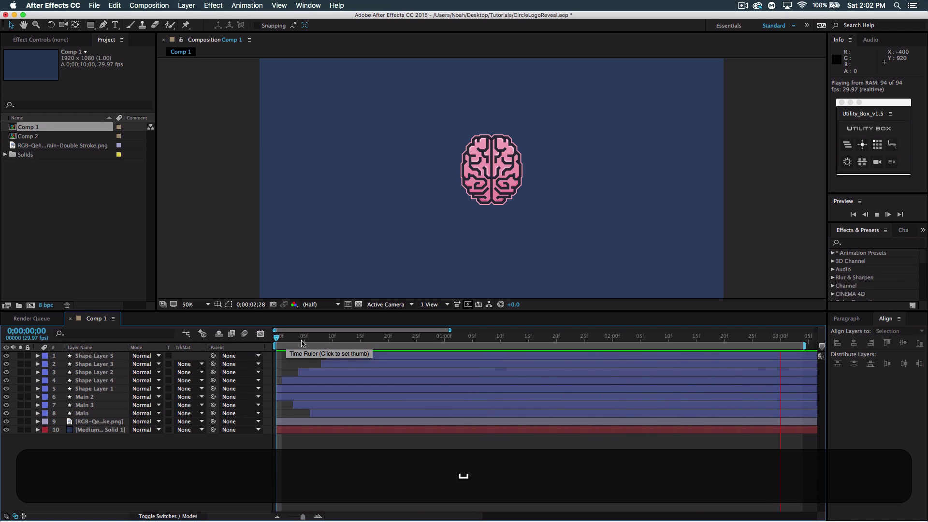
pyautogui.moveTo(295, 338); pyautogui.dragTo(264, 337)
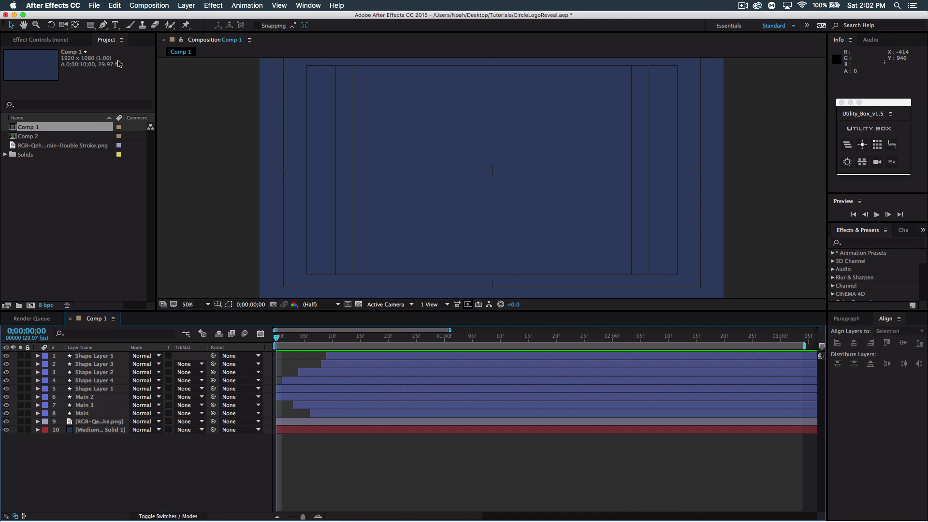
# - Create Comp 3 using the HDTV 1080 29.97 preset at 1920×1080 with a 10-second duration
pyautogui.click(140, 5)
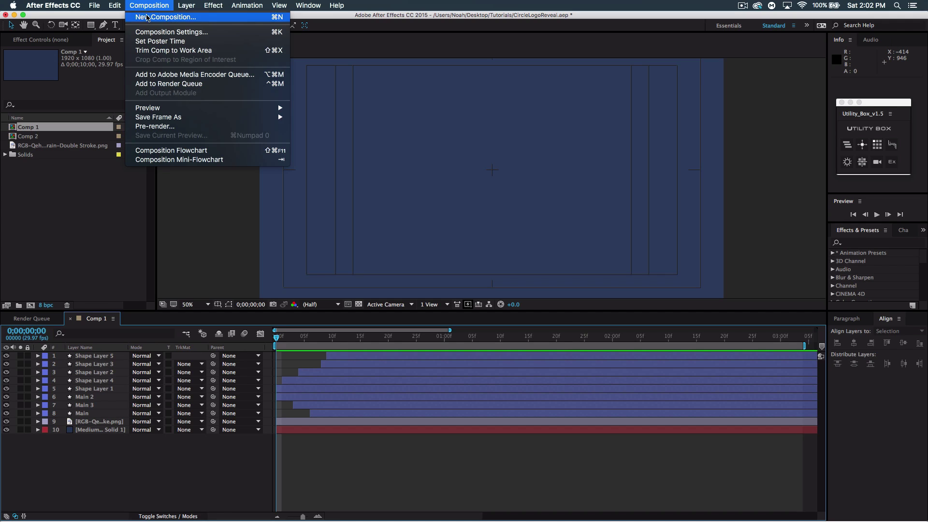
pyautogui.click(151, 17)
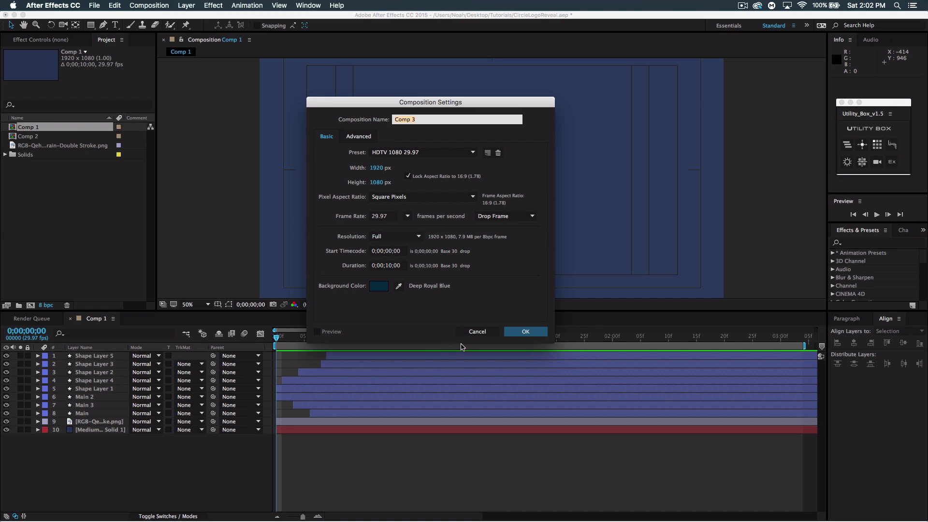
pyautogui.click(529, 332)
pyautogui.click(526, 332)
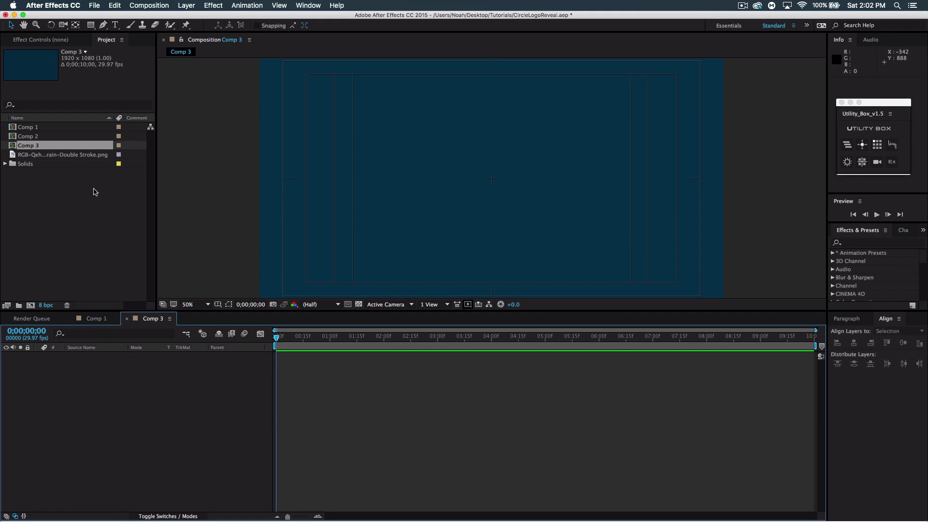
# - Add the brain PNG to Comp 3 and scale it proportionally to 41%
pyautogui.click(55, 155)
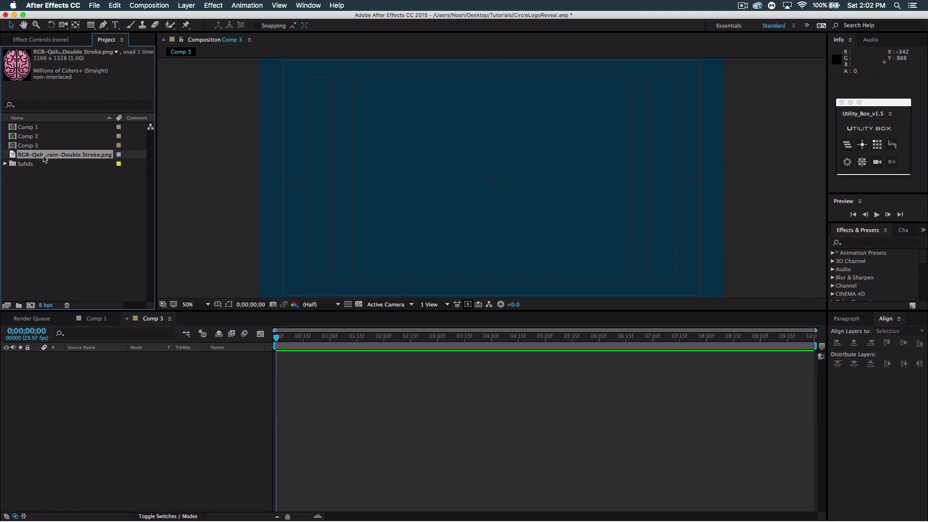
pyautogui.moveTo(44, 187); pyautogui.dragTo(75, 397)
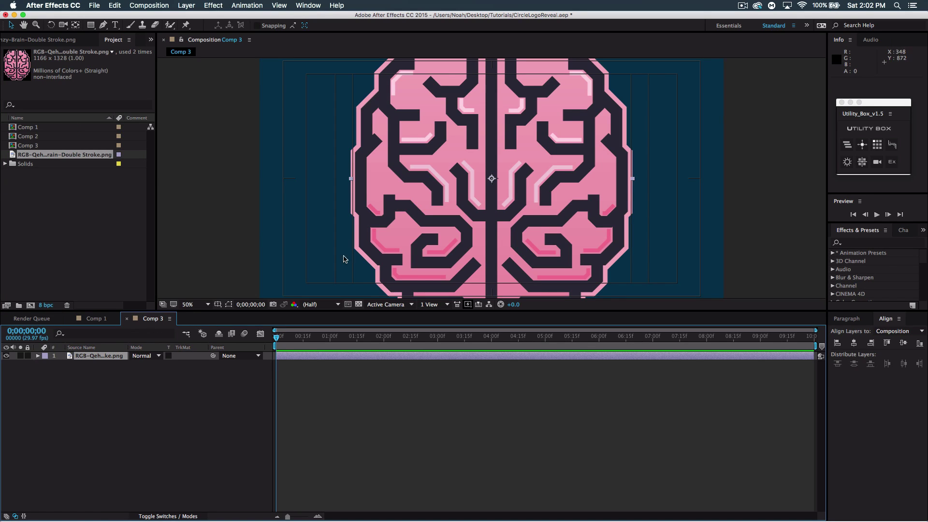
pyautogui.press(',')
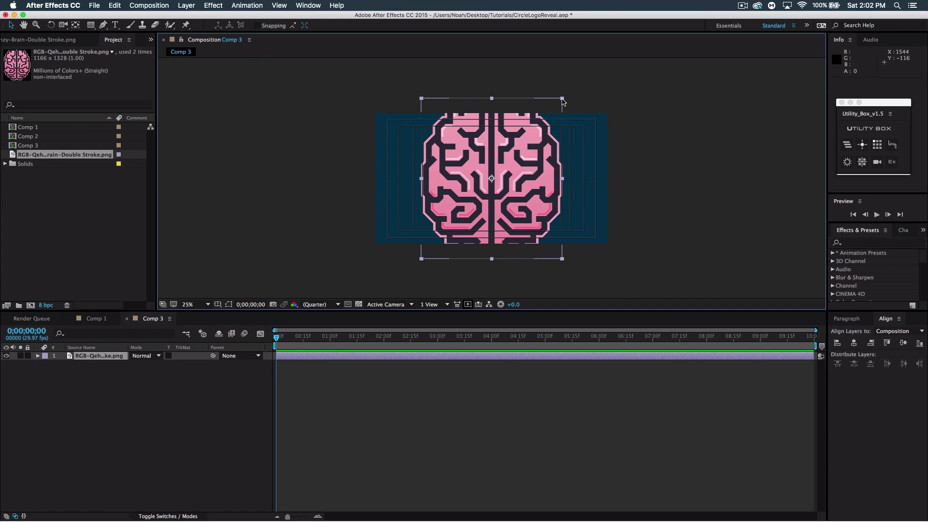
pyautogui.moveTo(563, 98); pyautogui.dragTo(521, 145)
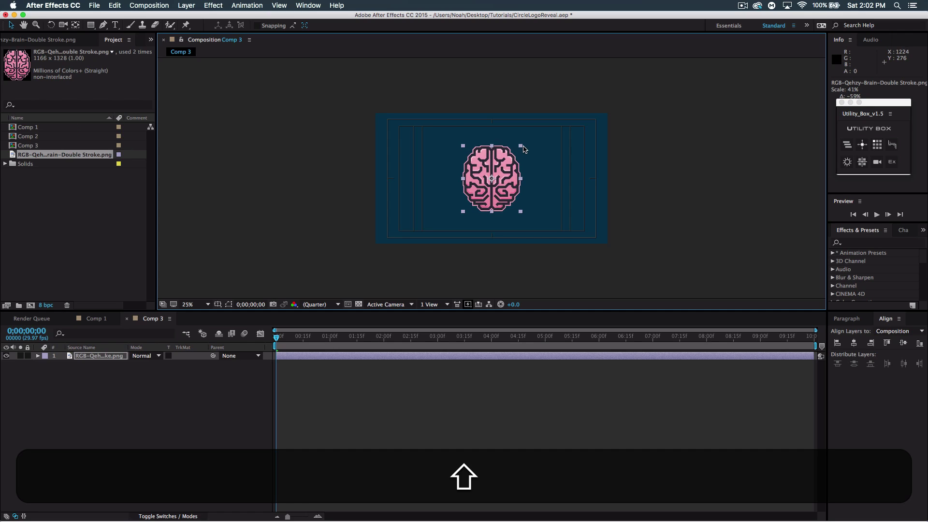
# - Hide the title/action safe guides, nudge the brain up one pixel, and return the viewer to 50%
pyautogui.click(218, 305)
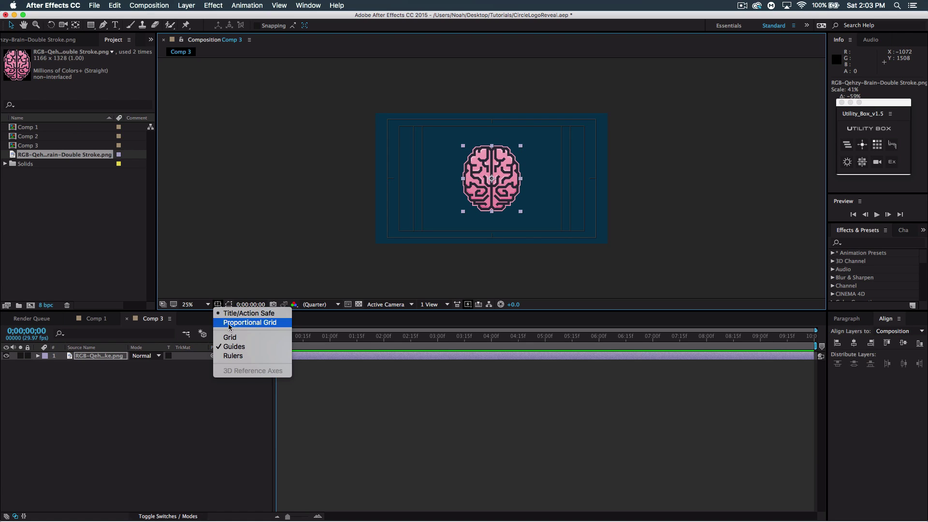
pyautogui.click(235, 314)
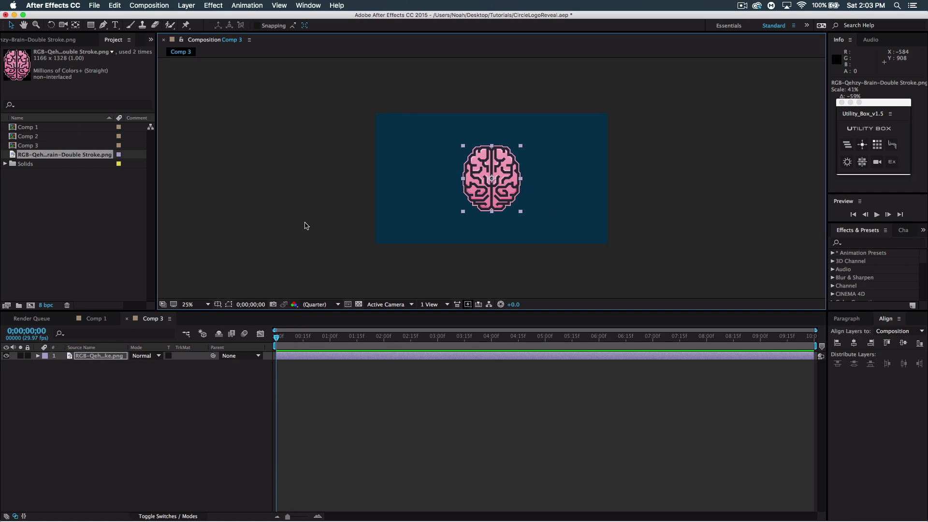
pyautogui.press('Up')
pyautogui.press('.')
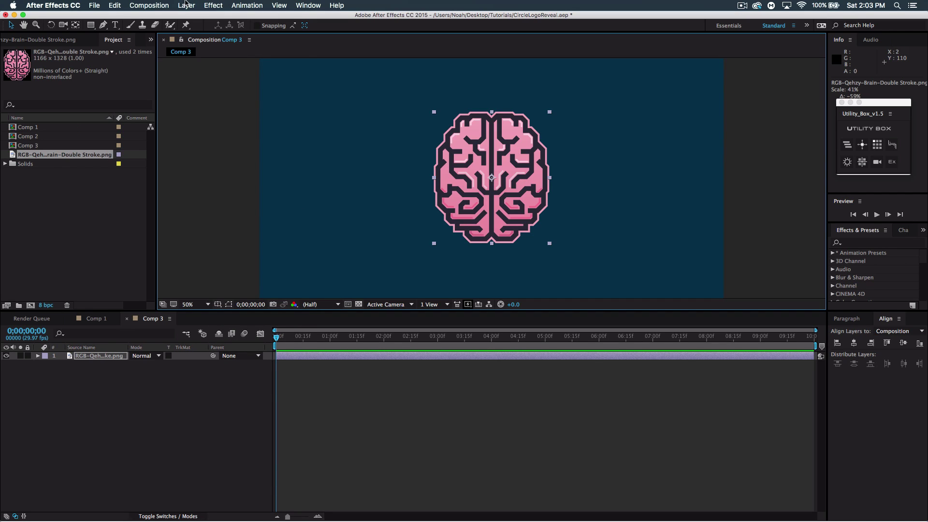
pyautogui.click(186, 6)
# - Create a full-frame dark blue (#274351) solid layer
pyautogui.moveTo(193, 17)
pyautogui.click(336, 27)
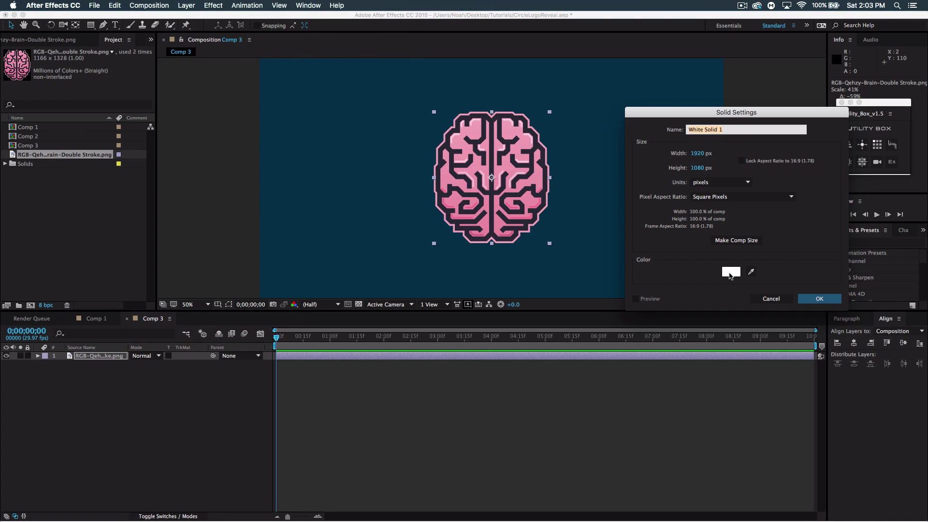
pyautogui.click(735, 273)
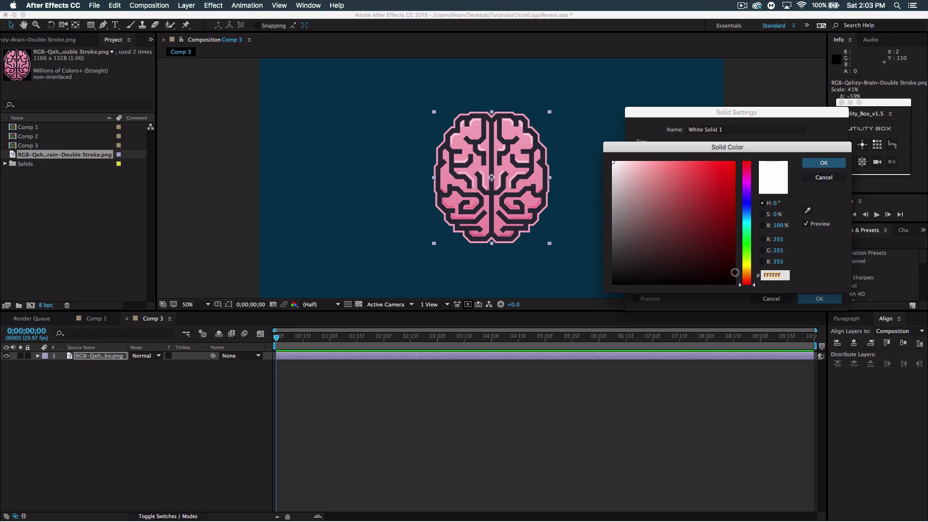
pyautogui.click(748, 217)
pyautogui.moveTo(705, 239)
pyautogui.mouseDown()
pyautogui.moveTo(650, 252)
pyautogui.moveTo(697, 260)
pyautogui.moveTo(676, 245)
pyautogui.mouseUp()
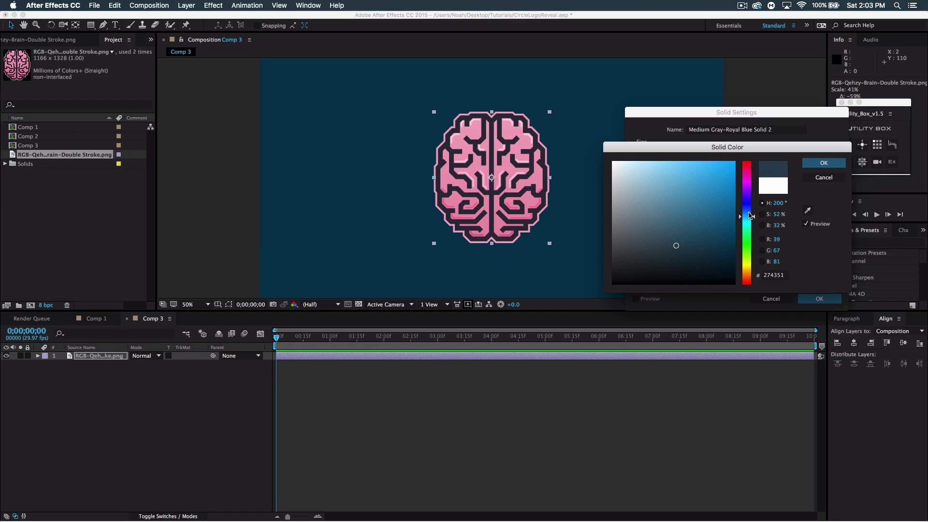
pyautogui.click(824, 163)
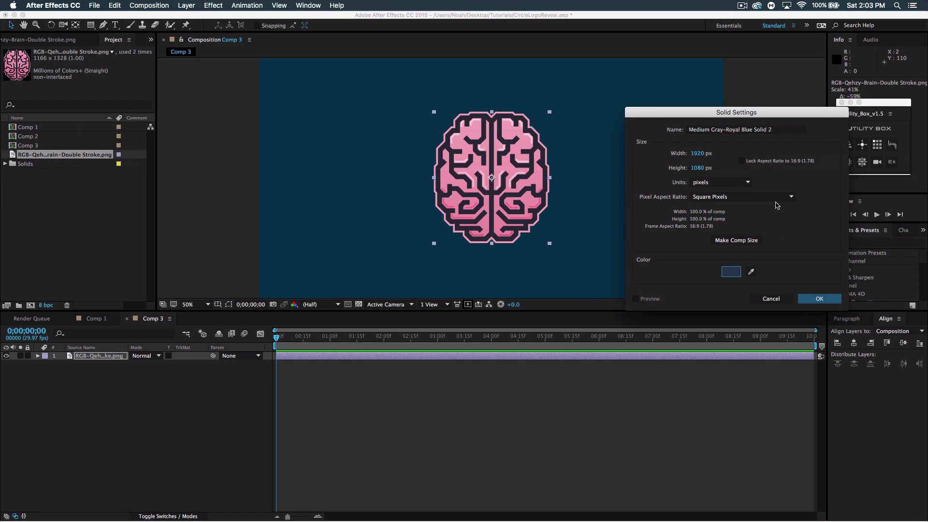
pyautogui.click(818, 298)
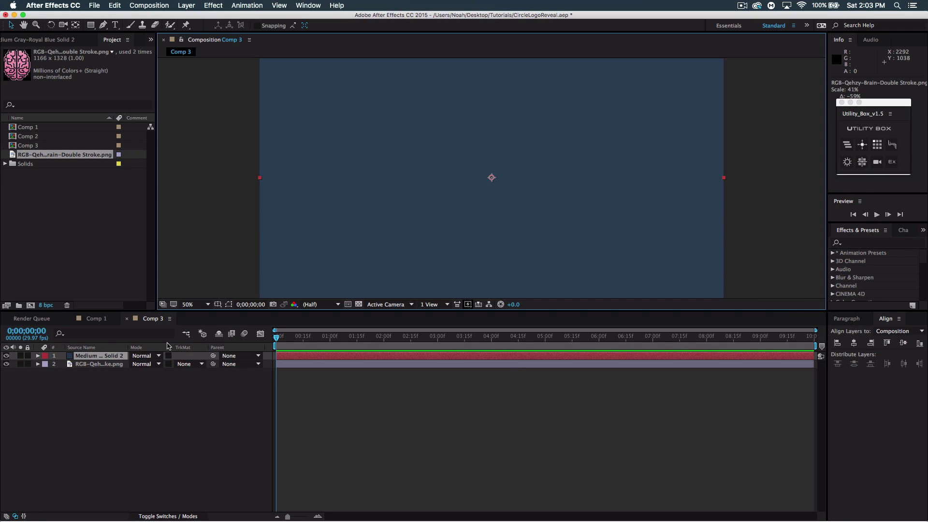
# - Move the blue solid beneath the brain layer and shrink the brain to 37%
pyautogui.moveTo(91, 358); pyautogui.dragTo(95, 373)
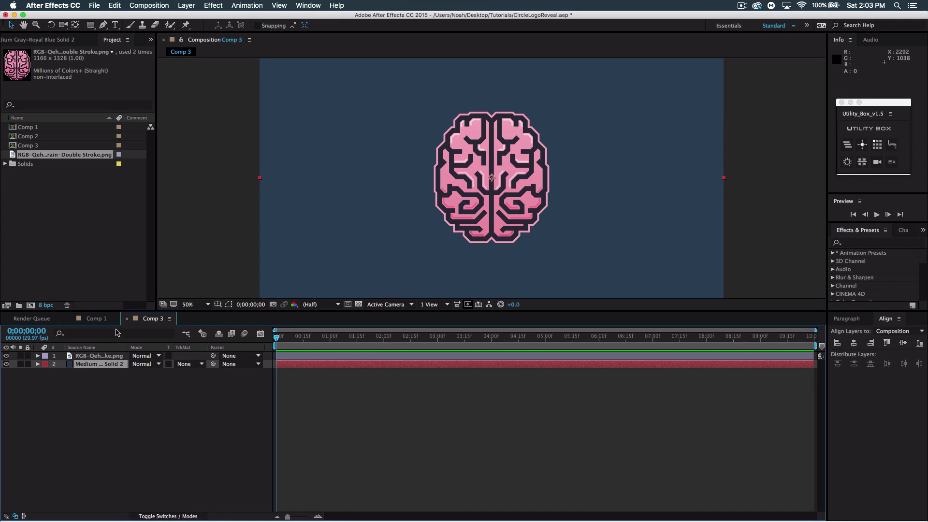
pyautogui.scroll(-2, 416, 245)
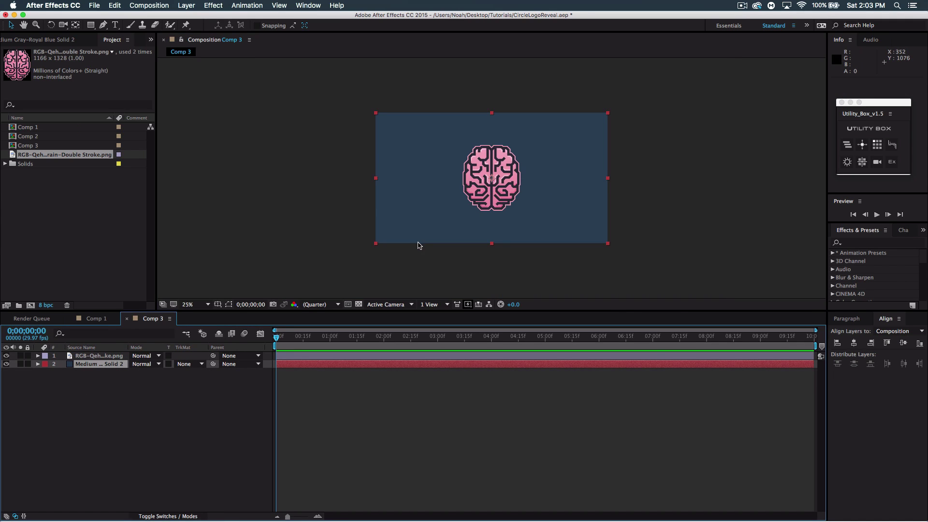
pyautogui.click(92, 356)
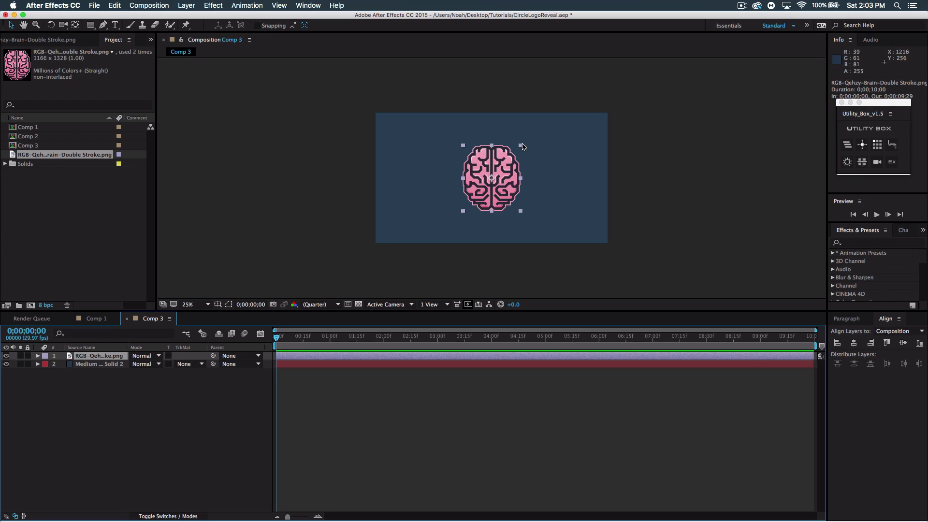
pyautogui.keyDown('shift'); pyautogui.moveTo(522, 146); pyautogui.dragTo(518, 149); pyautogui.keyUp('shift')
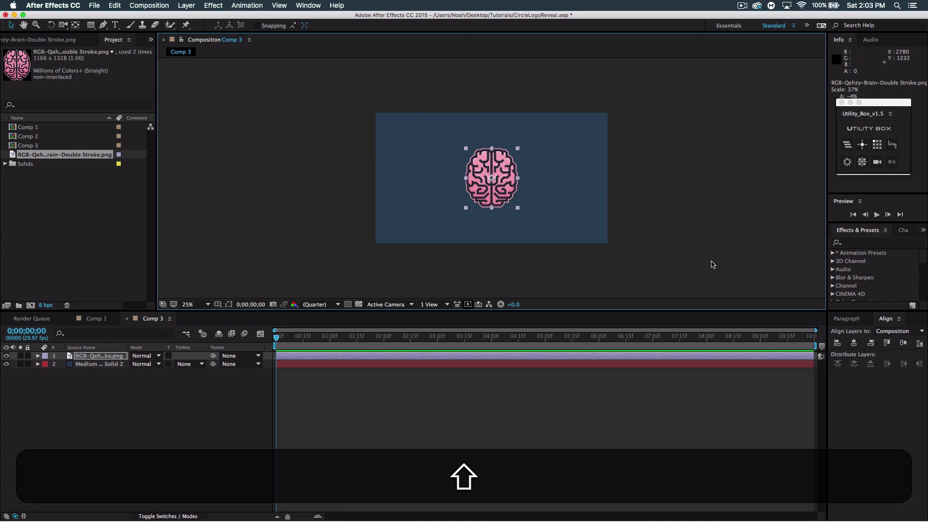
pyautogui.click(186, 5)
# - Add Shape Layer 1 and draw a pink Ellipse circle centred on the brain
pyautogui.moveTo(200, 17)
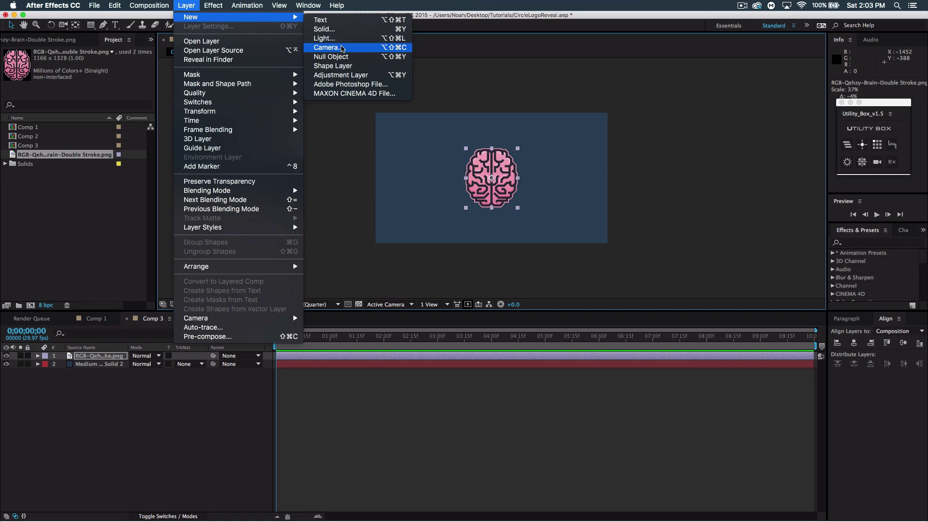
pyautogui.click(341, 68)
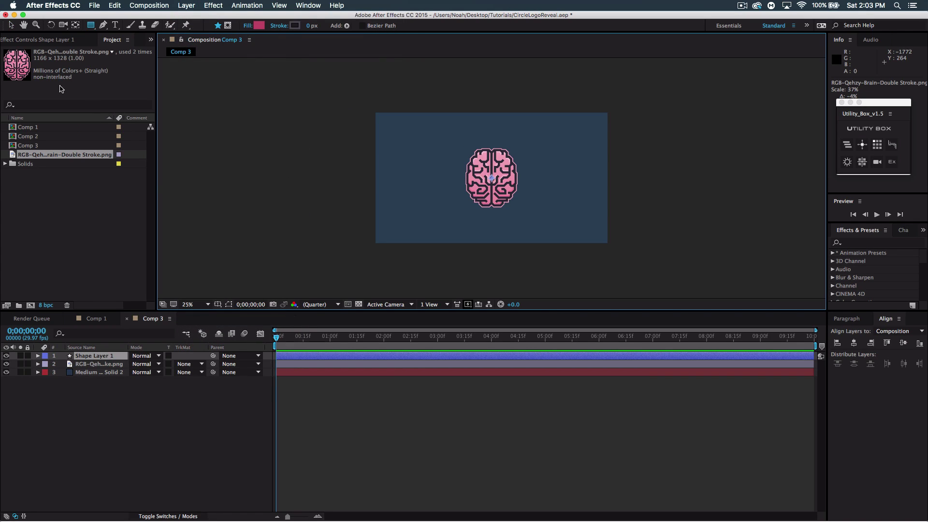
pyautogui.moveTo(91, 24); pyautogui.dragTo(140, 46)
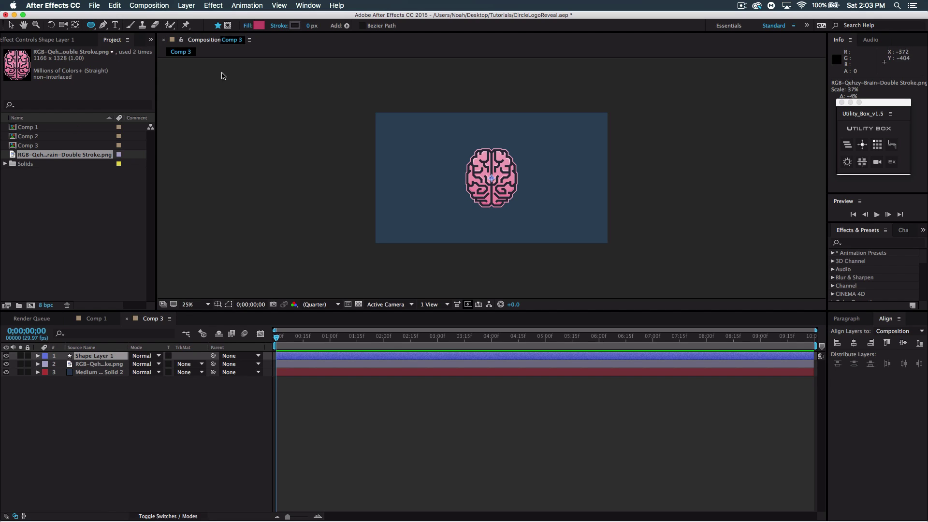
pyautogui.scroll(-1, 491, 177)
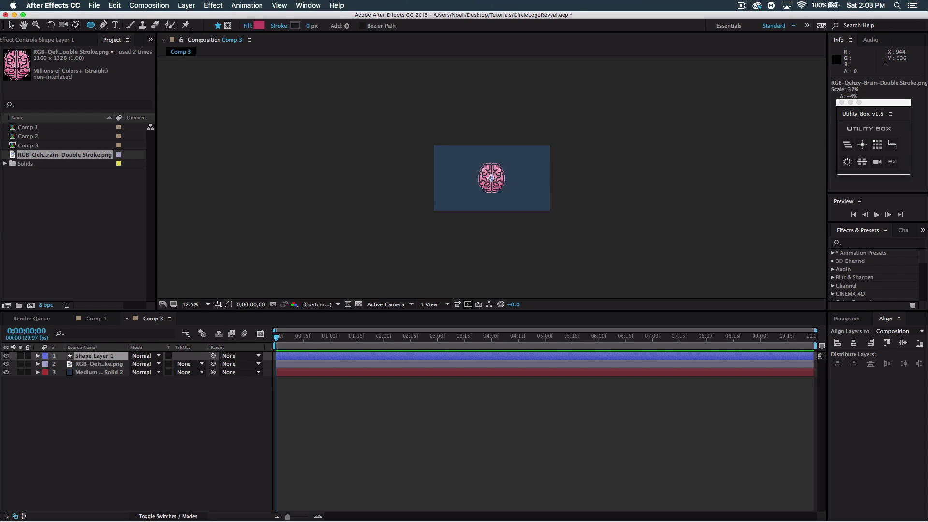
pyautogui.scroll(2, 491, 177)
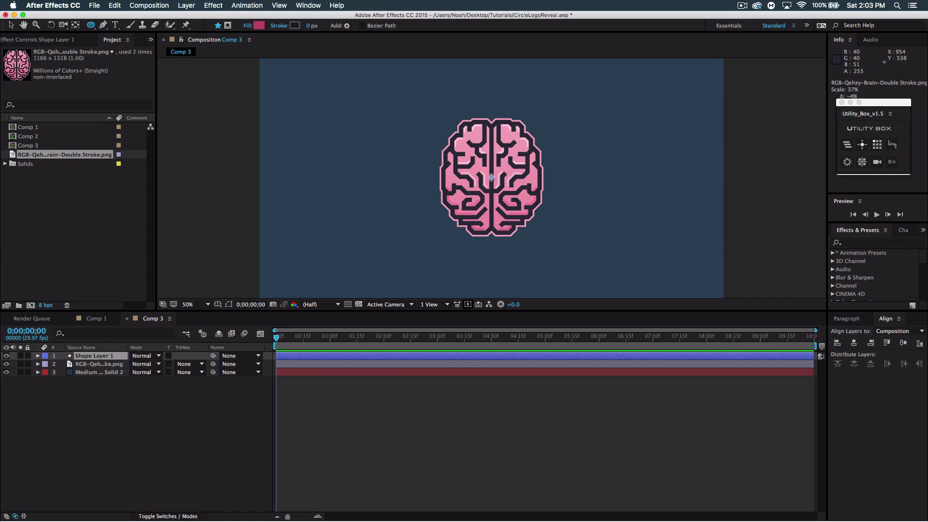
pyautogui.click(492, 178)
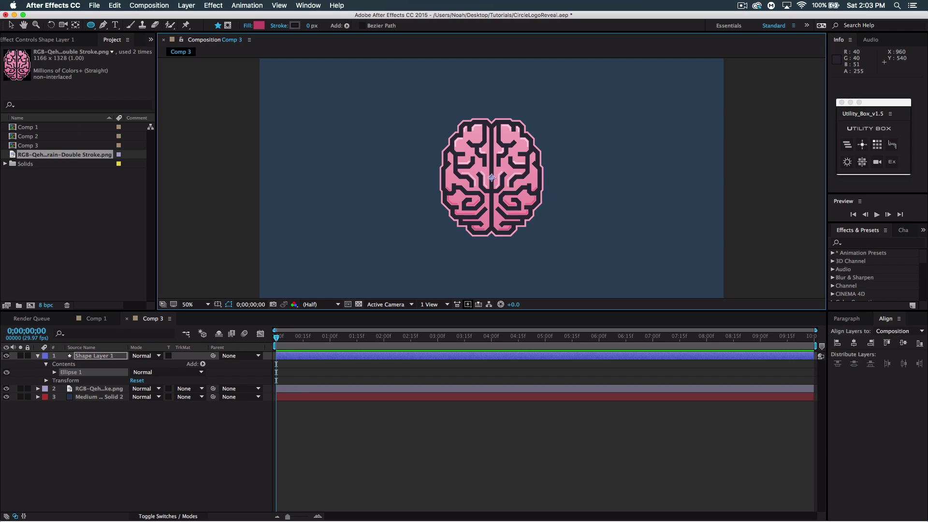
pyautogui.moveTo(492, 178); pyautogui.dragTo(565, 242)
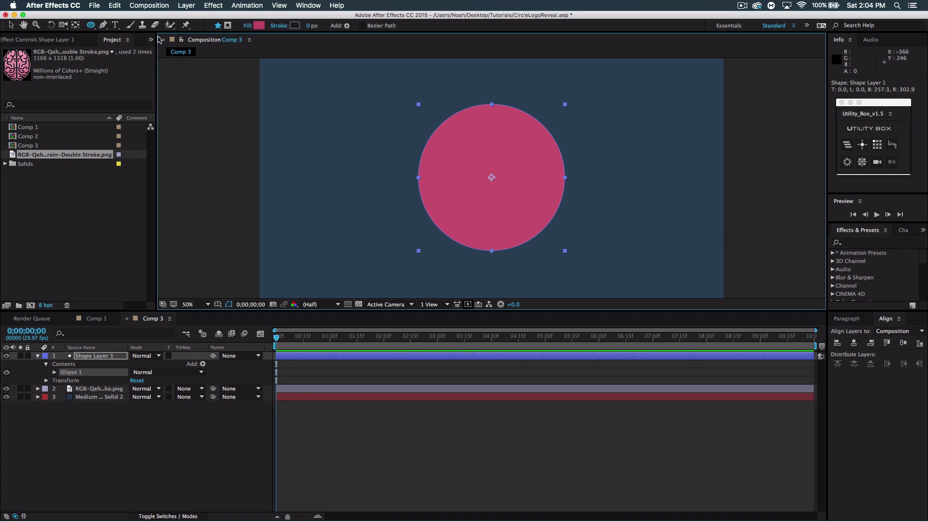
pyautogui.click(248, 27)
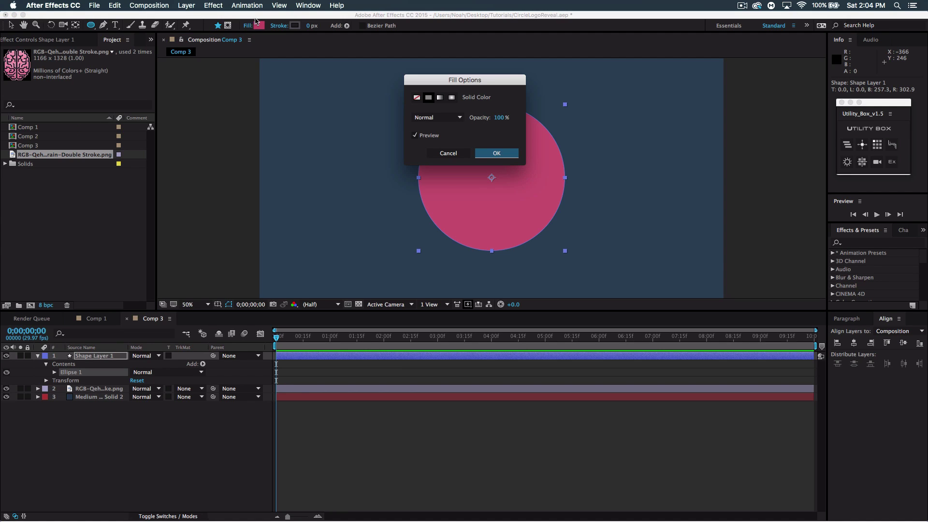
# - Set the circle's fill to None and its stroke width to 55 px
pyautogui.click(416, 97)
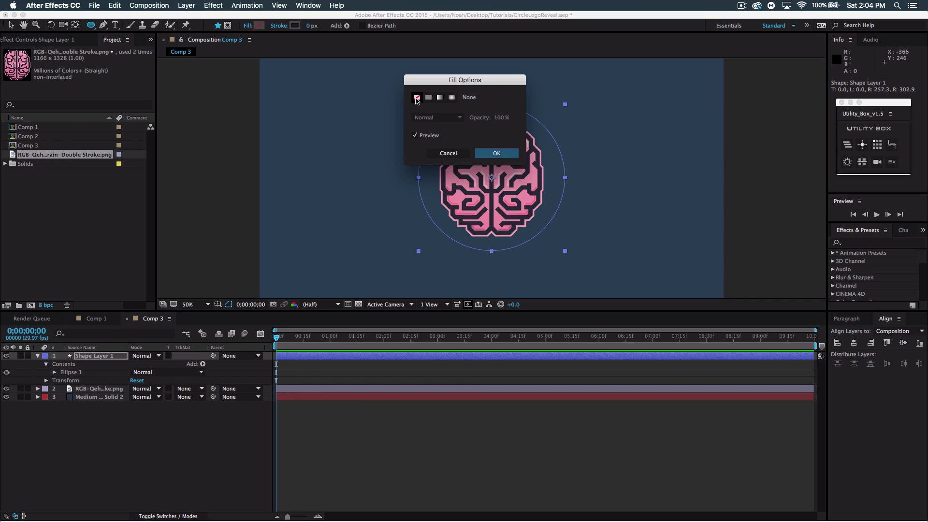
pyautogui.click(500, 152)
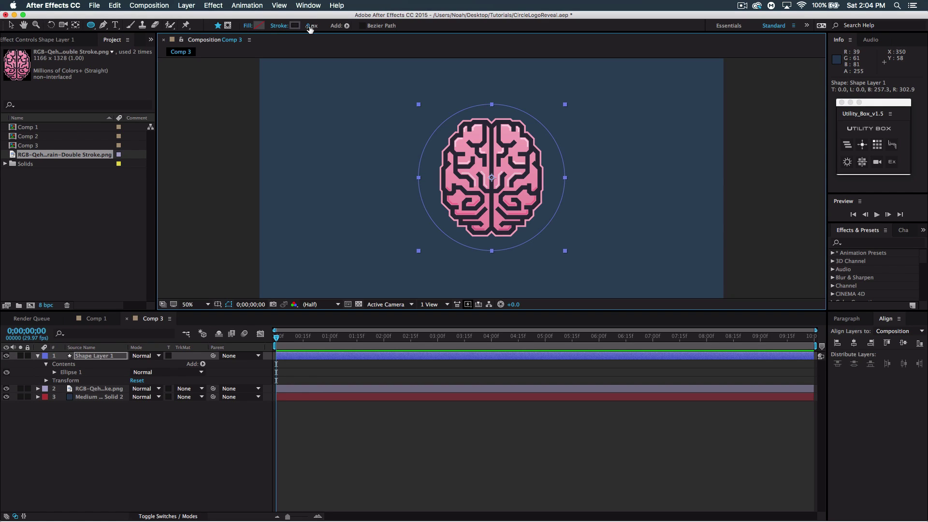
pyautogui.moveTo(310, 26); pyautogui.dragTo(335, 25)
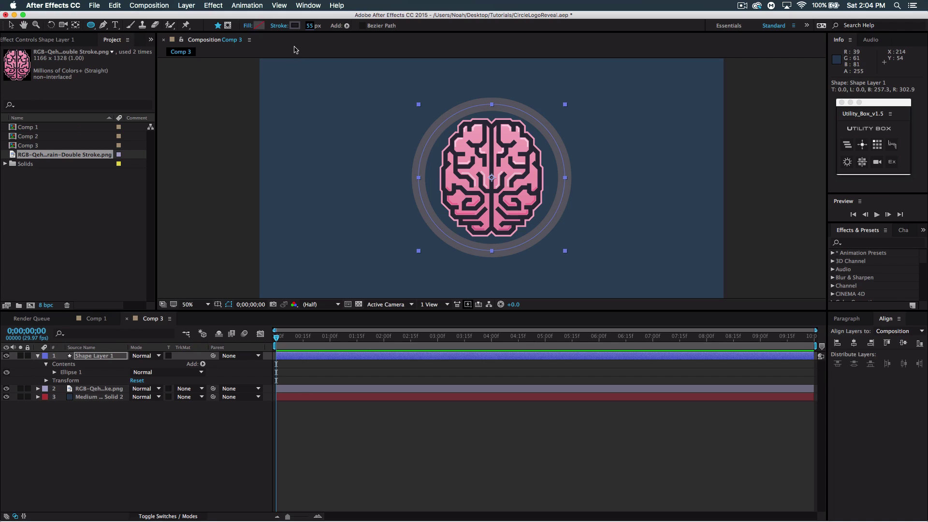
# - Eyedropper the brain's pink (F09FB3) as the ring's stroke colour
pyautogui.click(295, 26)
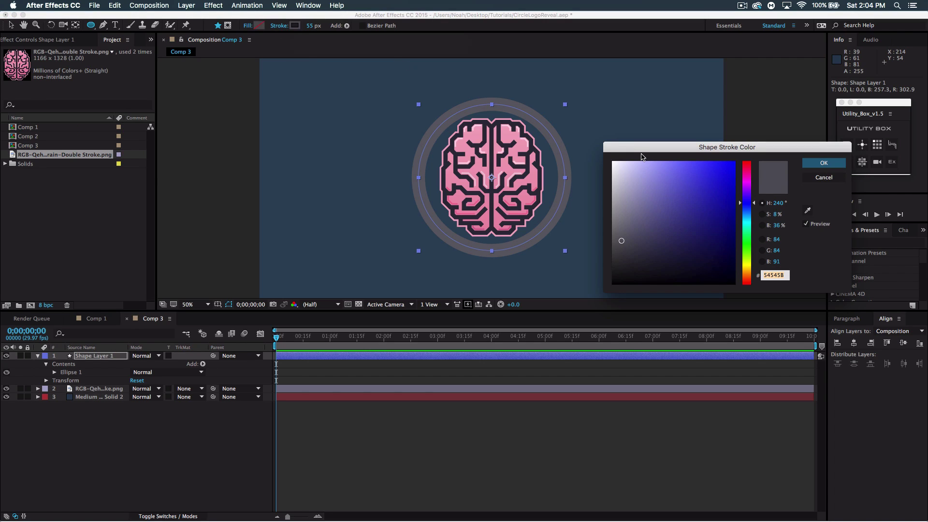
pyautogui.click(808, 210)
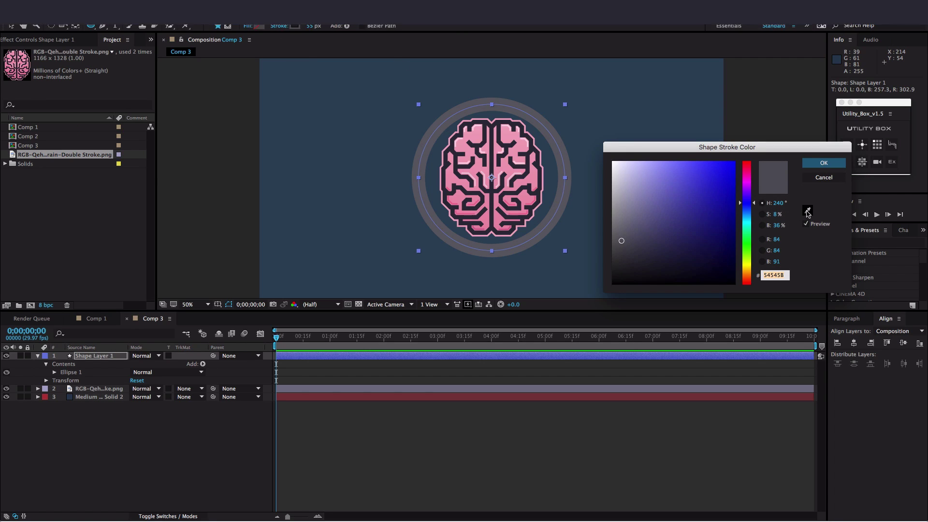
pyautogui.click(503, 135)
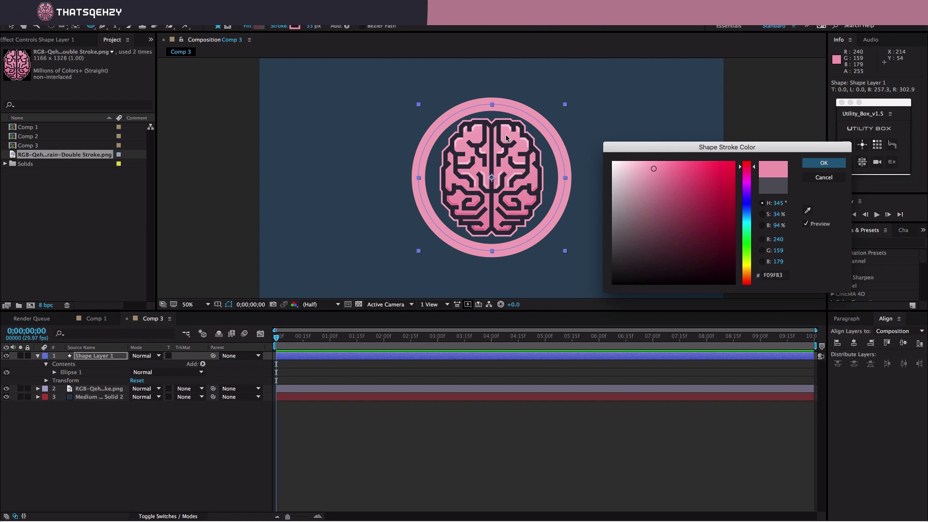
# - Apply the pink stroke and enlarge the ring proportionally from its centre around the brain
pyautogui.click(824, 163)
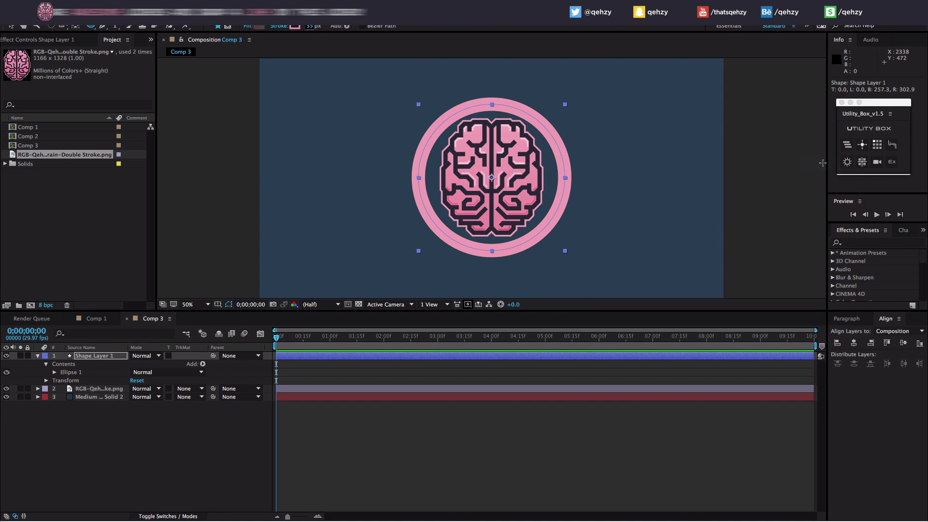
pyautogui.click(10, 25)
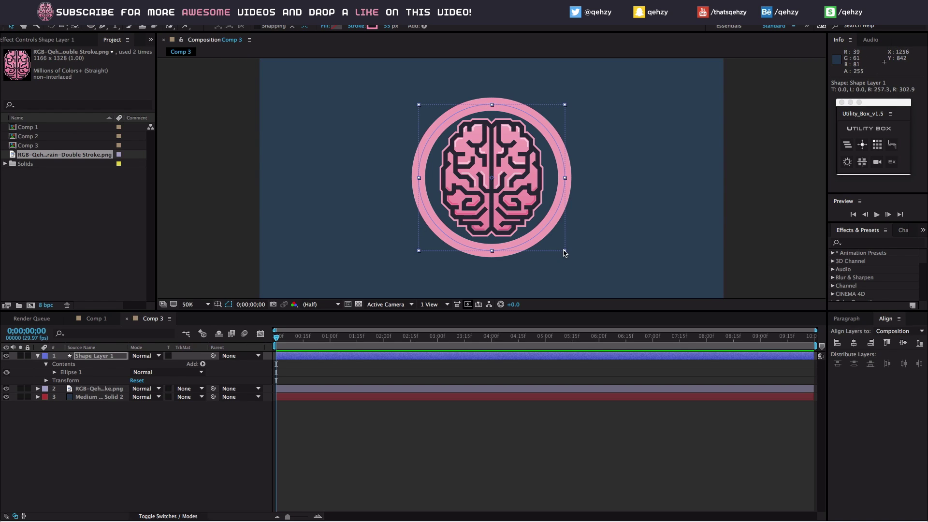
pyautogui.moveTo(567, 253); pyautogui.dragTo(572, 260)
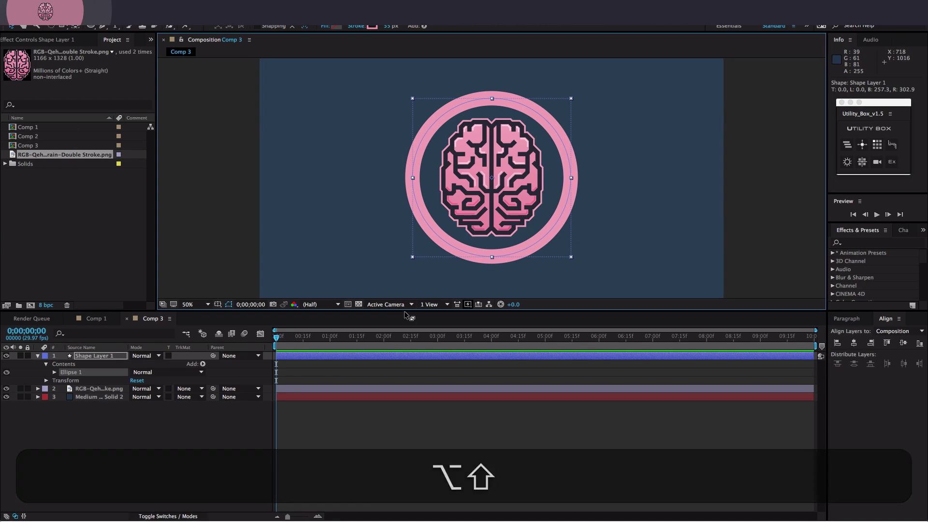
pyautogui.click(55, 356)
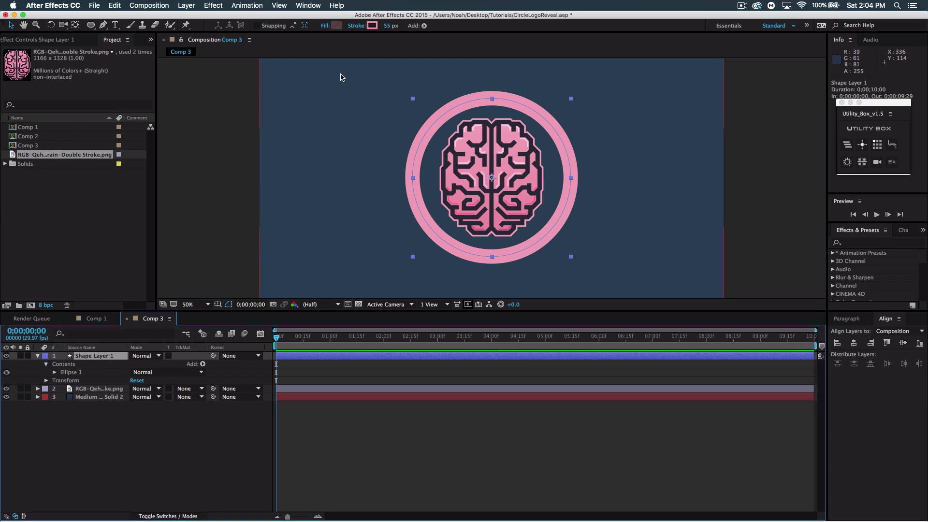
pyautogui.click(424, 26)
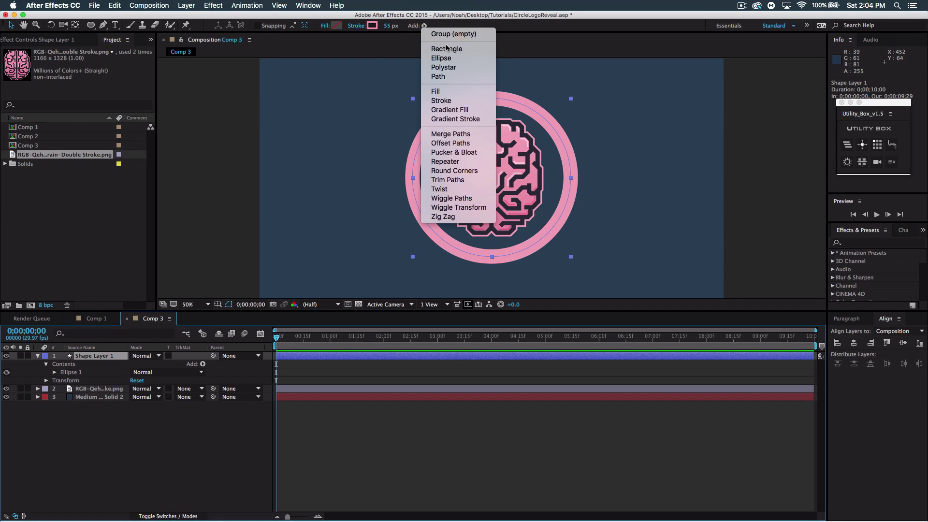
# - Add Trim Paths to the ring and keyframe End at 0% at 15 frames
pyautogui.click(462, 180)
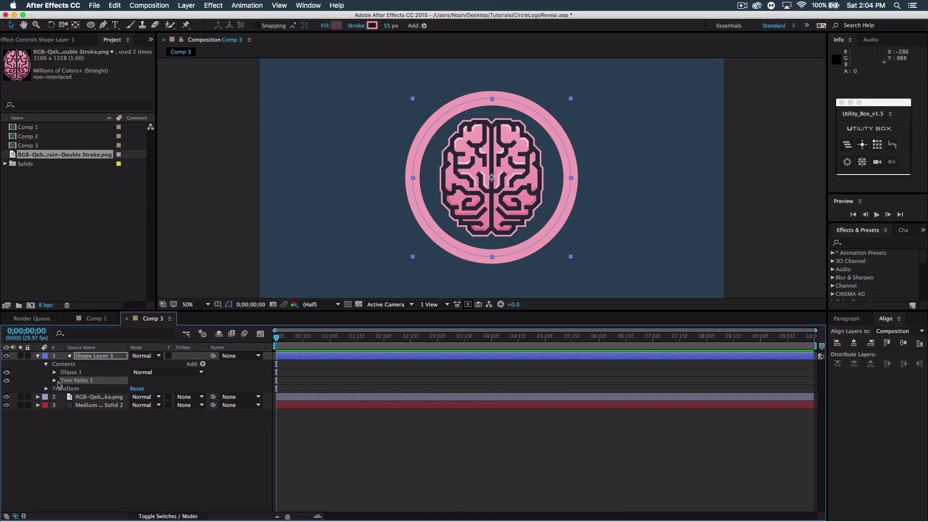
pyautogui.click(55, 381)
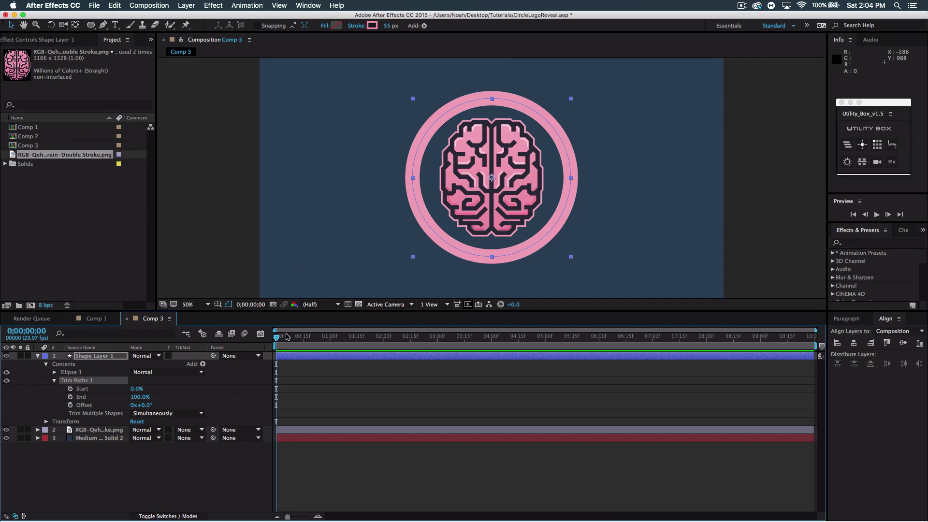
pyautogui.moveTo(277, 340); pyautogui.dragTo(302, 341)
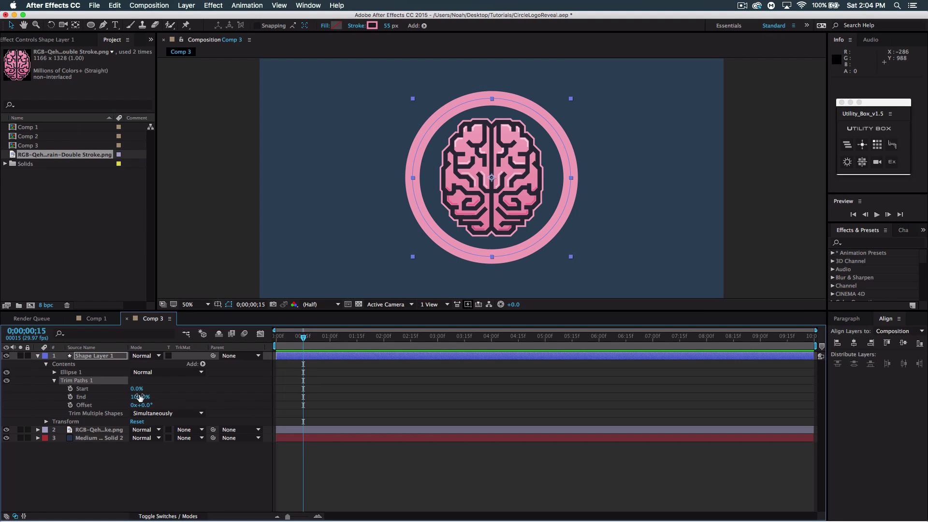
pyautogui.click(71, 397)
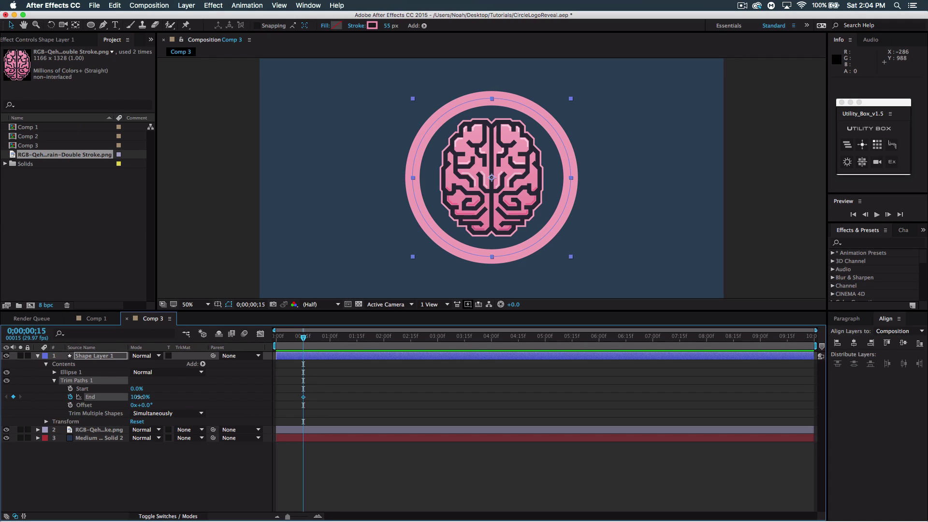
pyautogui.moveTo(139, 397); pyautogui.dragTo(76, 405)
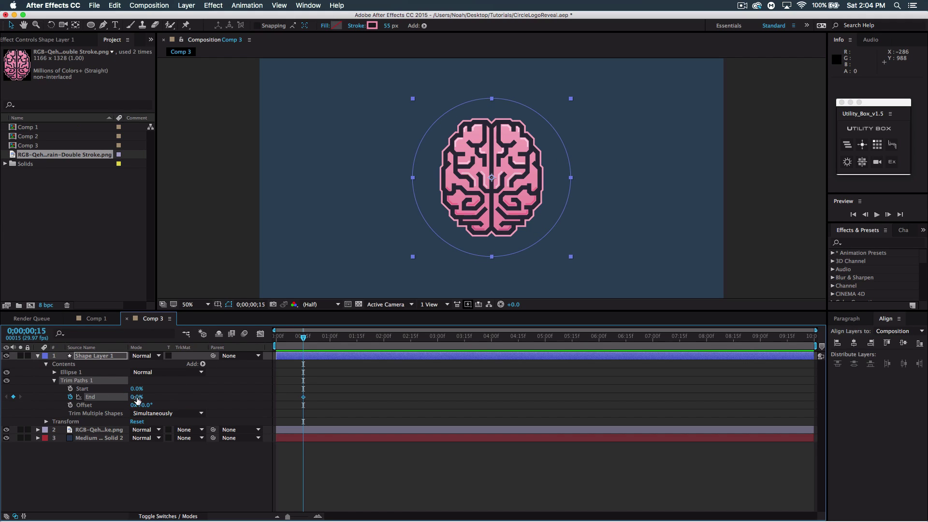
# - Add a Trim Paths End keyframe of 100% at 2 seconds
pyautogui.moveTo(306, 339); pyautogui.dragTo(385, 343)
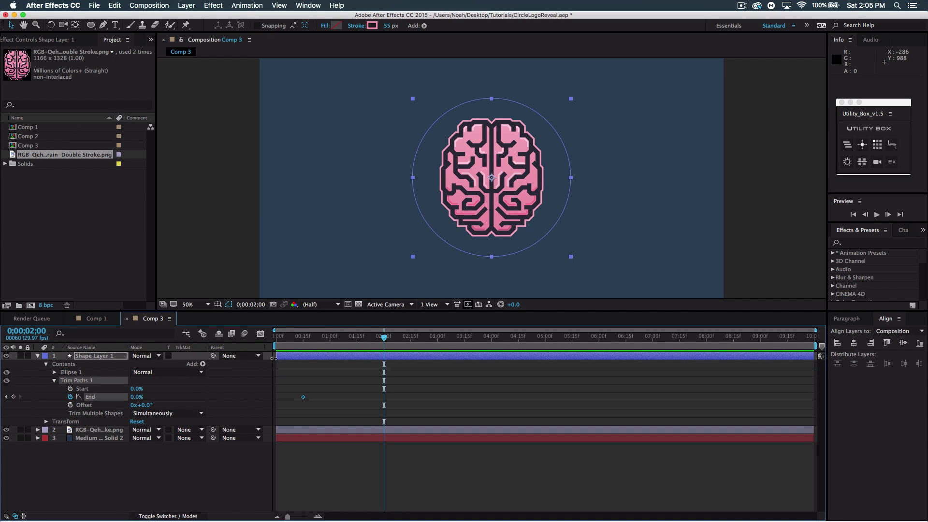
pyautogui.click(13, 397)
pyautogui.moveTo(134, 398); pyautogui.dragTo(242, 405)
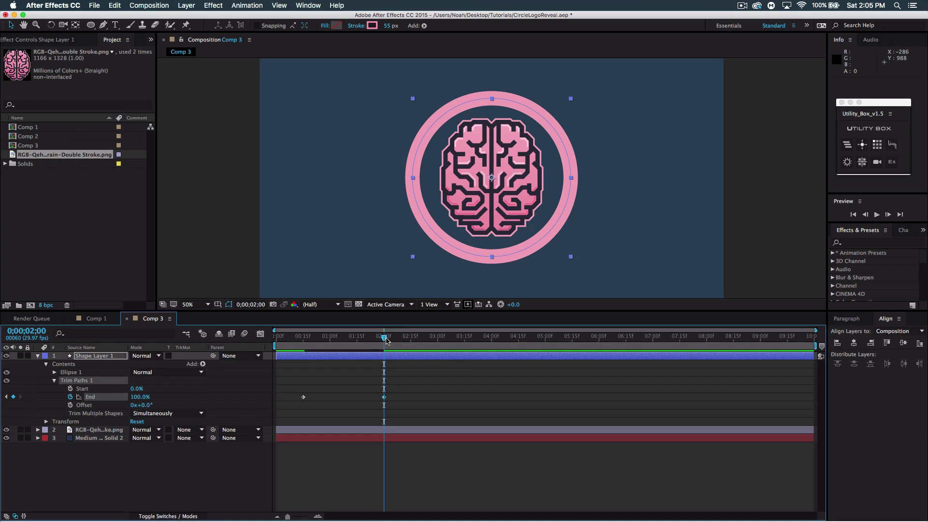
pyautogui.moveTo(387, 341); pyautogui.dragTo(406, 340)
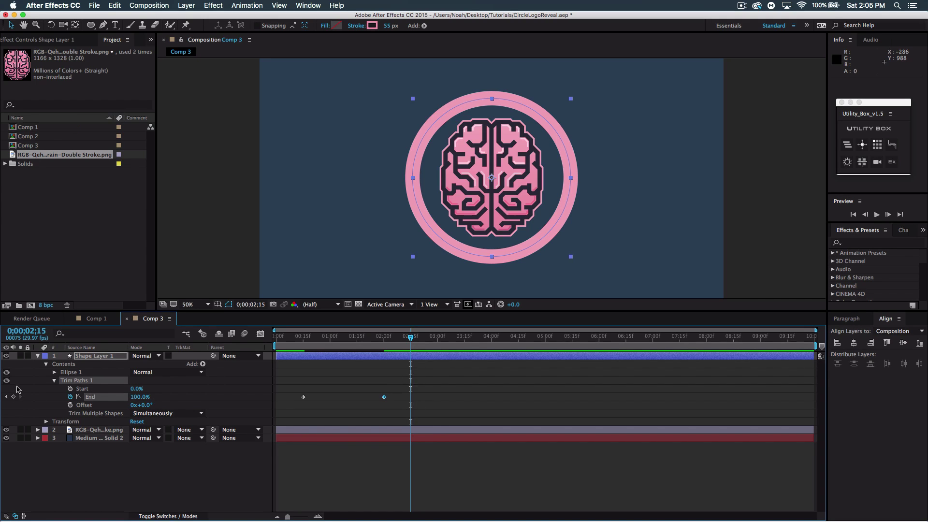
# - Keyframe Trim Paths Start, trying 100% and 0% values toward 4 seconds
pyautogui.click(70, 389)
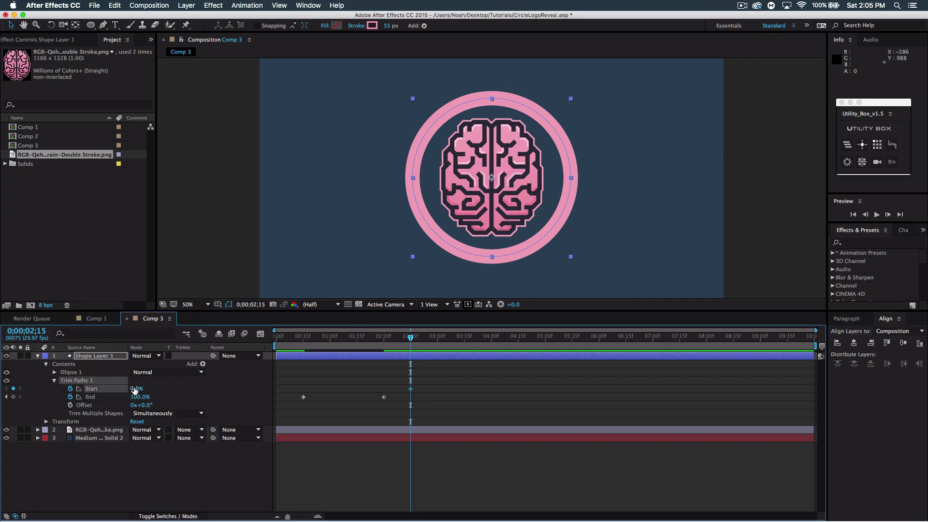
pyautogui.moveTo(135, 389); pyautogui.dragTo(222, 393)
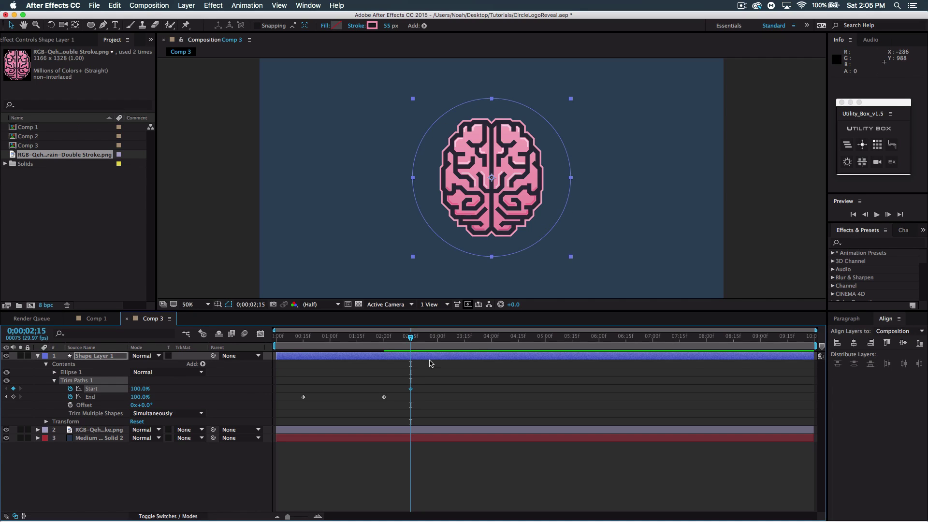
pyautogui.moveTo(412, 339); pyautogui.dragTo(492, 351)
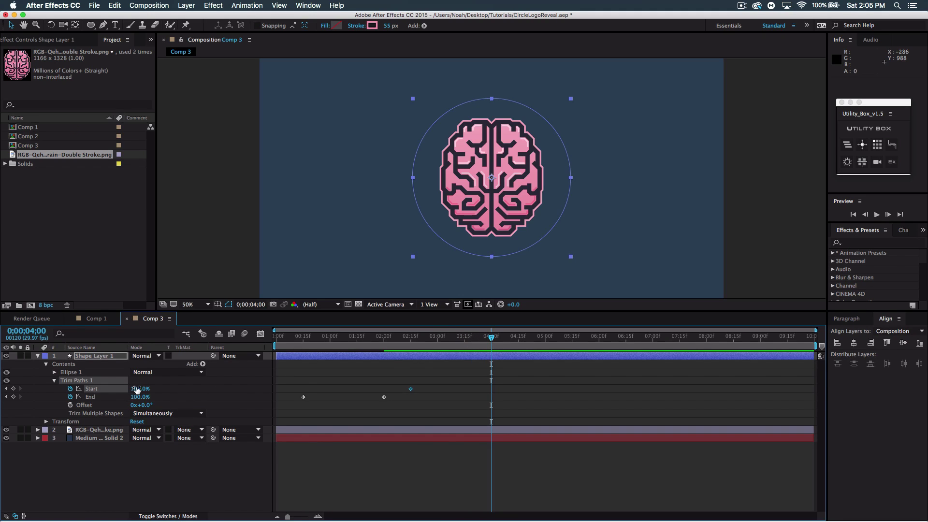
pyautogui.moveTo(141, 389); pyautogui.dragTo(93, 394)
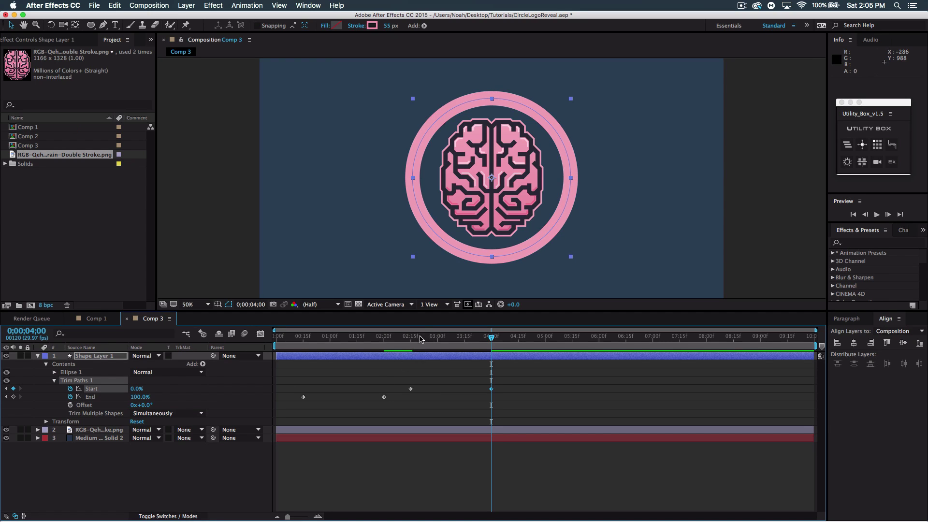
pyautogui.moveTo(420, 339)
pyautogui.mouseDown()
pyautogui.moveTo(379, 339)
pyautogui.moveTo(443, 343)
pyautogui.moveTo(412, 345)
pyautogui.mouseUp()
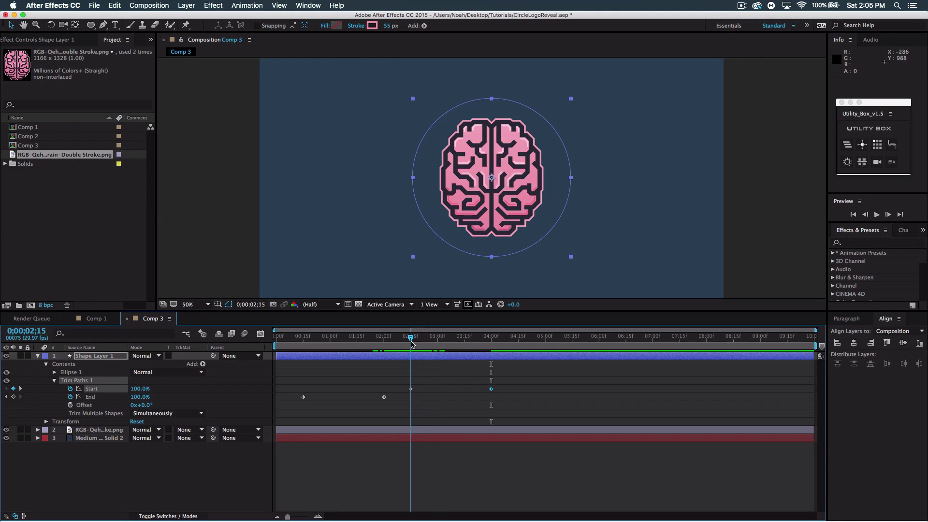
# - Set Trim Start to 0% at 2;15 and 100% at 4;00, then scrub to check
pyautogui.click(140, 389)
pyautogui.write('0')
pyautogui.press('Return')
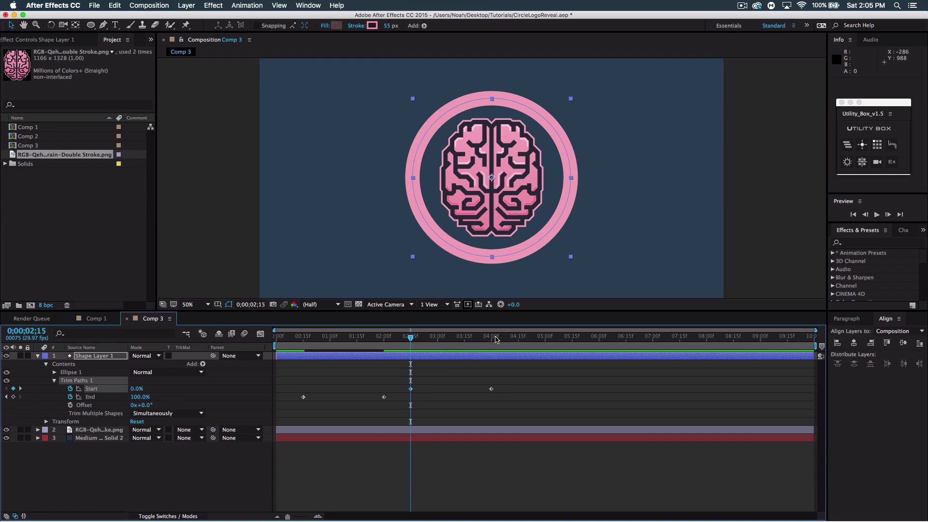
pyautogui.moveTo(494, 339)
pyautogui.mouseDown()
pyautogui.moveTo(343, 344)
pyautogui.moveTo(491, 344)
pyautogui.mouseUp()
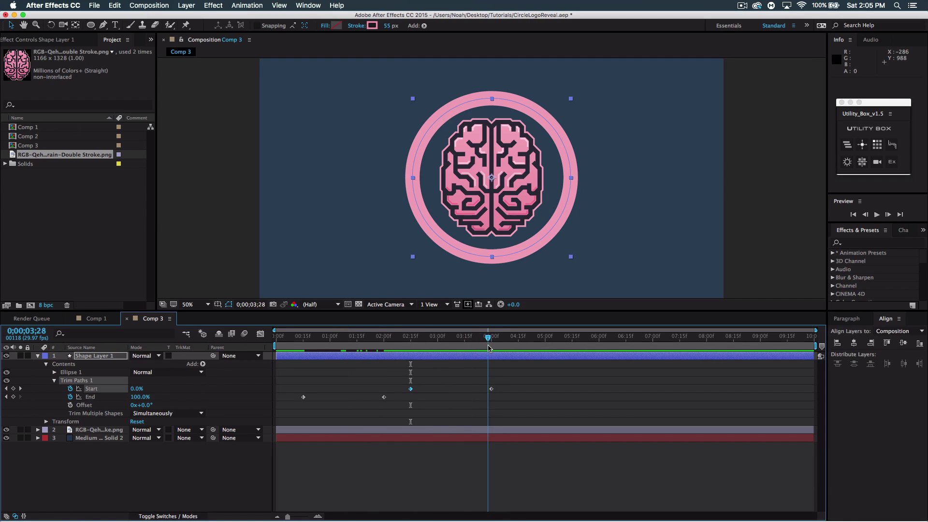
pyautogui.click(140, 389)
pyautogui.write('10')
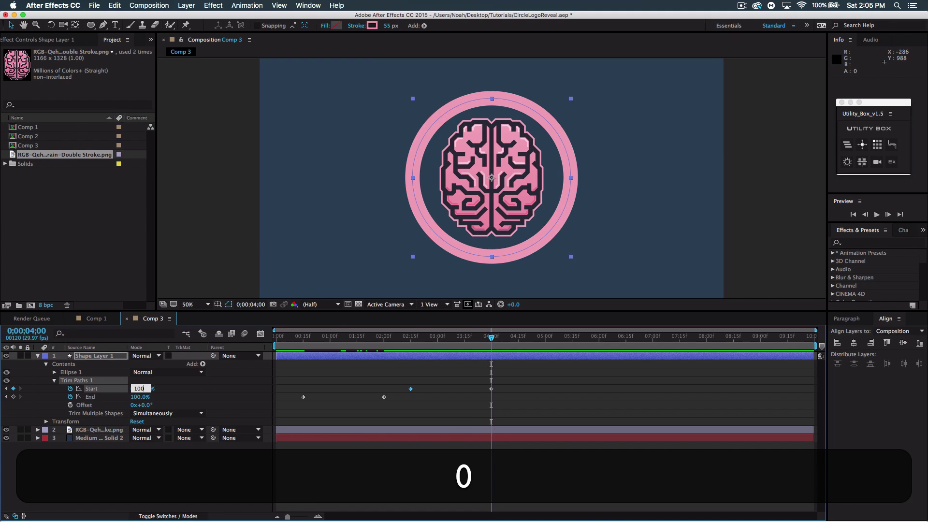
pyautogui.press('Return')
pyautogui.moveTo(346, 347); pyautogui.dragTo(276, 344)
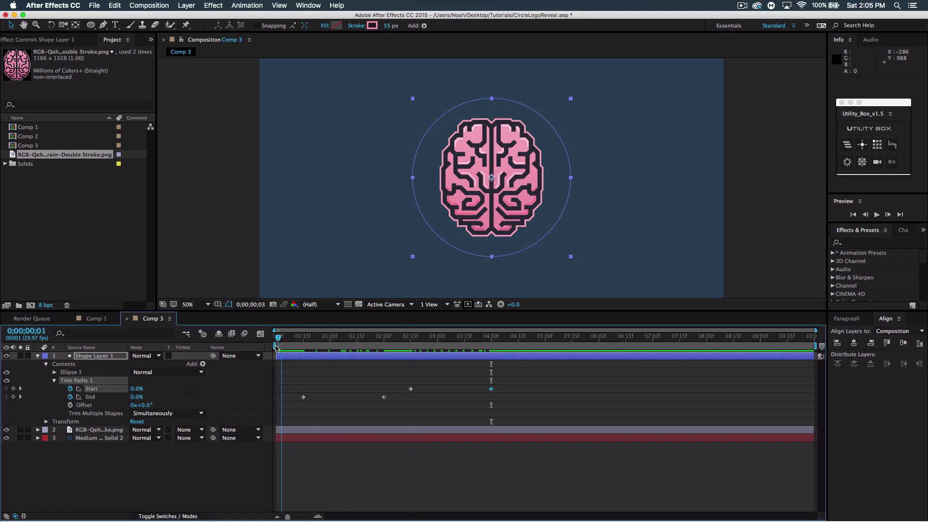
# - Move the End keyframe to about 1;14 and shift the Start keyframes earlier
pyautogui.press('space')
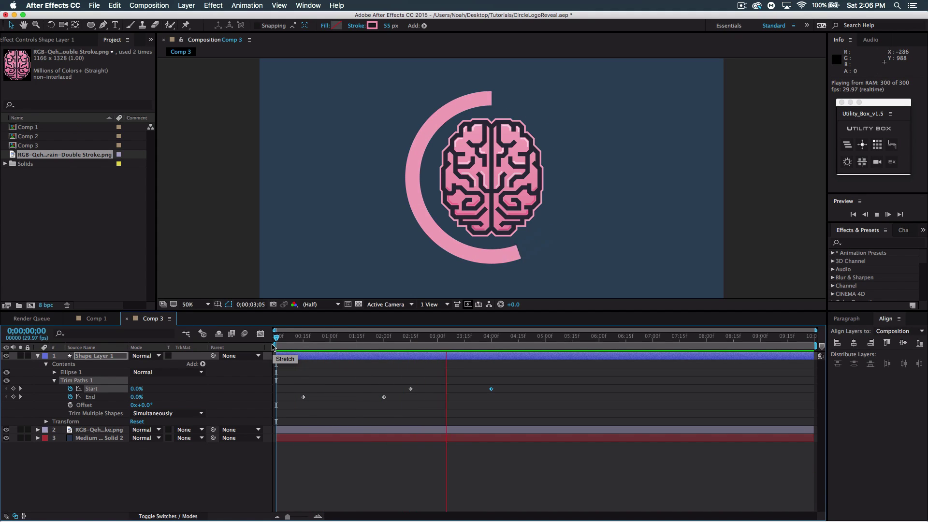
pyautogui.press('space')
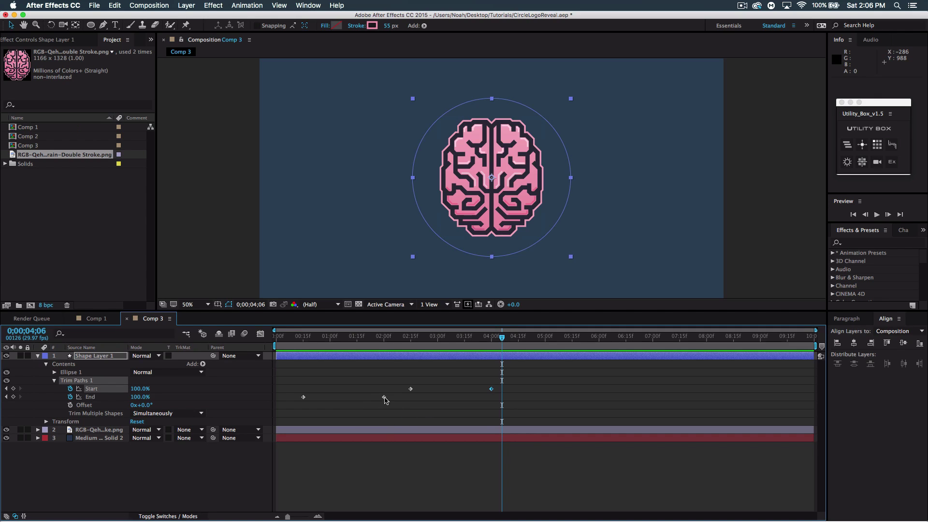
pyautogui.moveTo(384, 397); pyautogui.dragTo(356, 394)
pyautogui.moveTo(496, 395); pyautogui.dragTo(385, 389)
pyautogui.moveTo(465, 389); pyautogui.dragTo(437, 390)
pyautogui.moveTo(295, 336); pyautogui.dragTo(269, 339)
# - Preview the retimed ring animation and select all four trim keyframes
pyautogui.press('space')
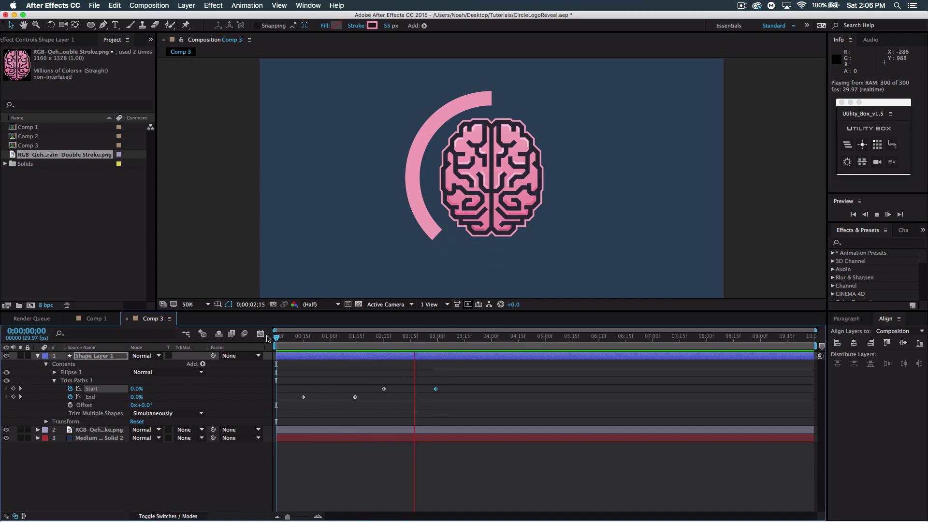
pyautogui.press('space')
pyautogui.moveTo(492, 414); pyautogui.dragTo(293, 369)
# - Apply Easy Ease to all four Trim Paths keyframes of the ring
pyautogui.rightClick(385, 390)
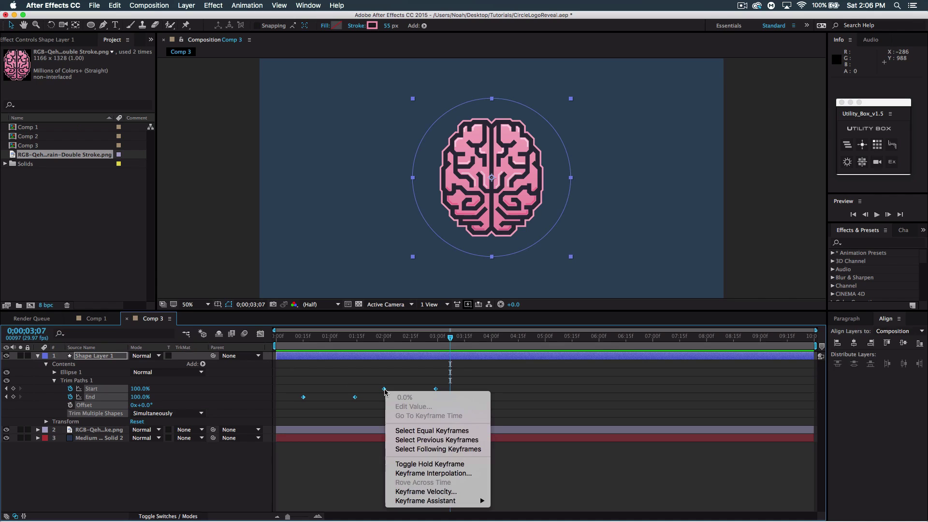
pyautogui.moveTo(477, 501)
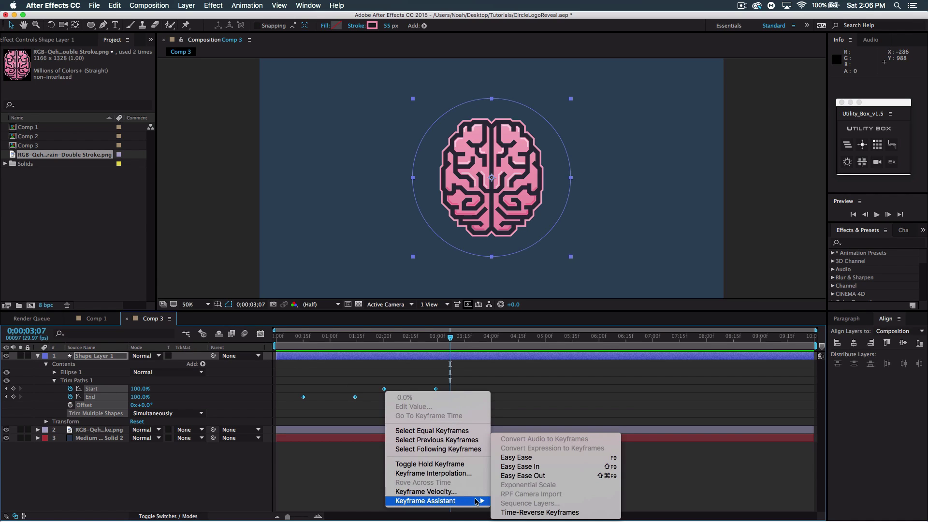
pyautogui.click(528, 461)
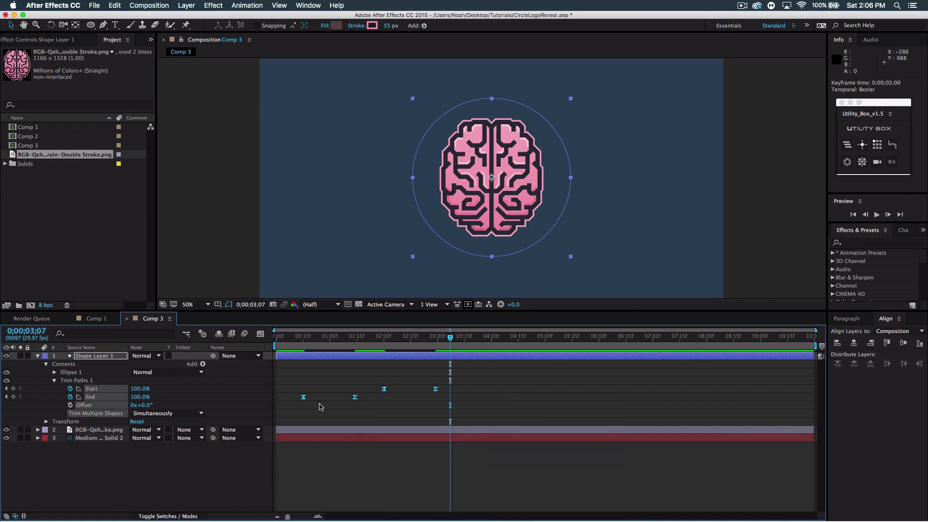
pyautogui.click(503, 387)
# - Preview the eased ring animation from the start, then collapse the ring layer's properties
pyautogui.press('Home')
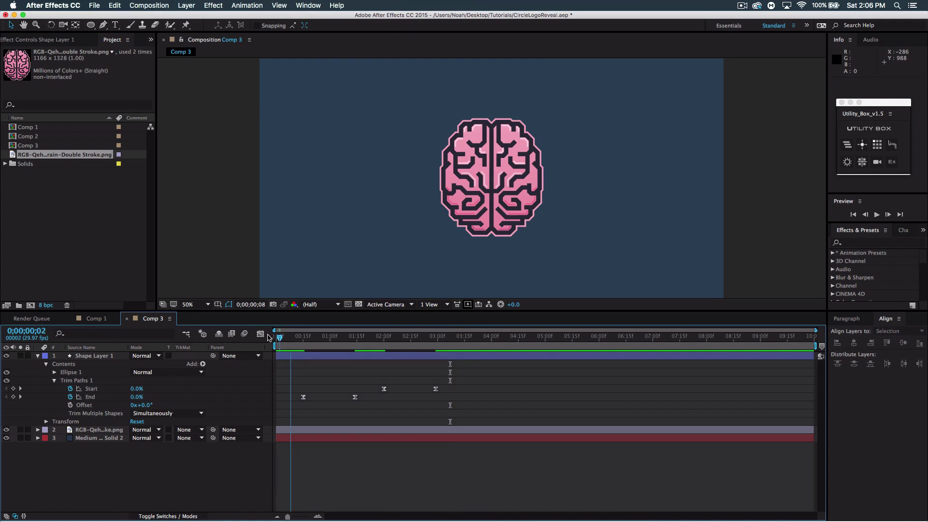
pyautogui.press('space')
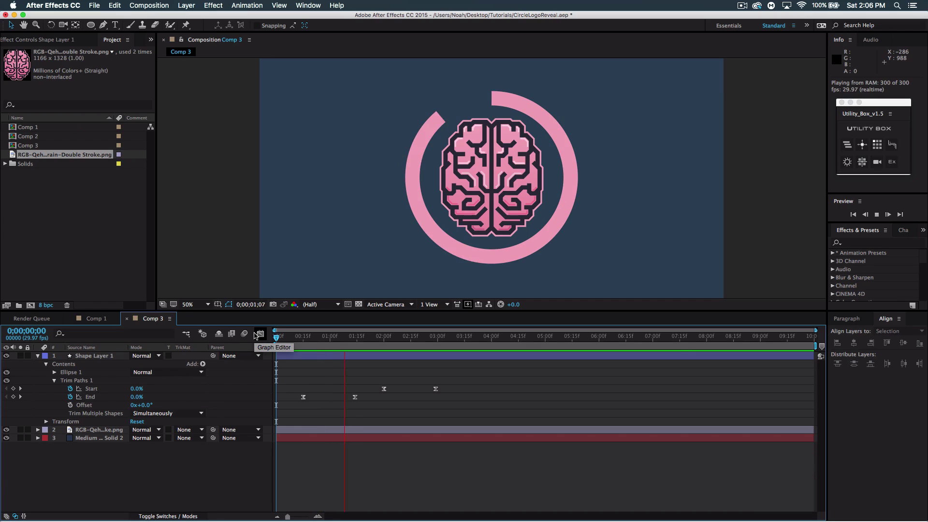
pyautogui.press('space')
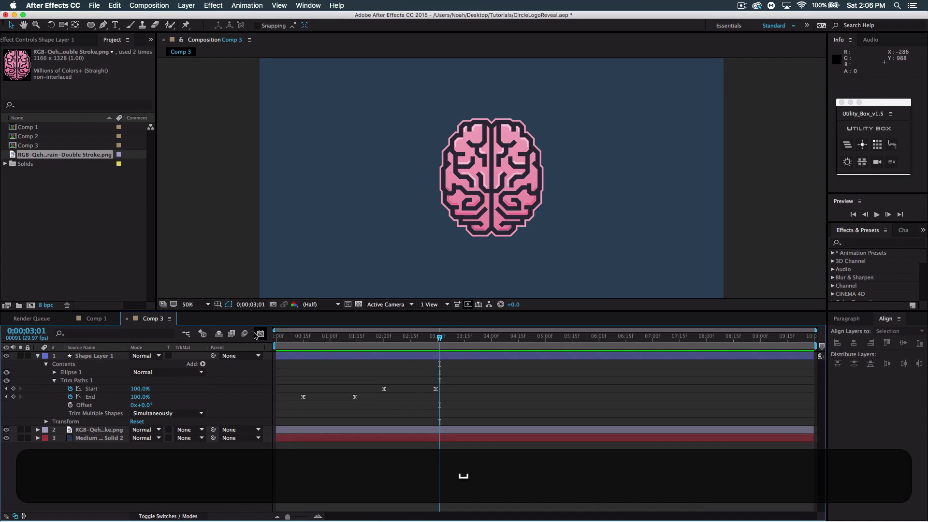
pyautogui.click(38, 357)
# - Copy and paste Shape Layer 1 as Shape Layer 2, then scrub back to the partly drawn ring
pyautogui.click(73, 356)
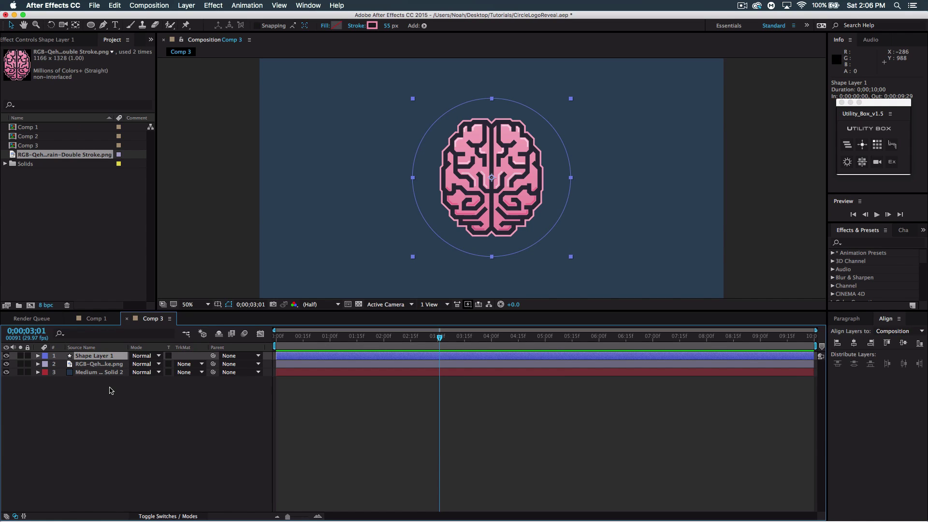
pyautogui.press('super+c')
pyautogui.press('super+v')
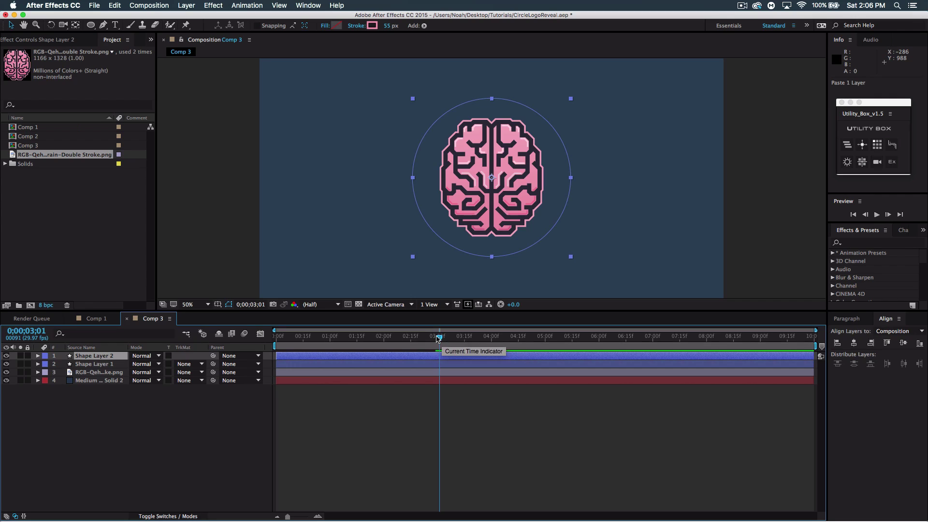
pyautogui.moveTo(438, 337); pyautogui.dragTo(395, 340)
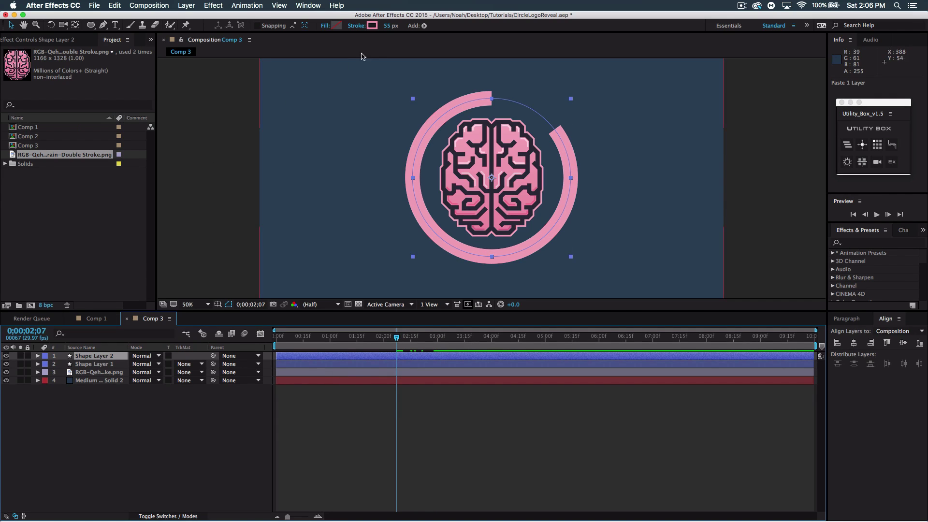
# - Give Shape Layer 2 the brain outline's dark stroke colour (282833) and a 40 px width
pyautogui.click(373, 26)
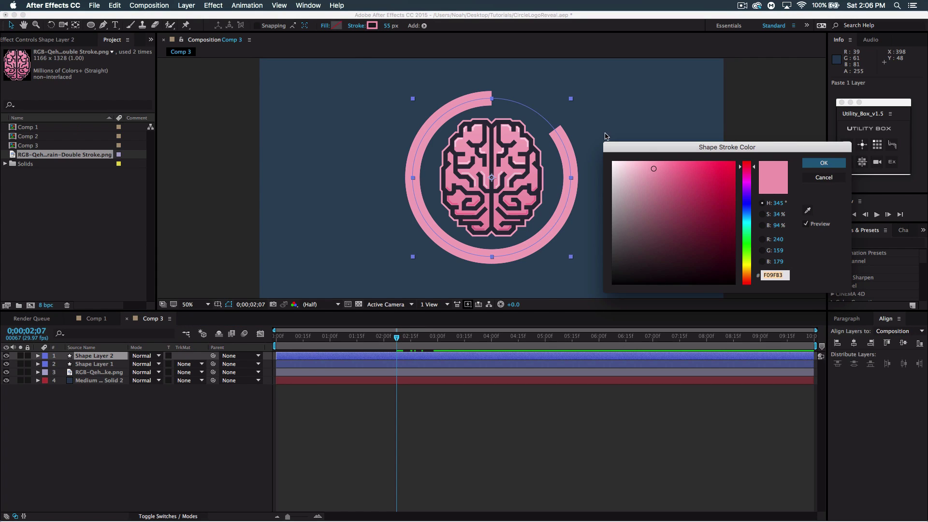
pyautogui.click(807, 211)
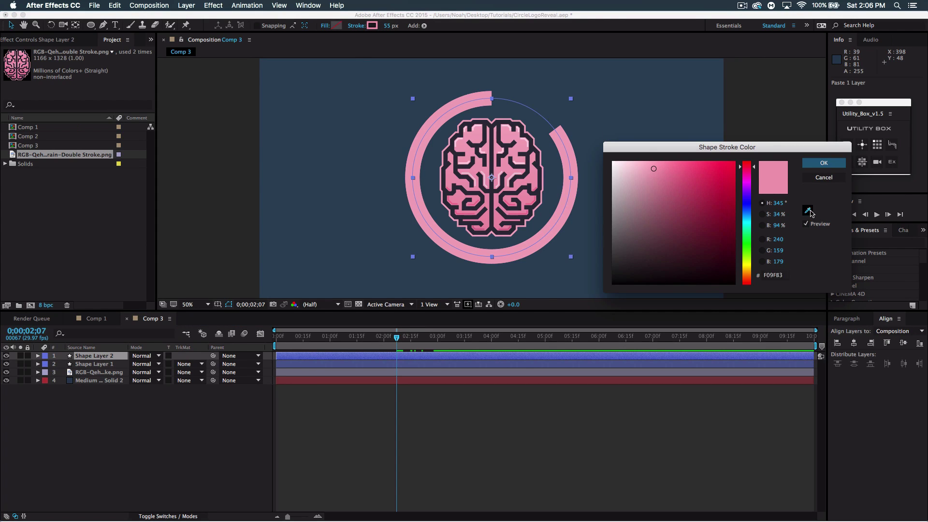
pyautogui.click(529, 157)
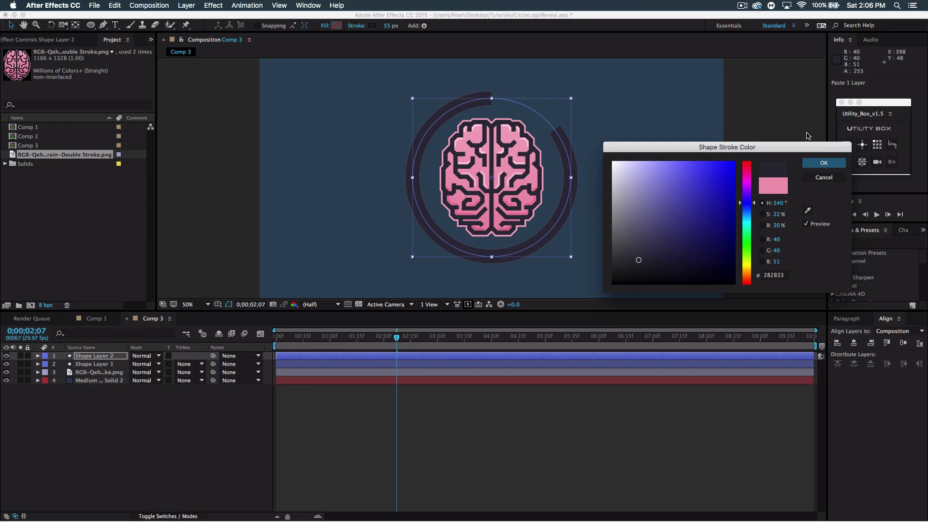
pyautogui.click(824, 163)
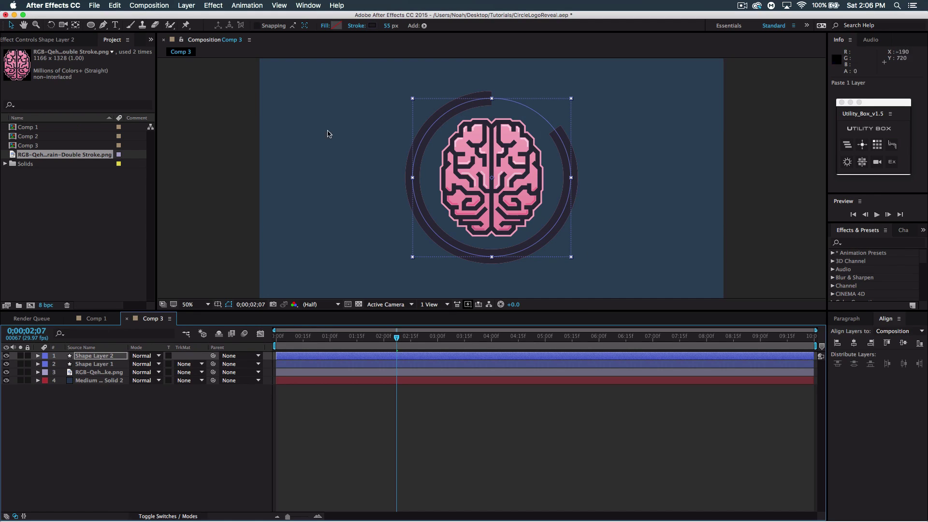
pyautogui.click(390, 25)
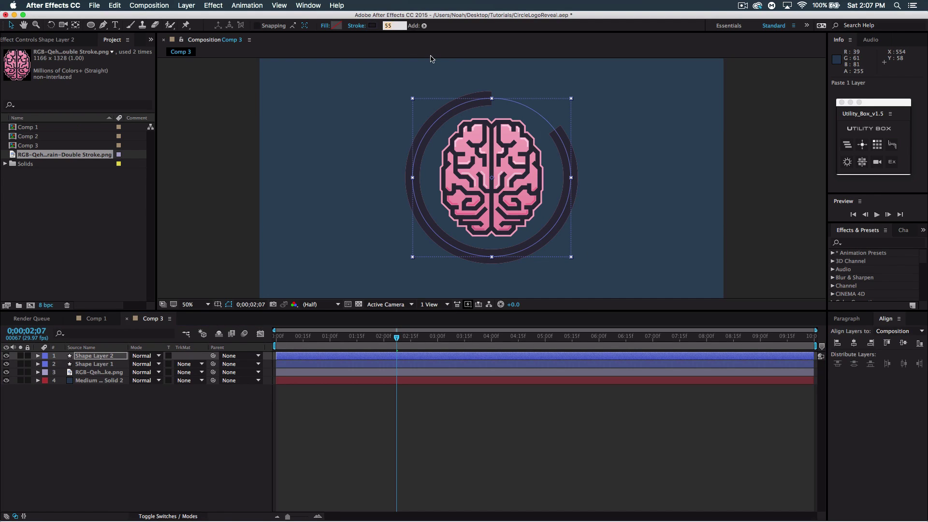
pyautogui.write('40')
pyautogui.press('Return')
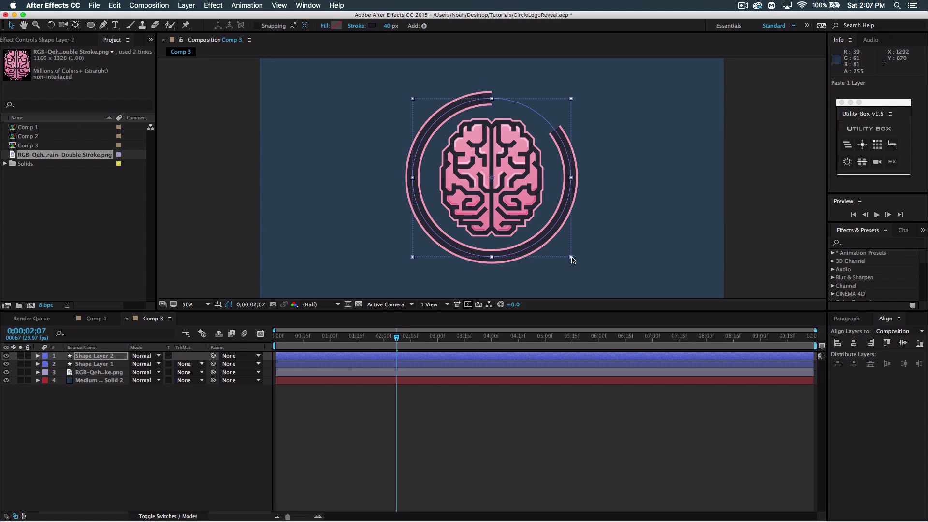
# - Scale the dark ring down inside the pink ring, then paste a third ring copy
pyautogui.moveTo(571, 257); pyautogui.dragTo(564, 254)
pyautogui.click(102, 360)
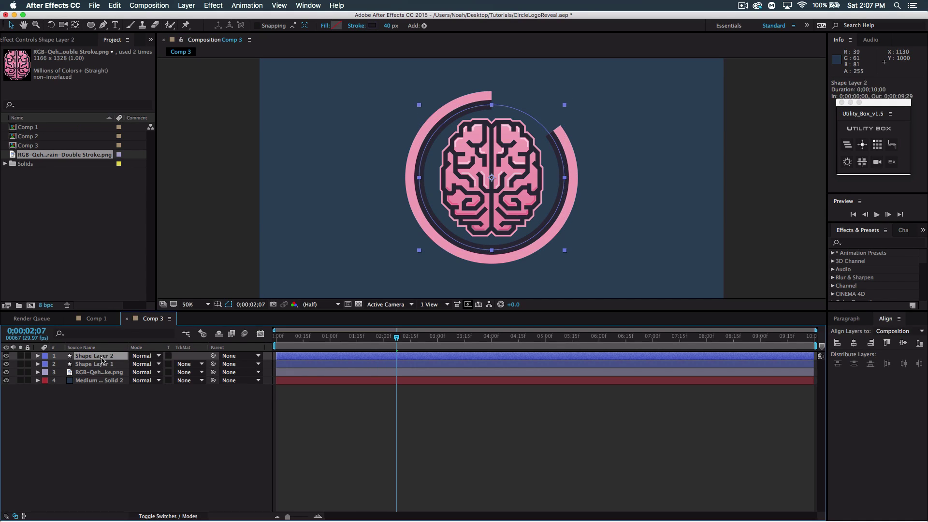
pyautogui.press('super+v')
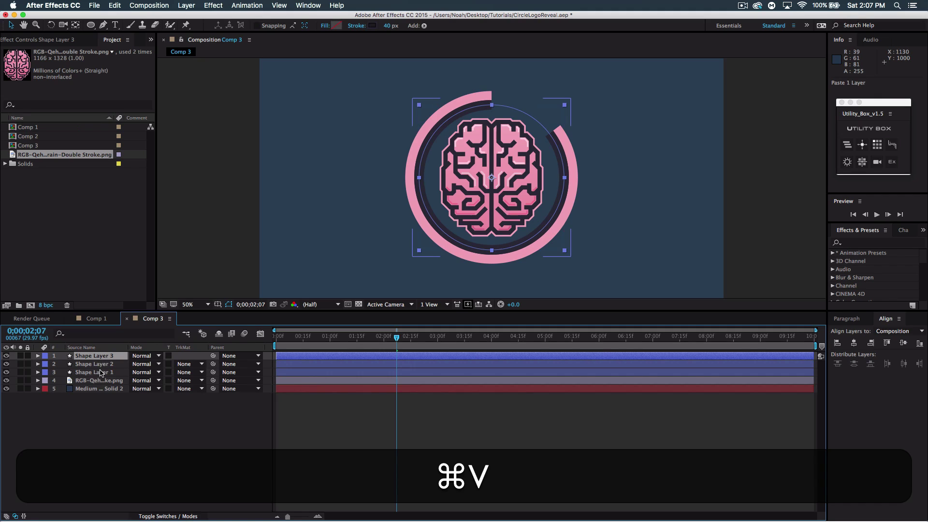
# - Give Shape Layer 3 a light grey E7E7E7 stroke and scale it proportionally inside the dark ring
pyautogui.click(372, 25)
pyautogui.moveTo(709, 200)
pyautogui.mouseDown()
pyautogui.moveTo(667, 175)
pyautogui.moveTo(614, 173)
pyautogui.mouseUp()
pyautogui.click(807, 163)
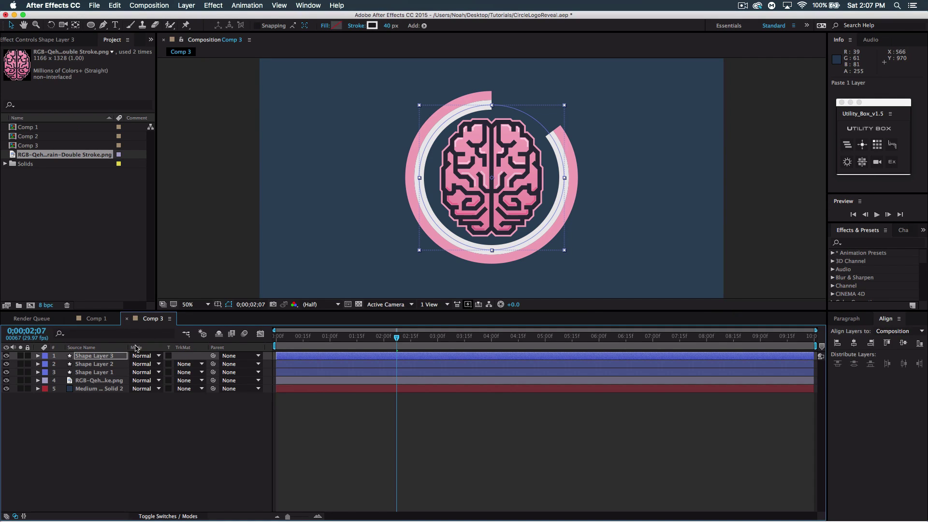
pyautogui.moveTo(565, 250); pyautogui.dragTo(559, 249)
pyautogui.press('shift')
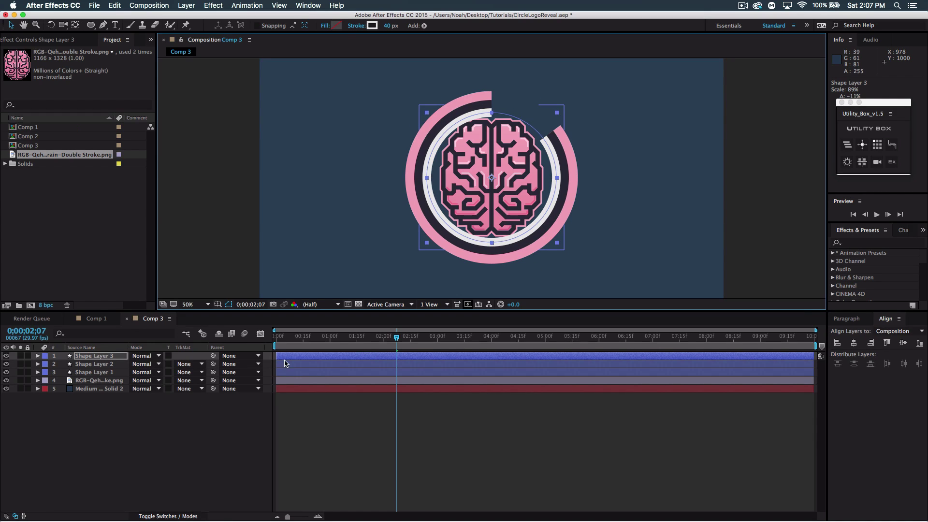
pyautogui.click(281, 367)
# - Delay the dark ring's start by 2 frames and preview the staggered rings from the first frame
pyautogui.moveTo(283, 368); pyautogui.dragTo(293, 358)
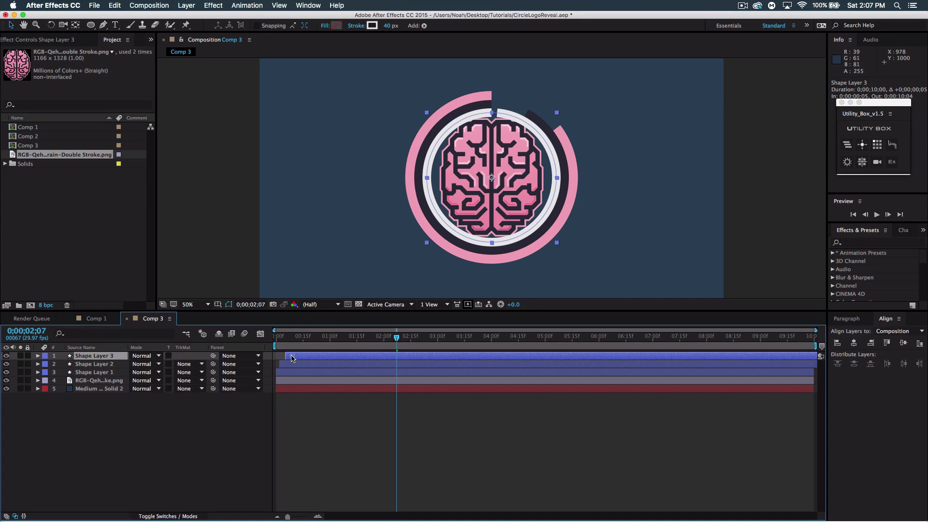
pyautogui.click(276, 342)
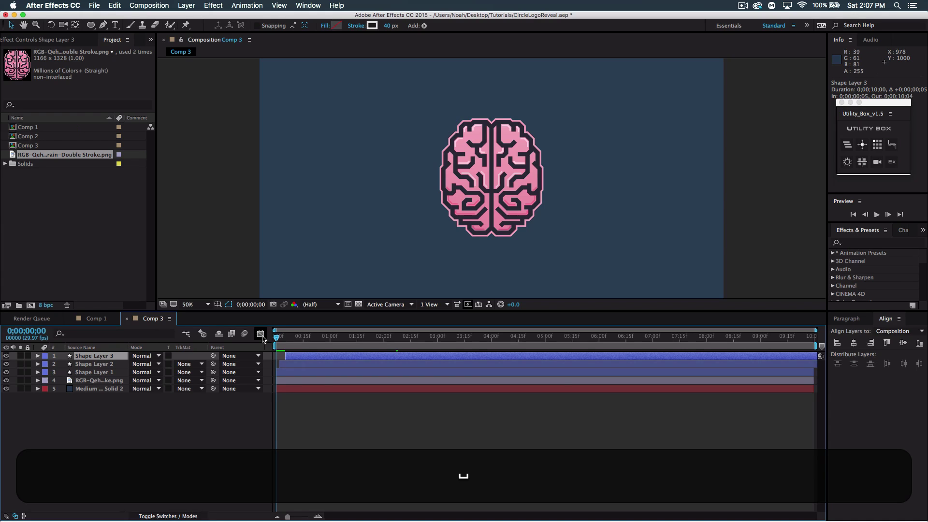
pyautogui.press('space')
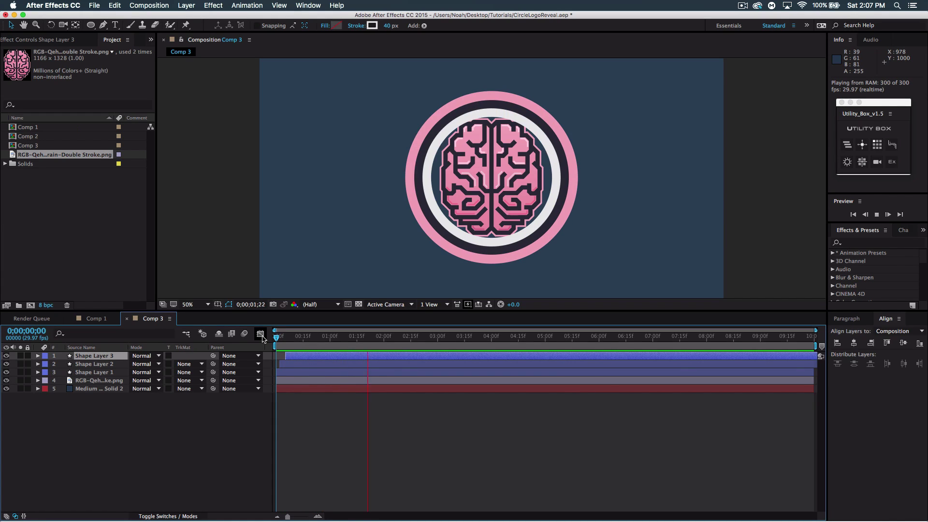
pyautogui.press('space')
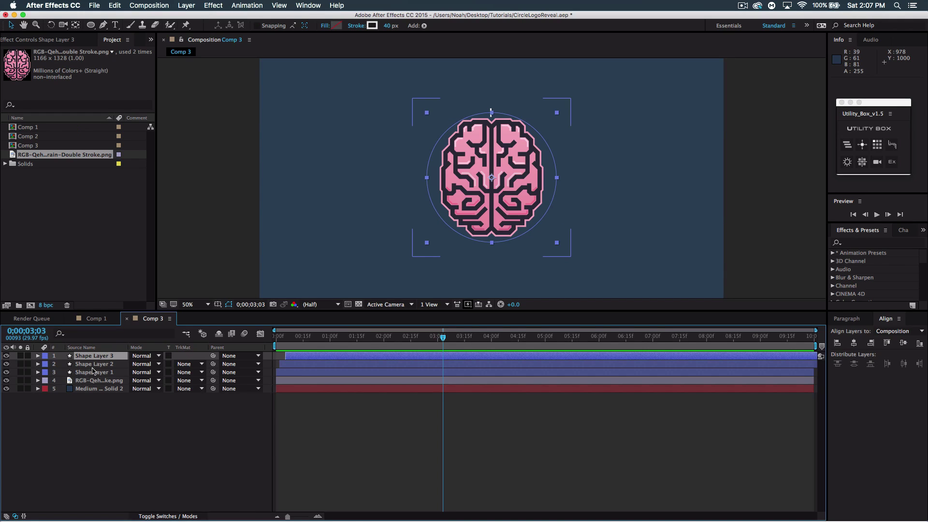
# - Duplicate Shape Layer 1 and give the copy a darker pink BD5972 stroke
pyautogui.moveTo(368, 337); pyautogui.dragTo(407, 339)
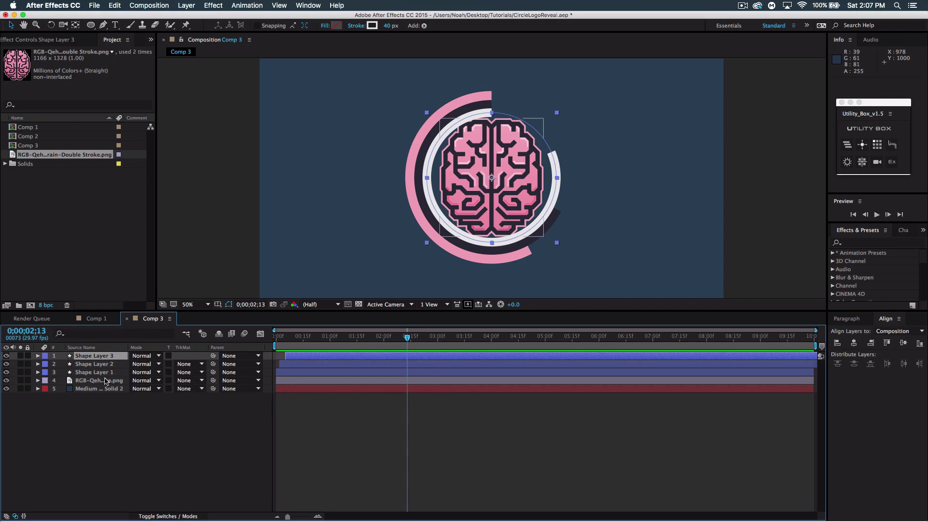
pyautogui.click(90, 373)
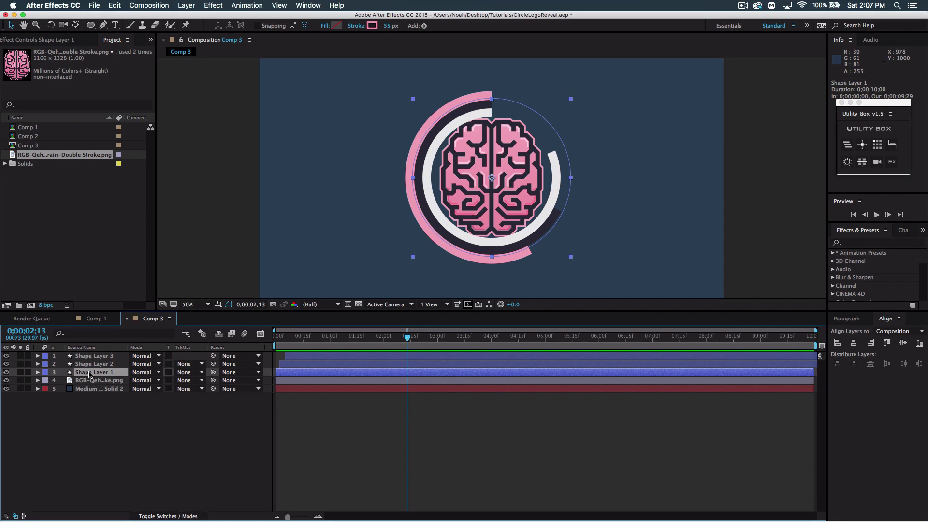
pyautogui.press('cmd+c')
pyautogui.press('cmd+v')
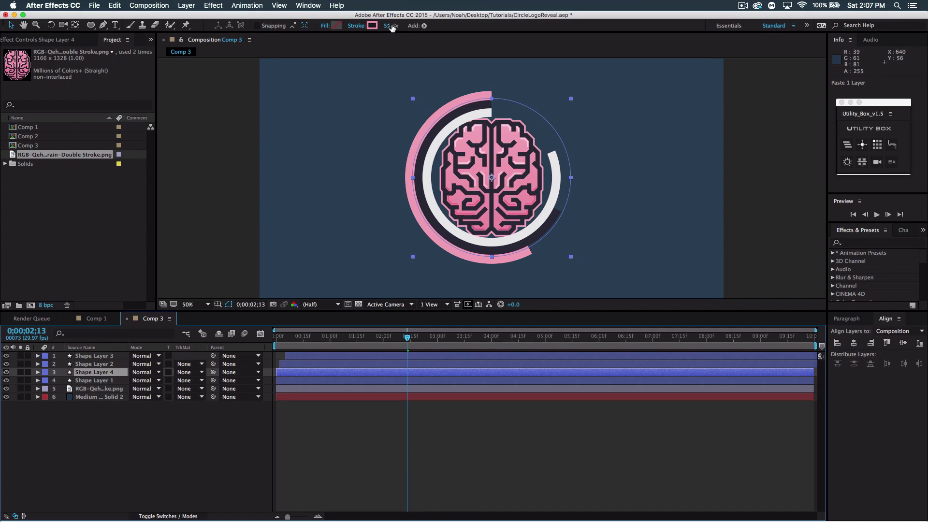
pyautogui.click(373, 25)
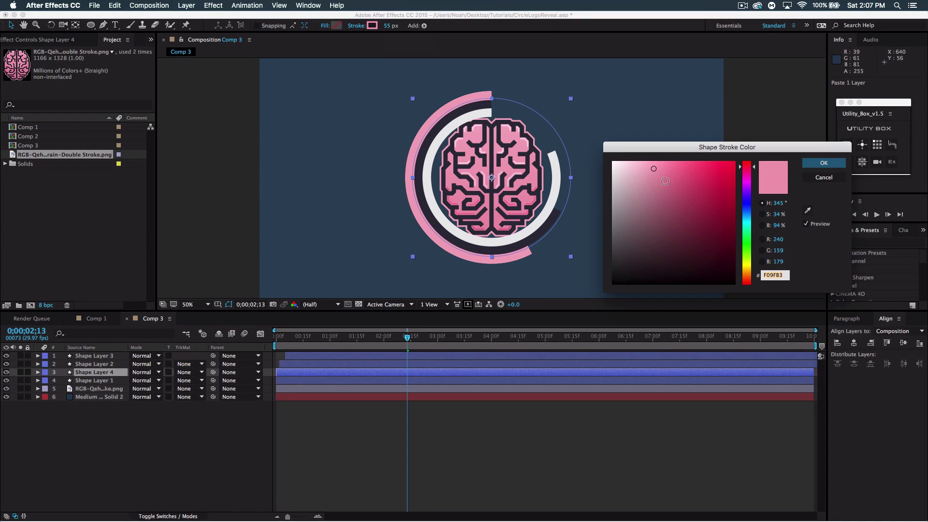
pyautogui.click(677, 192)
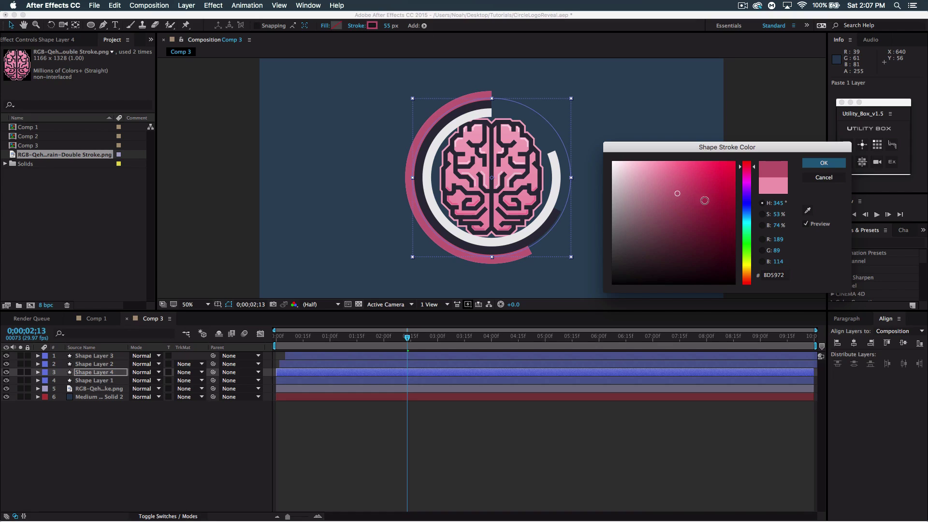
pyautogui.click(830, 164)
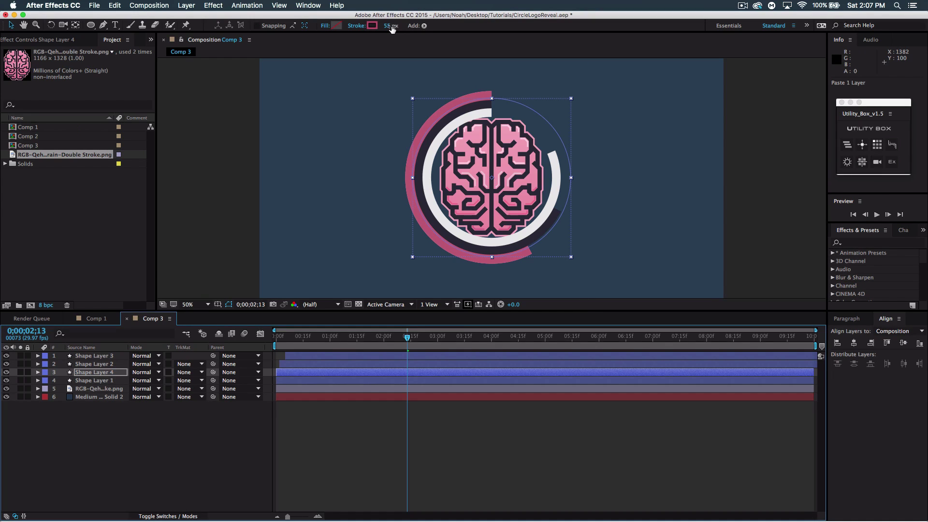
# - Set the new ring's stroke to 27 px, scale it up, and stagger ring starts by one frame
pyautogui.moveTo(389, 25); pyautogui.dragTo(369, 27)
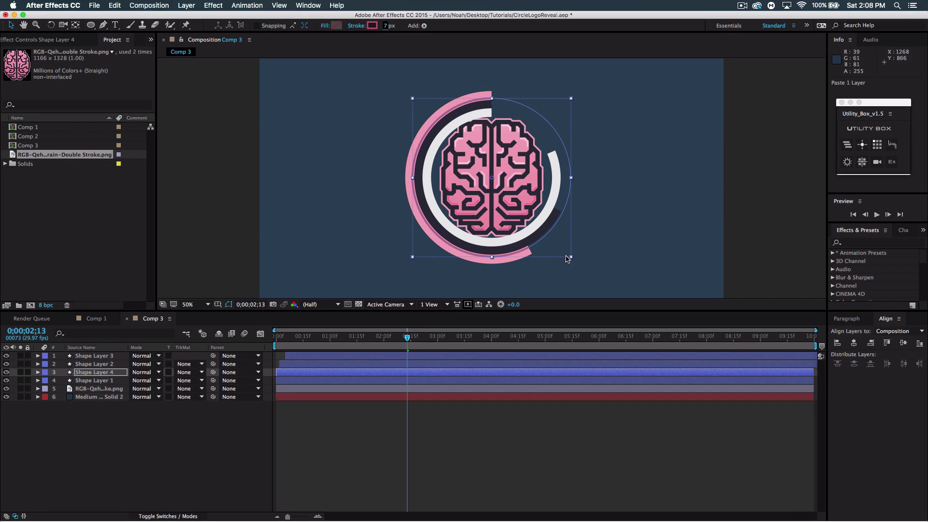
pyautogui.moveTo(572, 257); pyautogui.dragTo(580, 266)
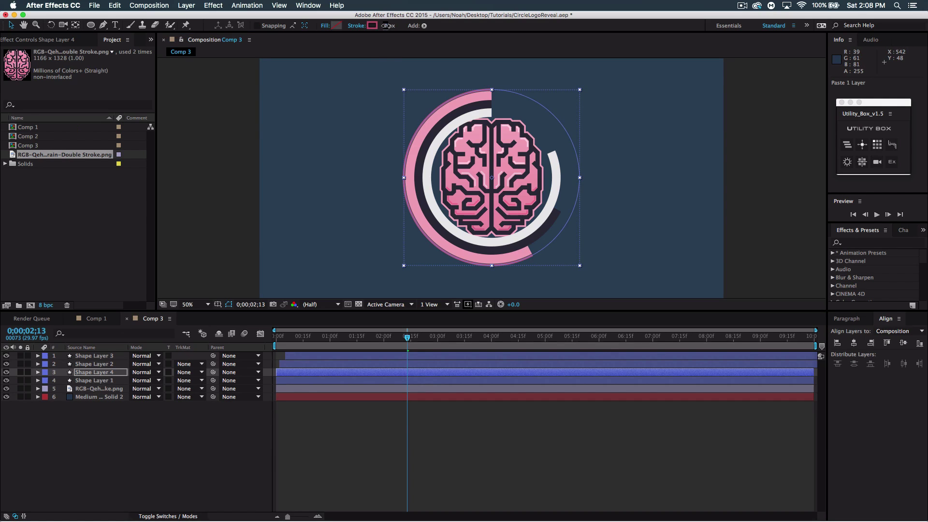
pyautogui.moveTo(386, 25); pyautogui.dragTo(399, 28)
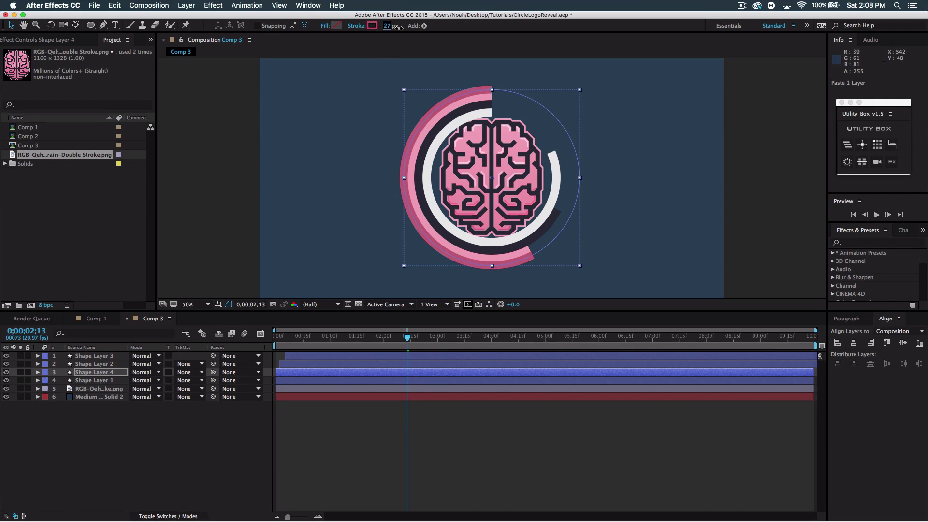
pyautogui.moveTo(284, 372); pyautogui.dragTo(296, 371)
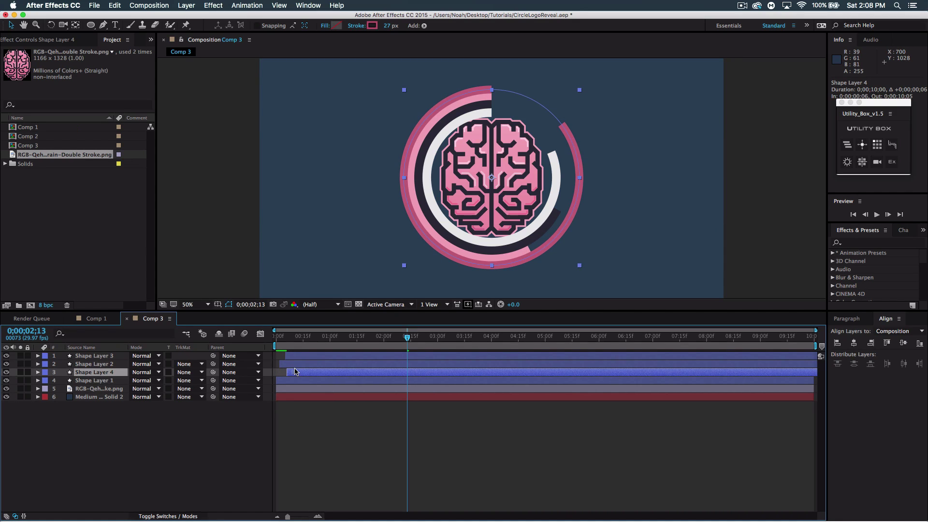
pyautogui.moveTo(294, 371); pyautogui.dragTo(286, 370)
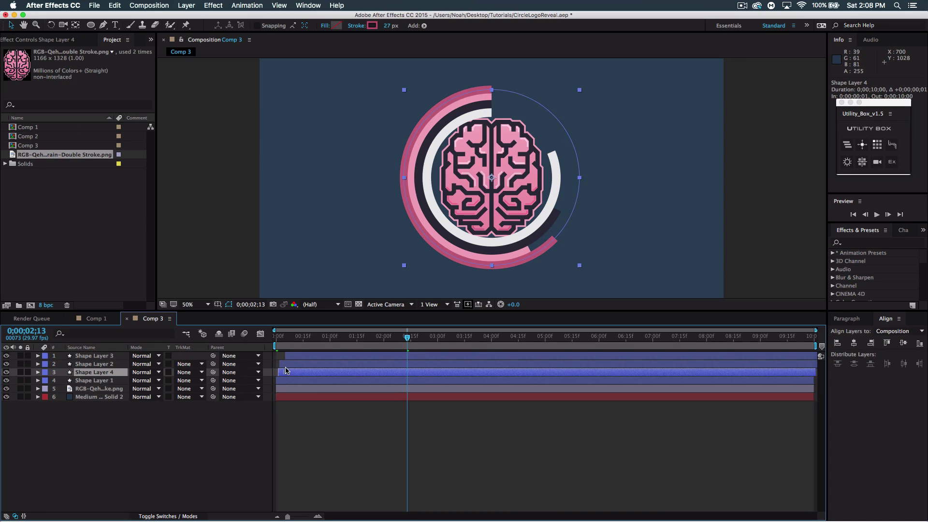
pyautogui.click(285, 381)
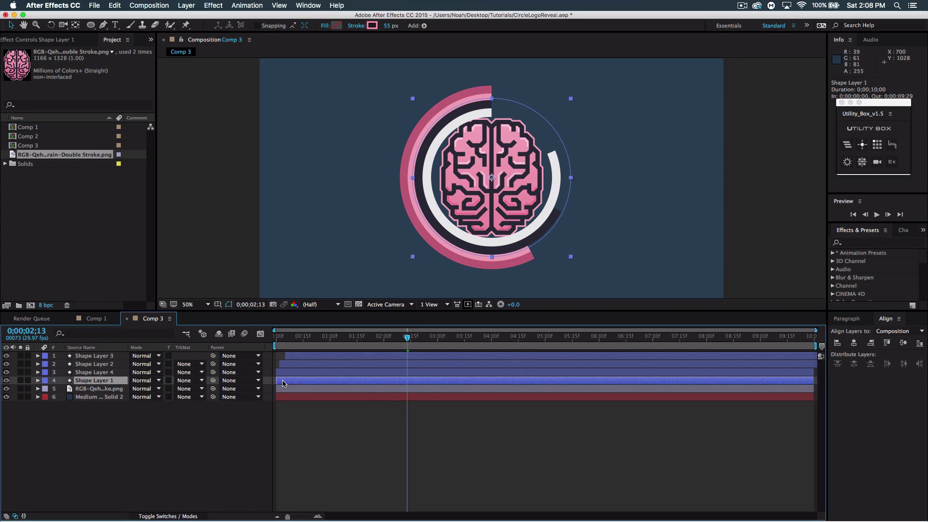
pyautogui.moveTo(286, 383); pyautogui.dragTo(285, 383)
# - Duplicate the white ring, Shape Layer 3, and give the copy a grey B4B4B4 stroke
pyautogui.click(84, 358)
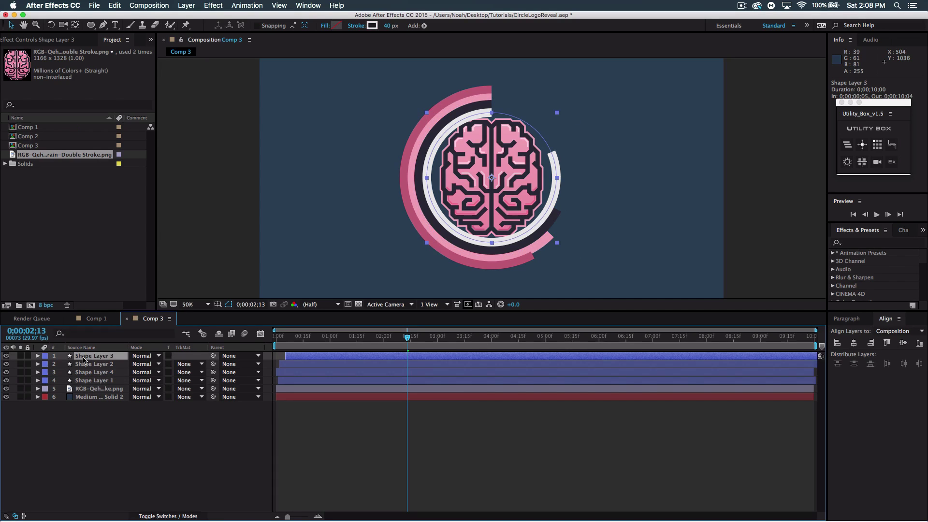
pyautogui.press('super')
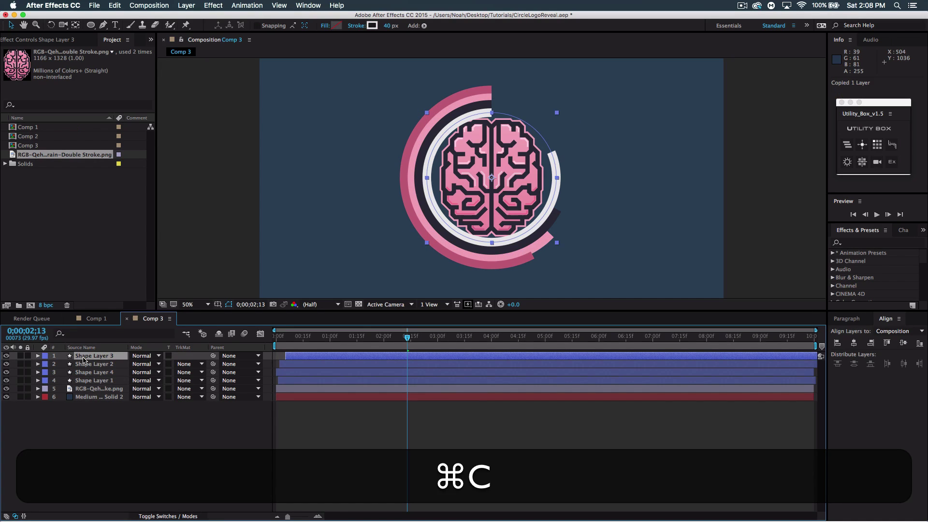
pyautogui.press('super+v')
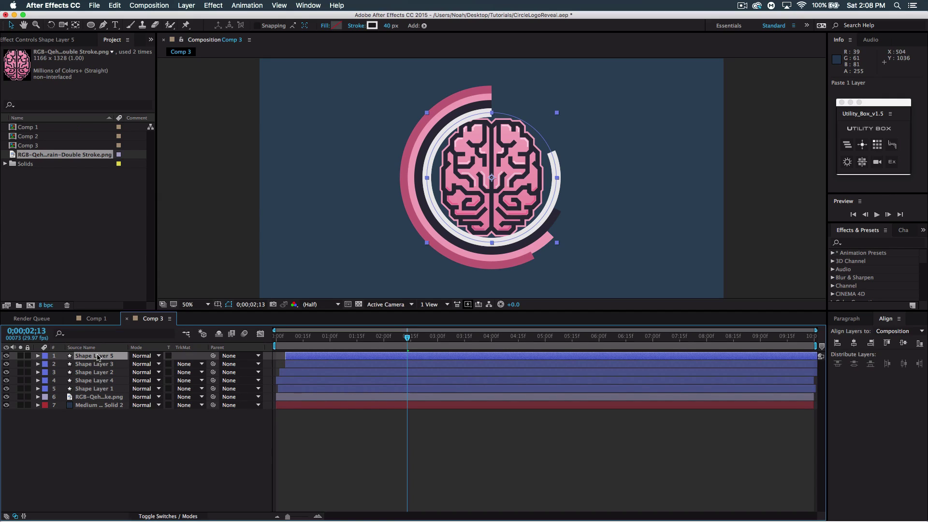
pyautogui.click(372, 25)
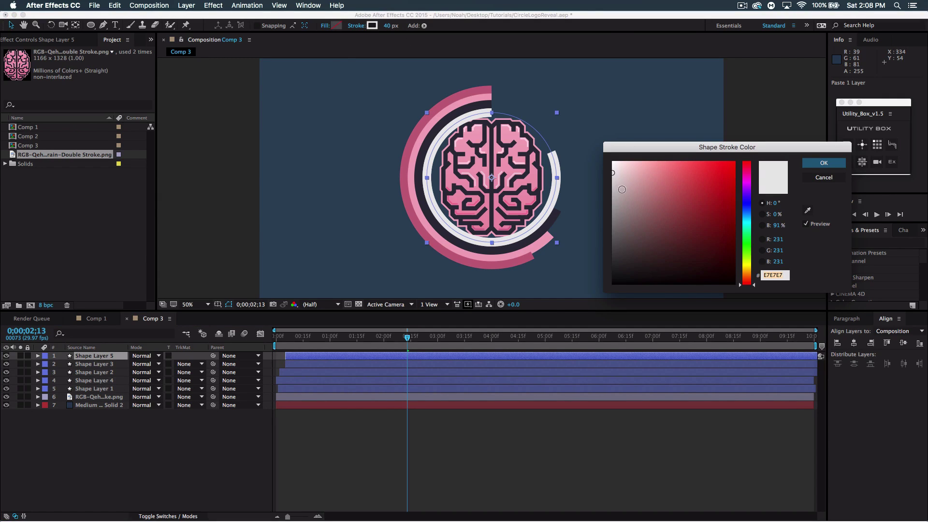
pyautogui.moveTo(623, 189); pyautogui.dragTo(609, 197)
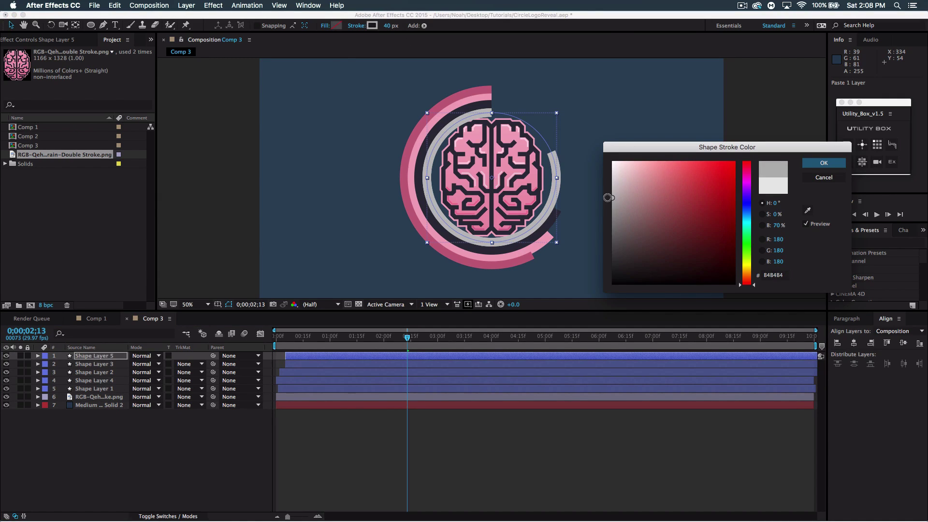
pyautogui.click(821, 163)
# - Set the grey ring's stroke to 15 px, delay it three frames, and scale it to 85%
pyautogui.moveTo(392, 25); pyautogui.dragTo(377, 26)
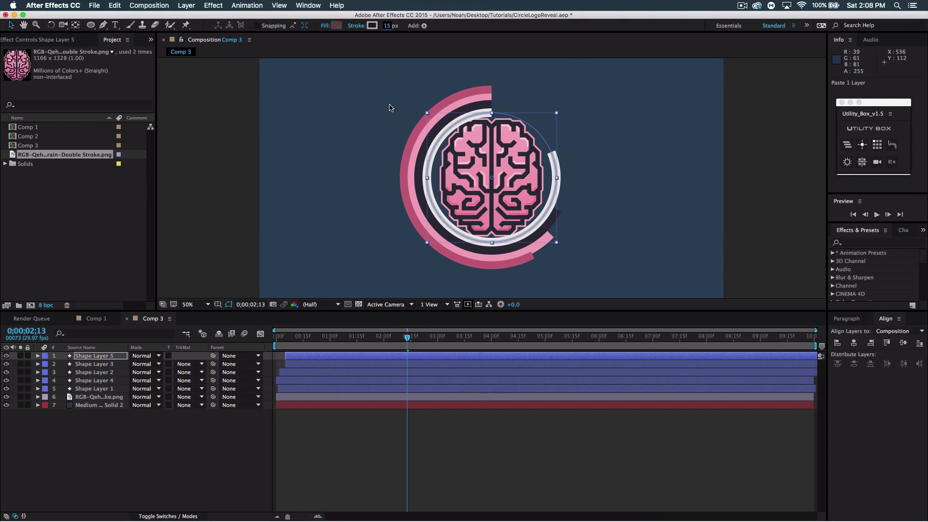
pyautogui.moveTo(292, 357); pyautogui.dragTo(297, 357)
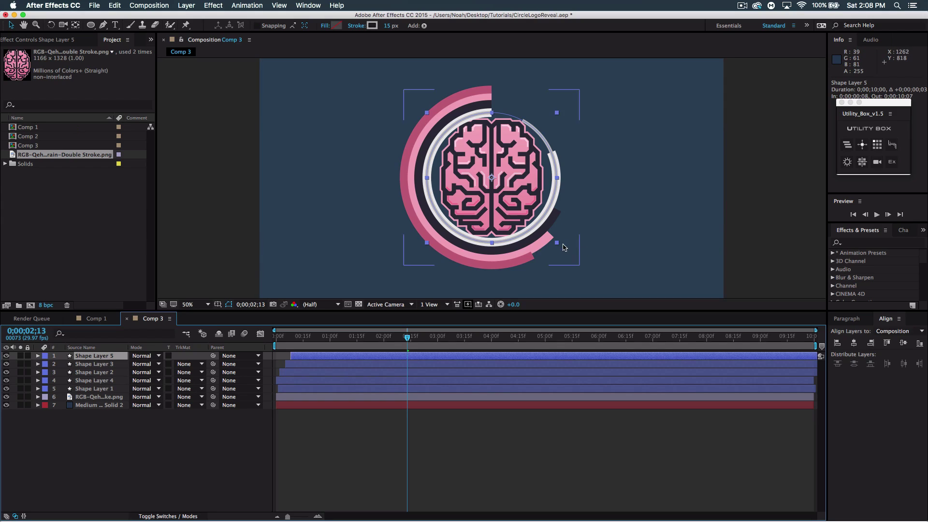
pyautogui.moveTo(559, 245); pyautogui.dragTo(556, 242)
pyautogui.click(276, 337)
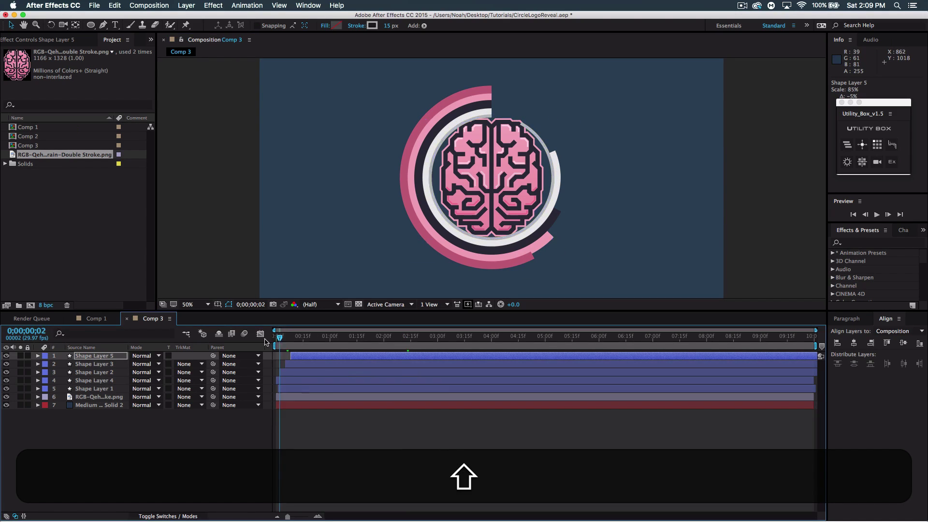
# - Preview the five-ring reveal from the start, then scrub to about 0;00;01;06 and select Shape Layer 2
pyautogui.press('space')
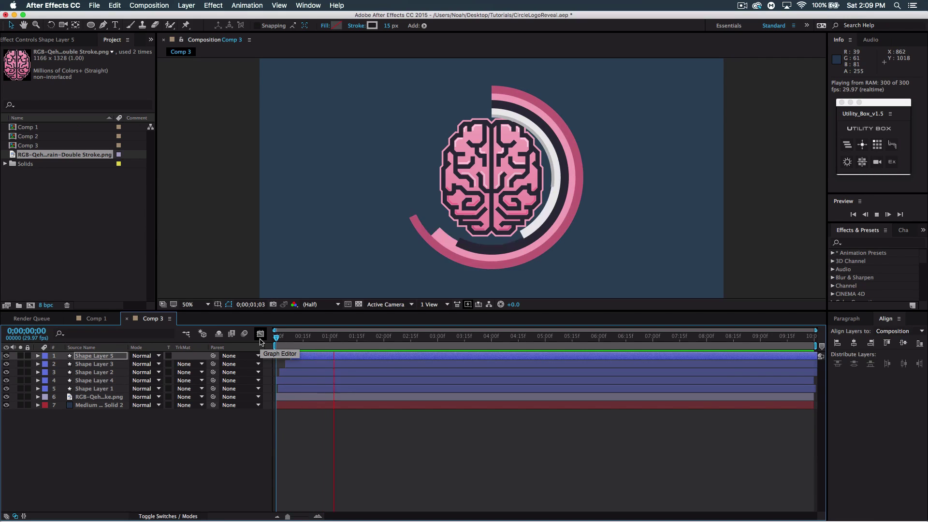
pyautogui.press('space')
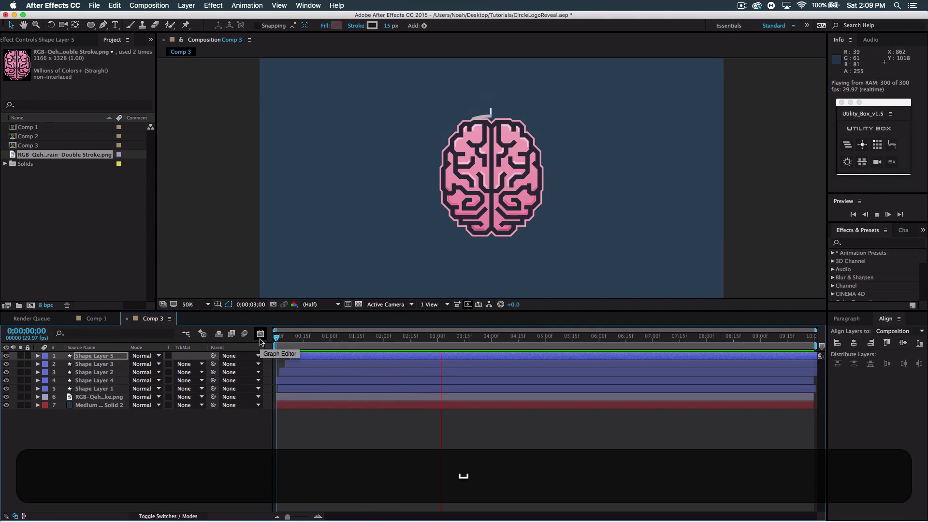
pyautogui.click(327, 337)
pyautogui.moveTo(327, 339); pyautogui.dragTo(341, 337)
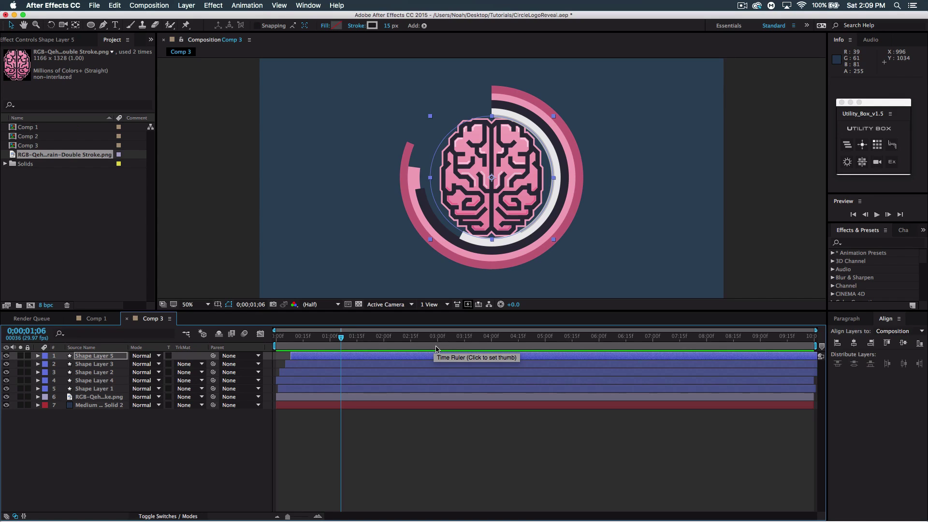
pyautogui.click(105, 373)
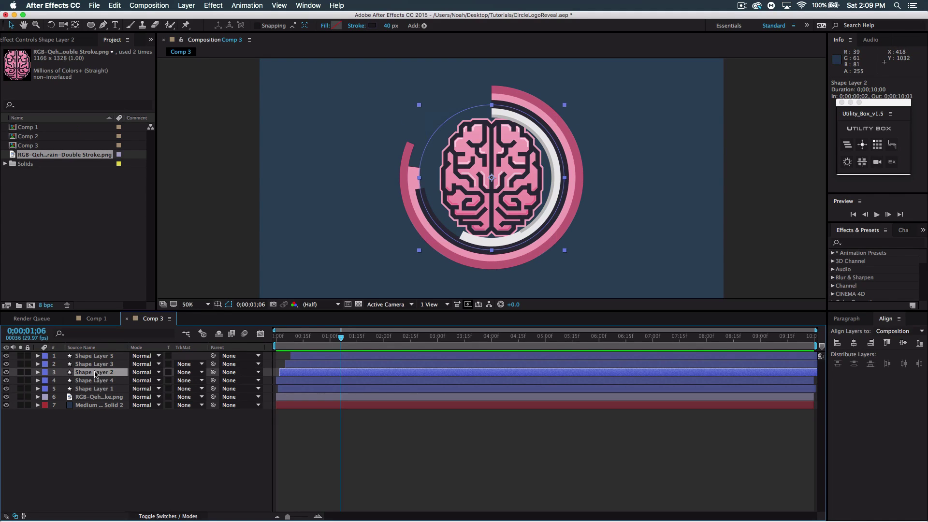
# - Apply the Venetian Blinds transition effect to Shape Layer 2
pyautogui.click(859, 244)
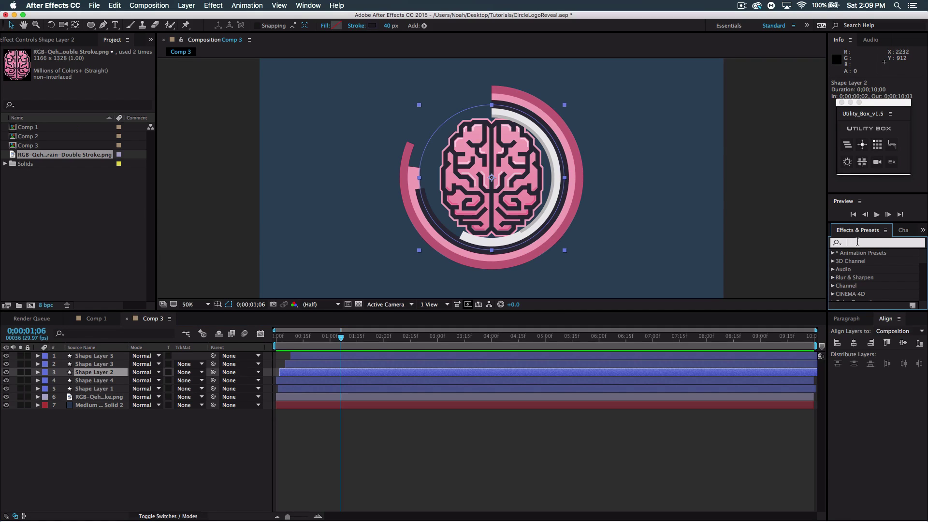
pyautogui.scroll(-5, 865, 275)
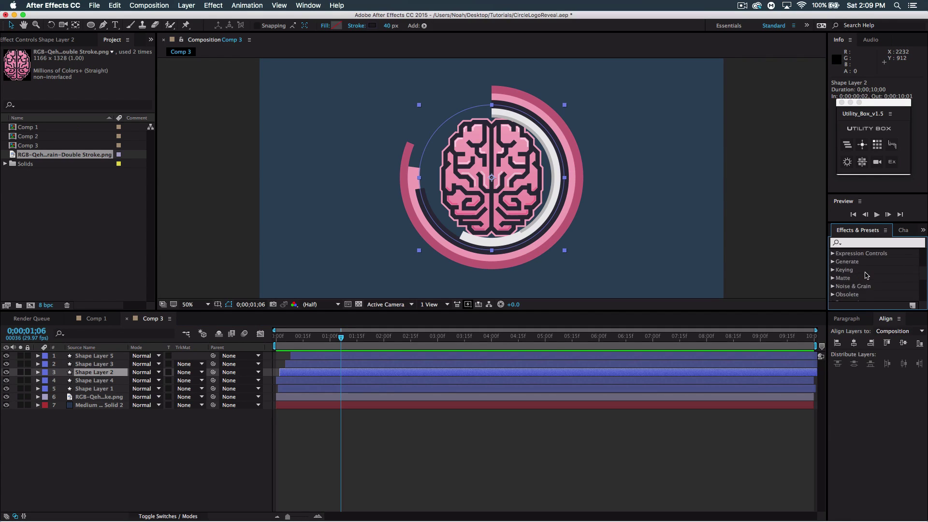
pyautogui.scroll(-2, 865, 277)
pyautogui.click(214, 5)
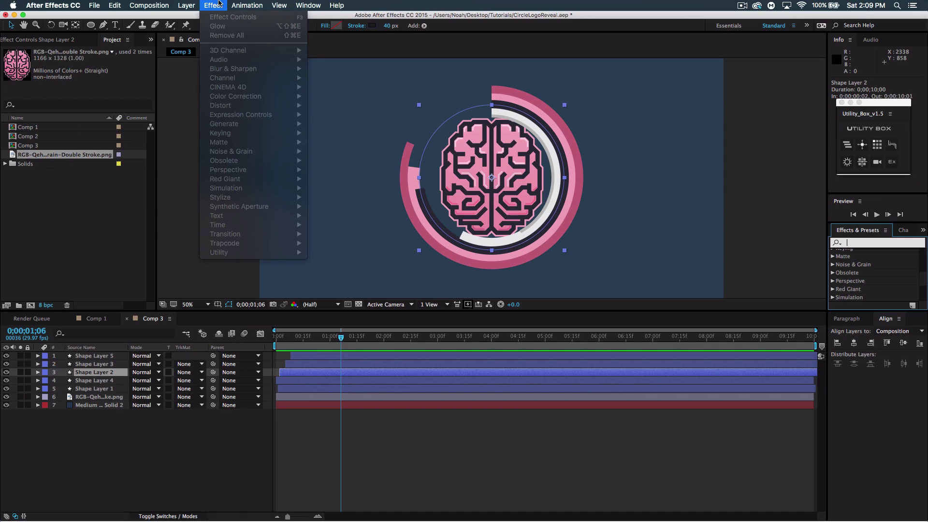
pyautogui.press('Escape')
pyautogui.click(87, 372)
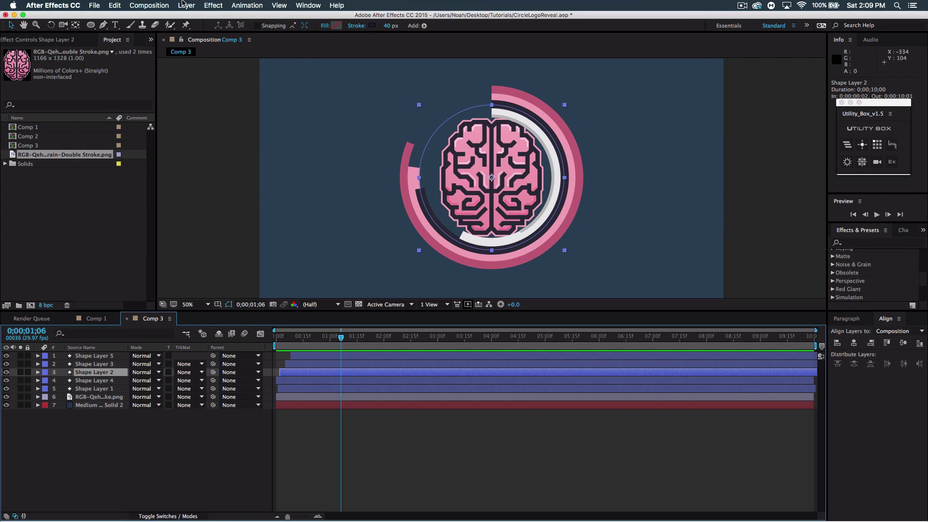
pyautogui.click(217, 5)
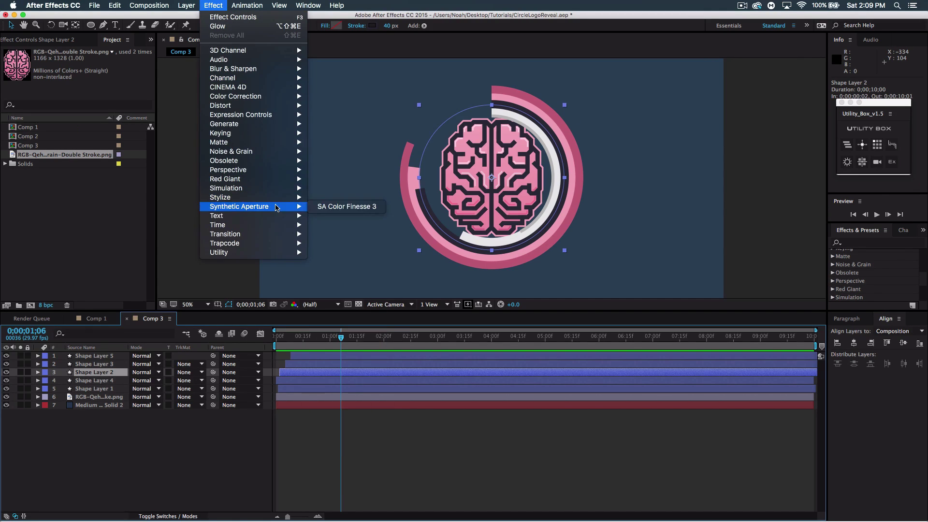
pyautogui.moveTo(280, 234)
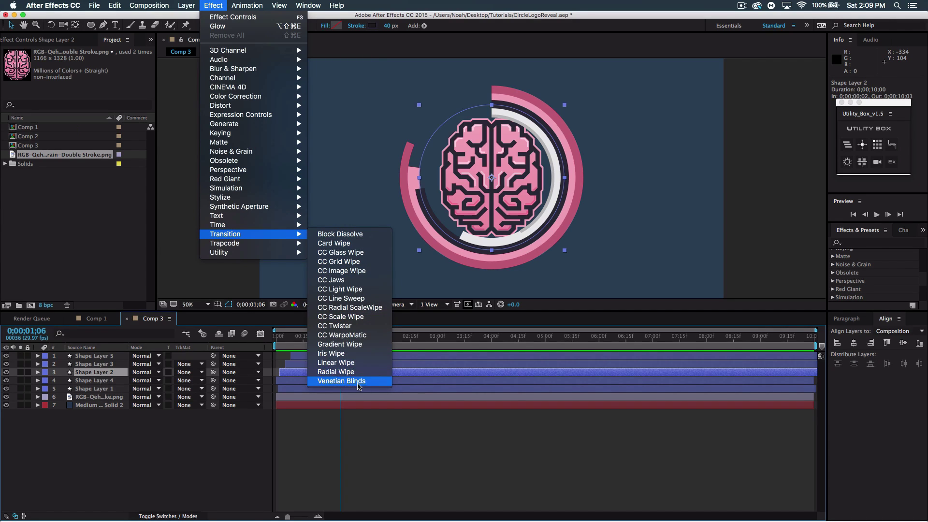
pyautogui.click(358, 385)
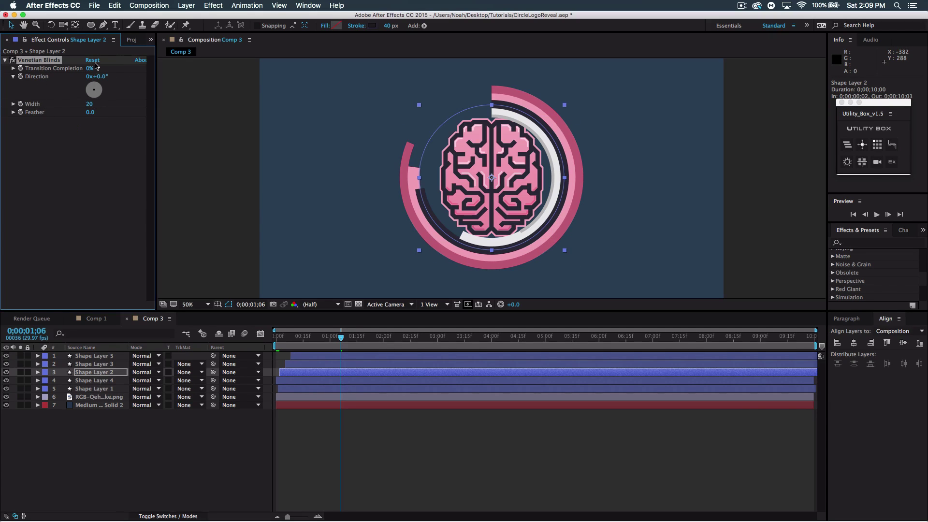
# - Set the Venetian Blinds Transition Completion to about 46%
pyautogui.click(90, 70)
pyautogui.write('38')
pyautogui.press('Return')
pyautogui.moveTo(110, 70)
pyautogui.mouseDown()
pyautogui.moveTo(102, 71)
pyautogui.moveTo(111, 71)
pyautogui.mouseUp()
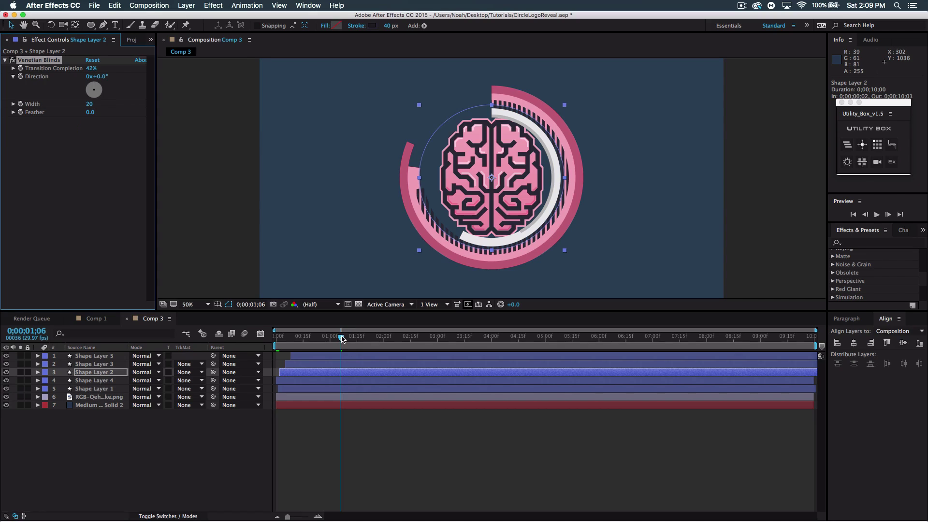
pyautogui.moveTo(342, 339); pyautogui.dragTo(354, 337)
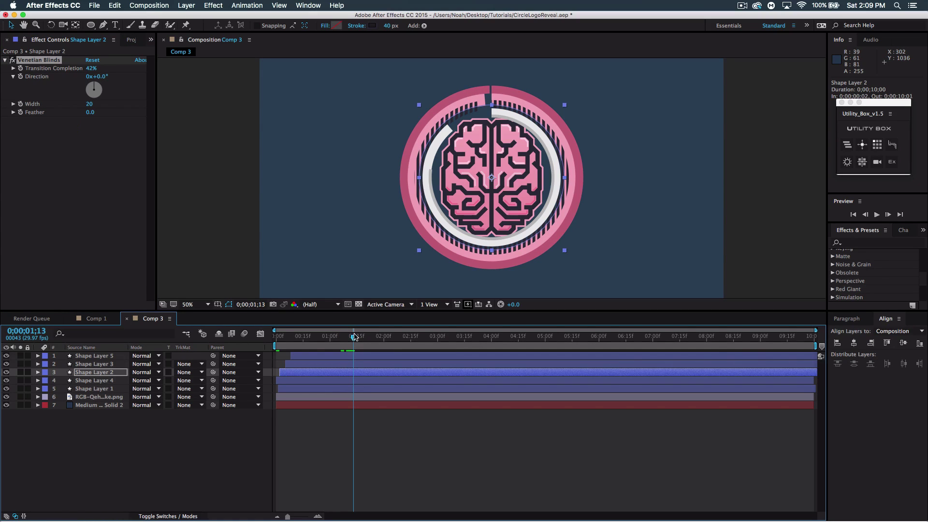
# - Set the blinds Direction to -293°, Width to 34, and Feather to 0
pyautogui.moveTo(98, 86); pyautogui.dragTo(102, 90)
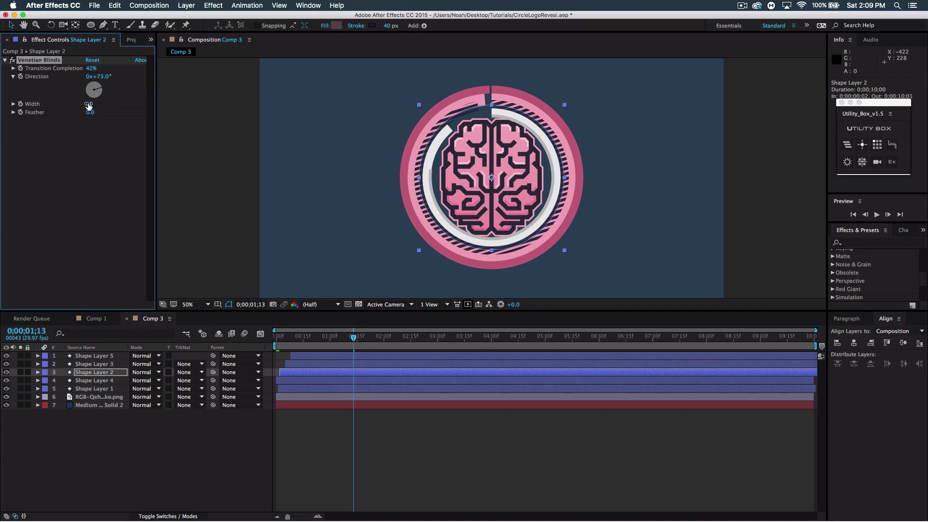
pyautogui.moveTo(90, 104); pyautogui.dragTo(93, 102)
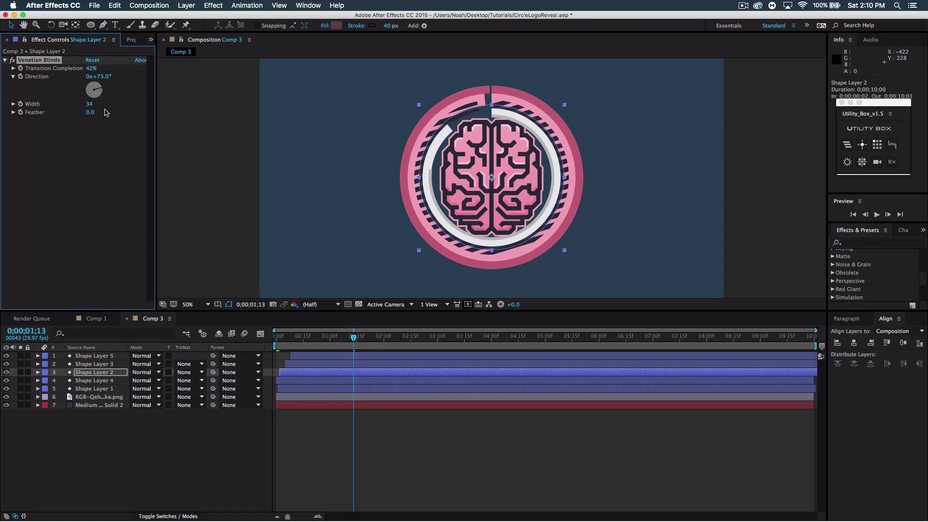
pyautogui.moveTo(102, 92); pyautogui.dragTo(102, 85)
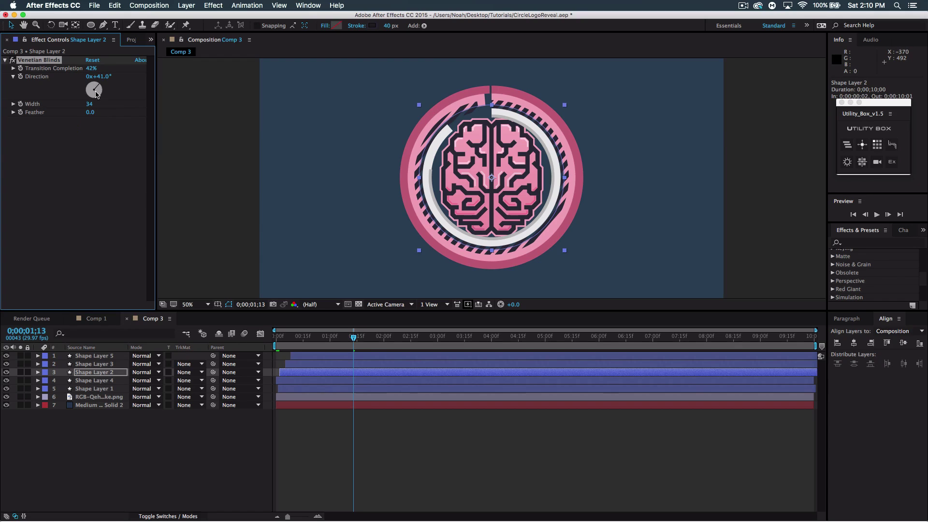
pyautogui.moveTo(92, 90); pyautogui.dragTo(93, 112)
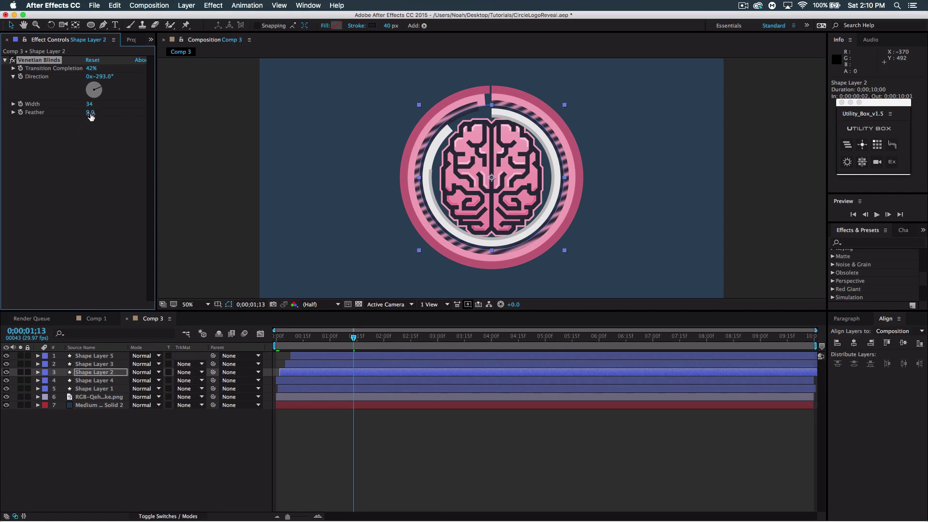
pyautogui.click(91, 112)
pyautogui.write('0')
pyautogui.press('Return')
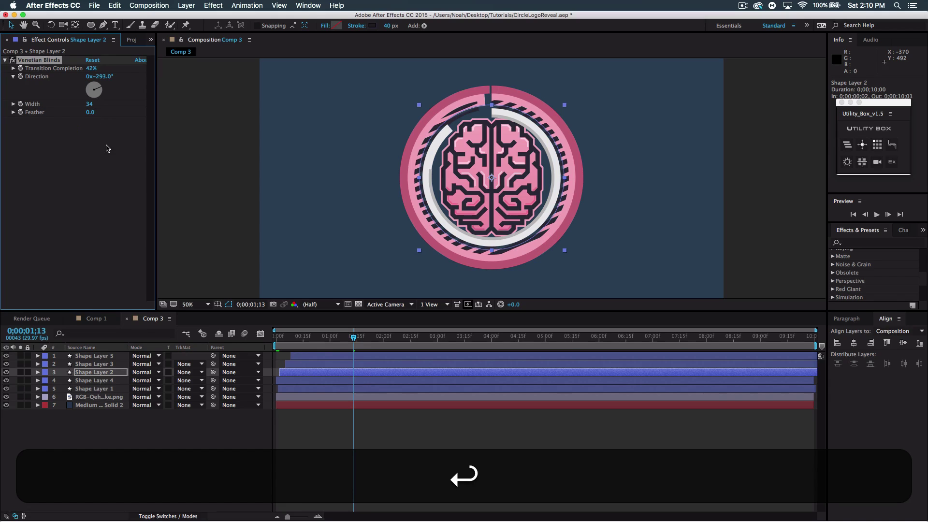
pyautogui.moveTo(91, 68)
pyautogui.mouseDown()
pyautogui.moveTo(99, 68)
pyautogui.moveTo(92, 68)
pyautogui.mouseUp()
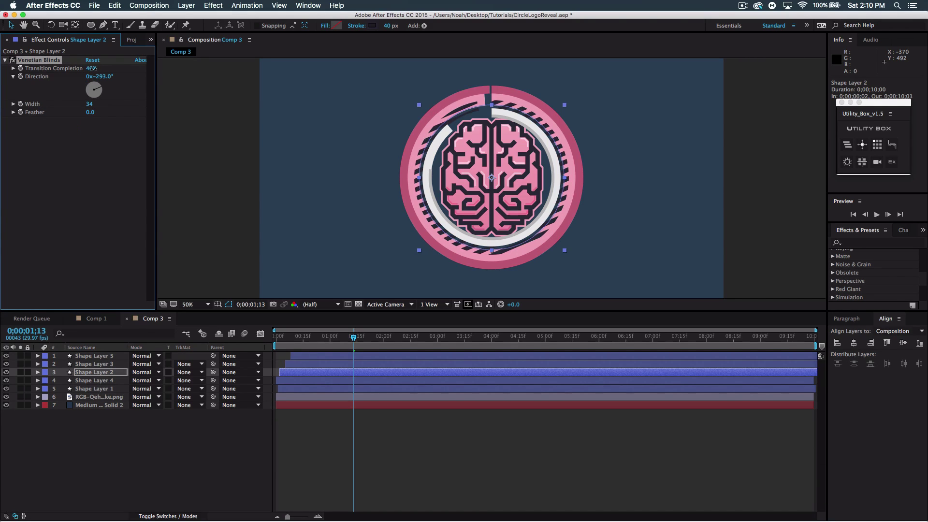
# - Preview the ring reveal from the start, then return to the frame showing the dark ring
pyautogui.click(279, 336)
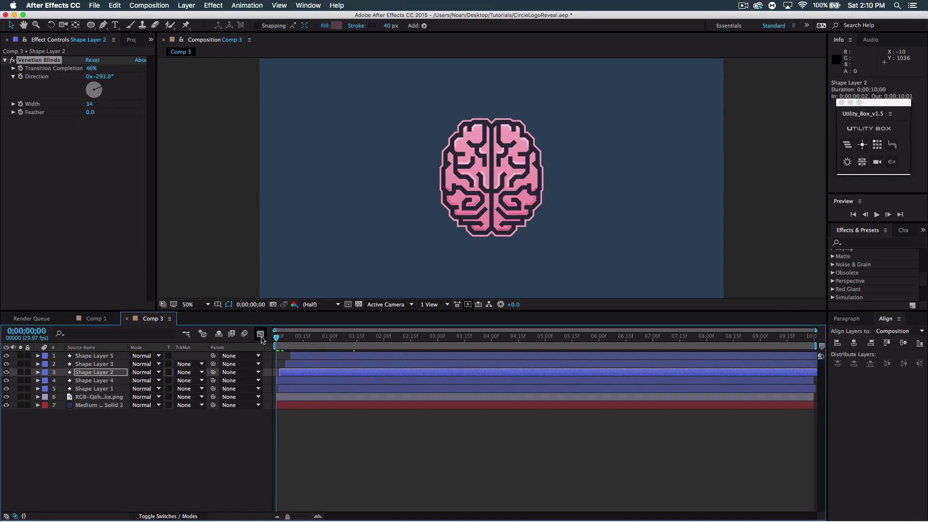
pyautogui.press('space')
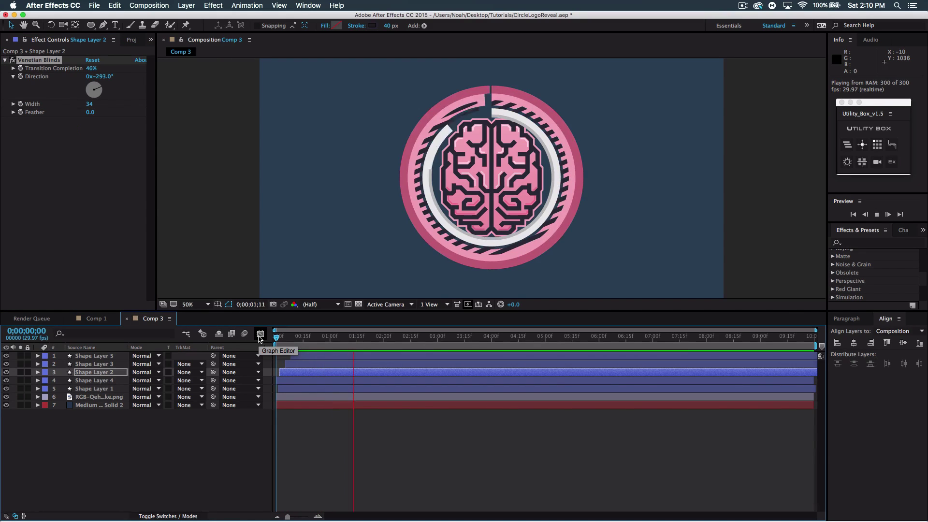
pyautogui.press('space')
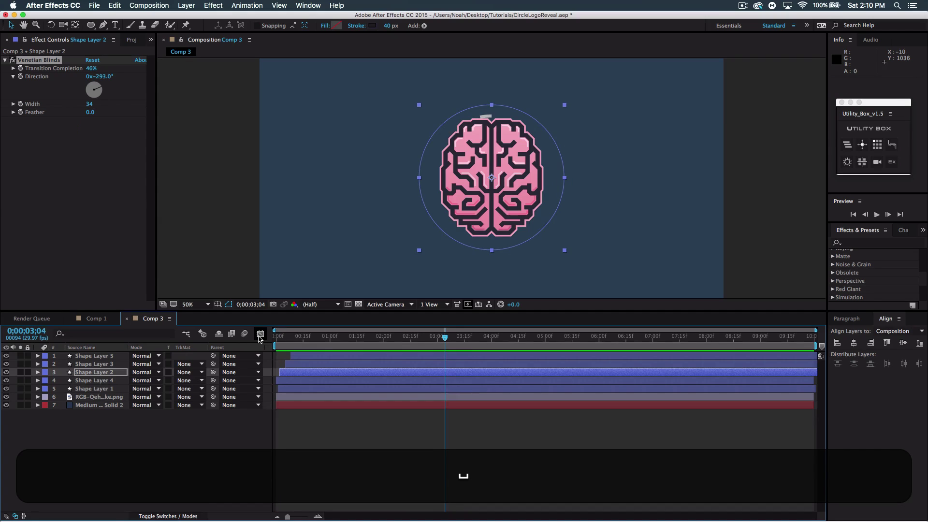
pyautogui.moveTo(392, 338); pyautogui.dragTo(385, 338)
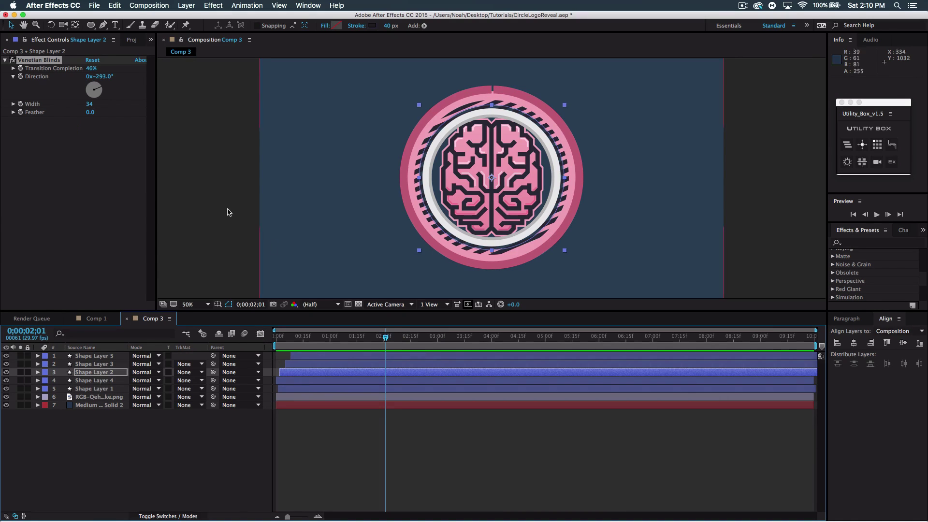
pyautogui.click(104, 374)
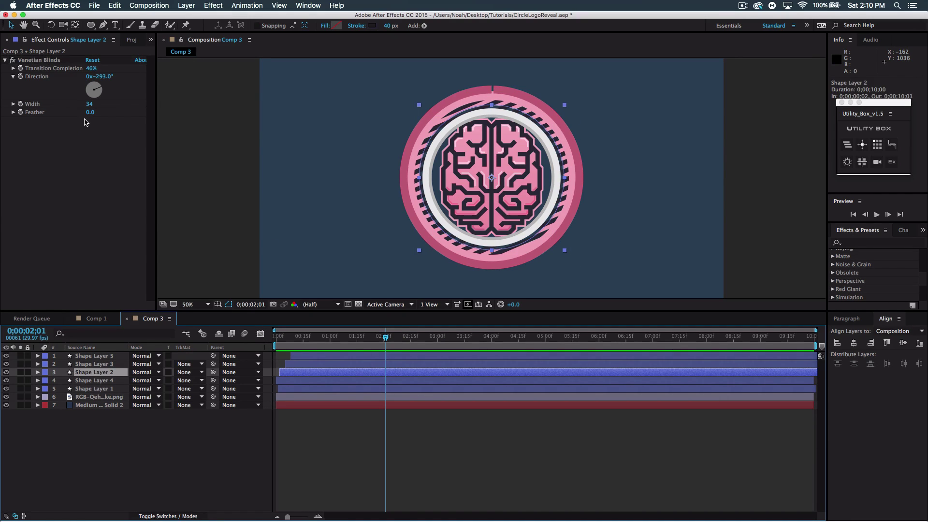
# - Change the Venetian Blinds Direction to -304° and Width to 45
pyautogui.moveTo(101, 88); pyautogui.dragTo(103, 87)
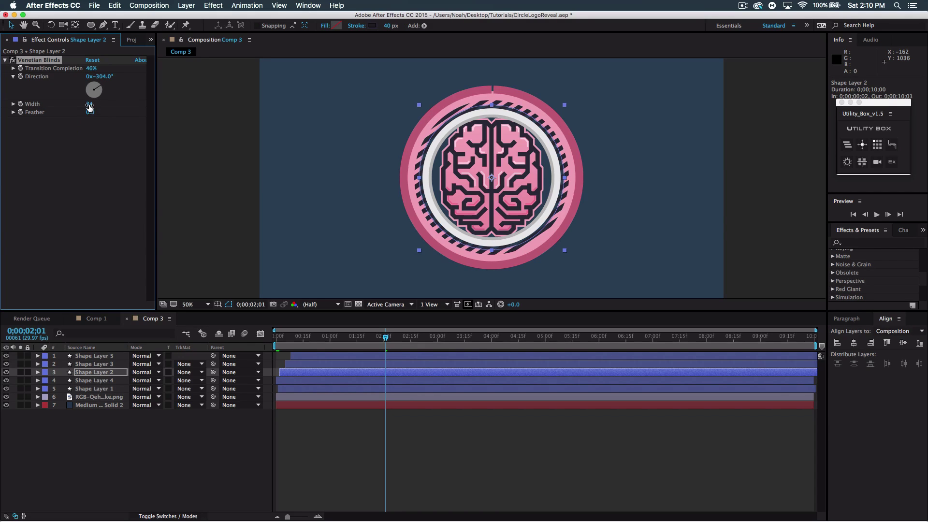
pyautogui.moveTo(90, 104); pyautogui.dragTo(91, 104)
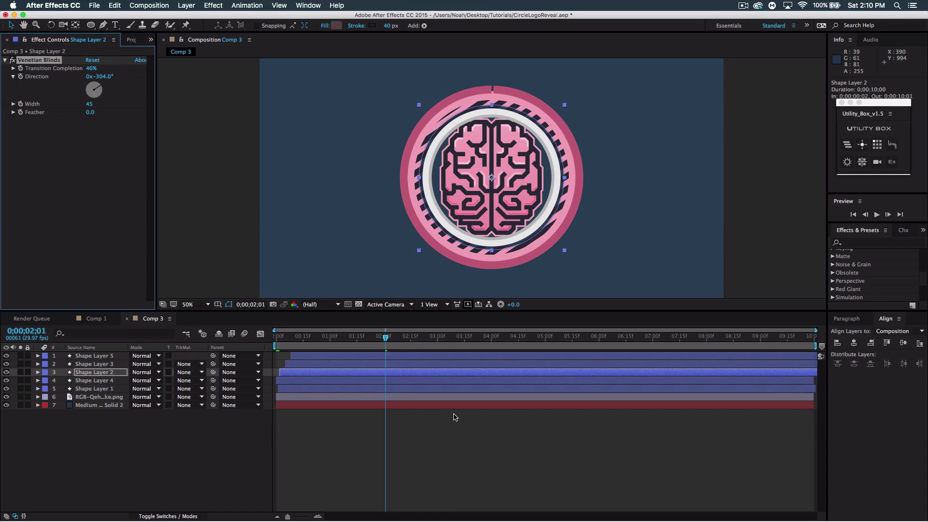
pyautogui.moveTo(392, 338)
pyautogui.mouseDown()
pyautogui.moveTo(331, 338)
pyautogui.moveTo(400, 340)
pyautogui.moveTo(387, 340)
pyautogui.mouseUp()
# - Expand Shape Layer 1's Ellipse 1 contents down to its Stroke 1 settings
pyautogui.click(91, 390)
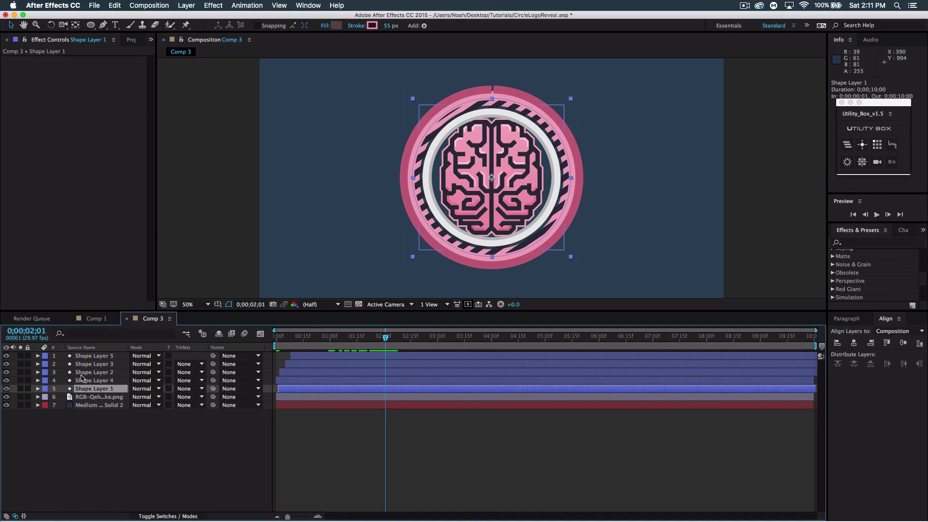
pyautogui.click(37, 389)
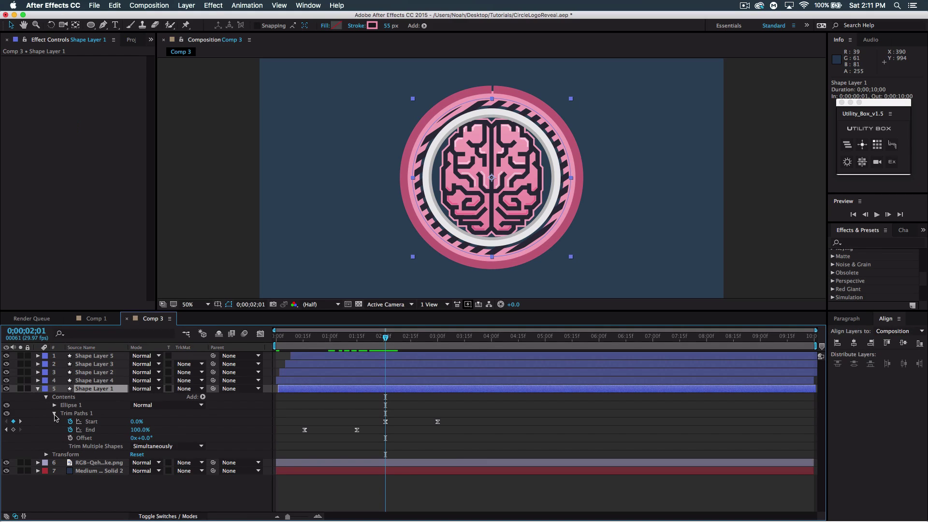
pyautogui.click(54, 415)
pyautogui.click(53, 406)
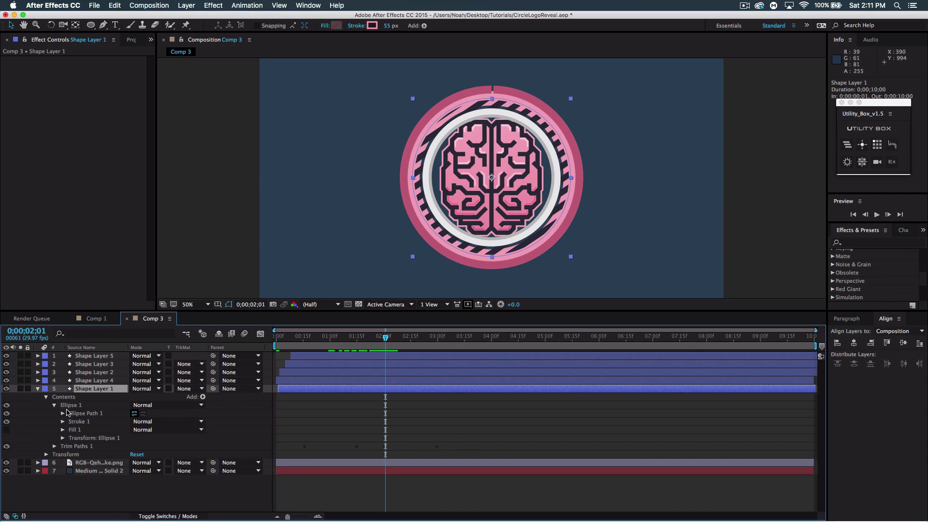
pyautogui.click(63, 429)
pyautogui.click(63, 429)
pyautogui.click(63, 421)
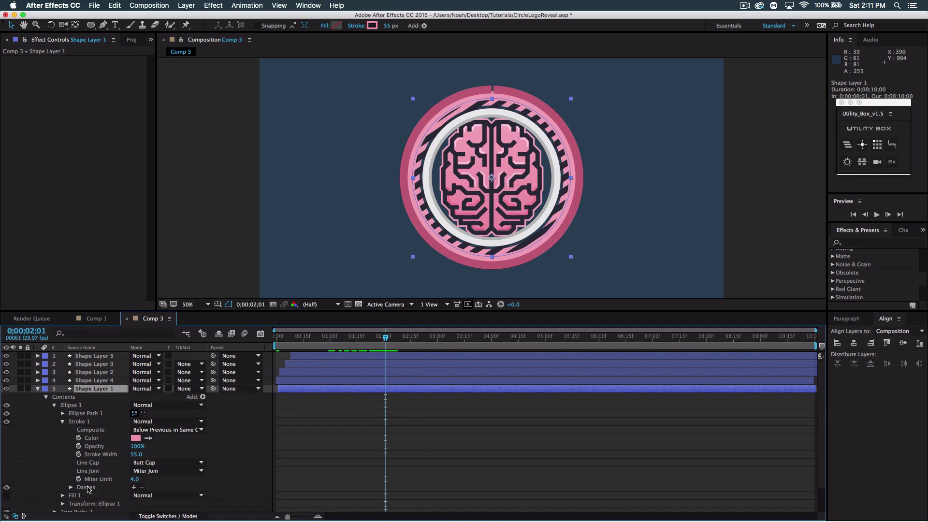
# - Add dashes to the pink ring's stroke at Dash 59, then undo them
pyautogui.click(135, 487)
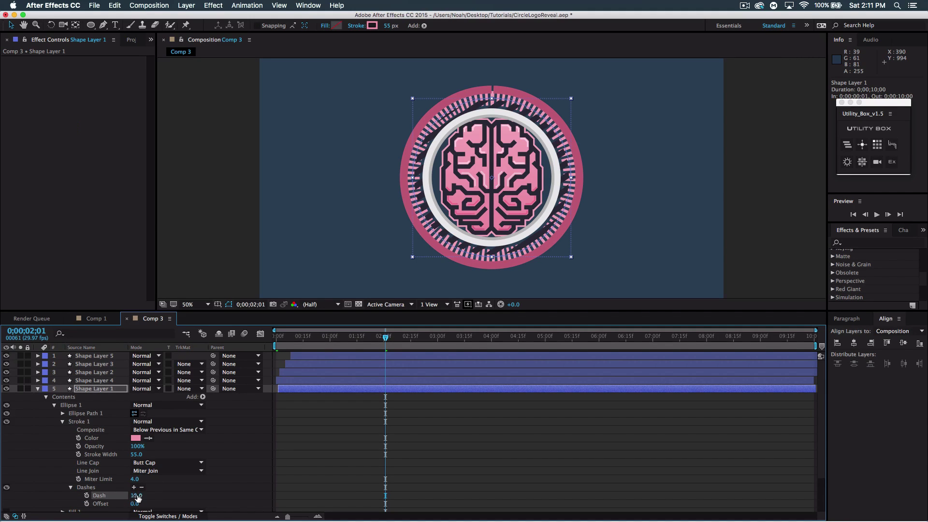
pyautogui.moveTo(138, 496); pyautogui.dragTo(160, 494)
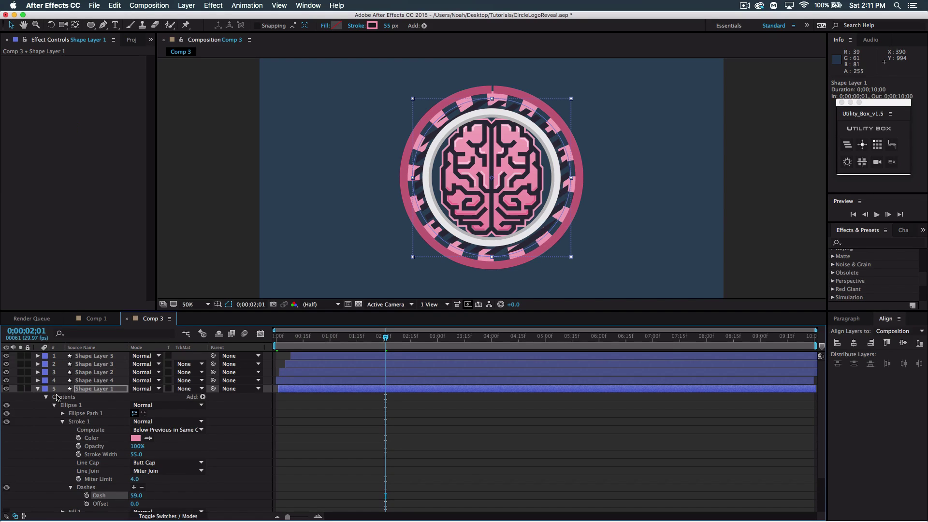
pyautogui.press('super+z')
pyautogui.press('super+z')
pyautogui.press('super+z')
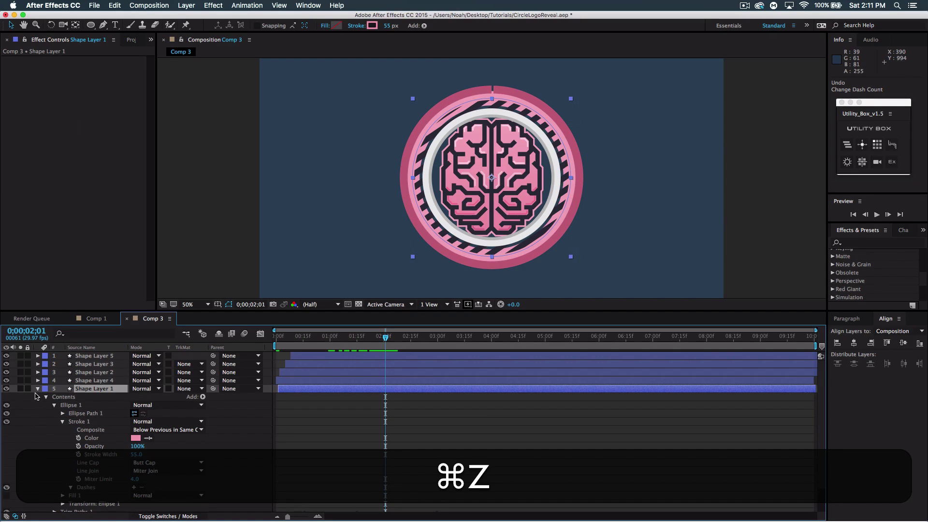
# - Collapse Shape Layer 1 and expand Shape Layer 4's Ellipse 1 stroke settings
pyautogui.click(38, 388)
pyautogui.click(94, 381)
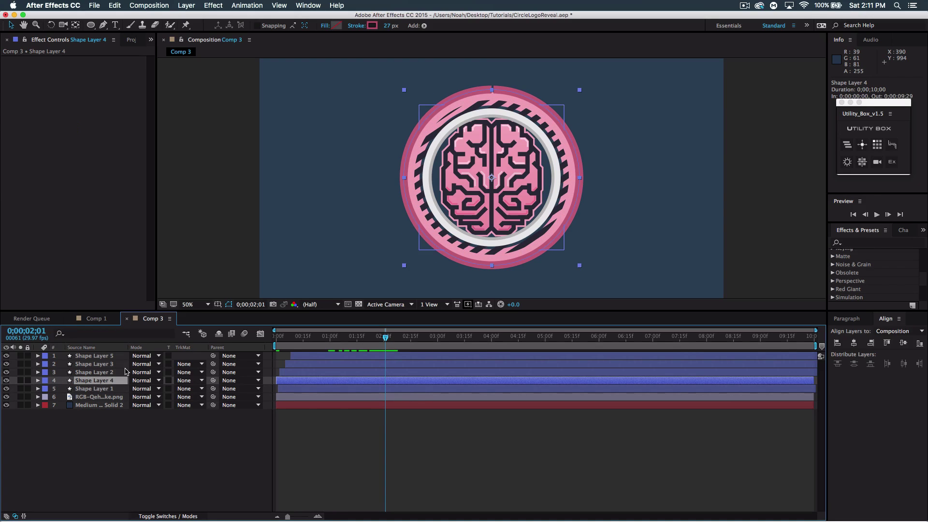
pyautogui.click(7, 380)
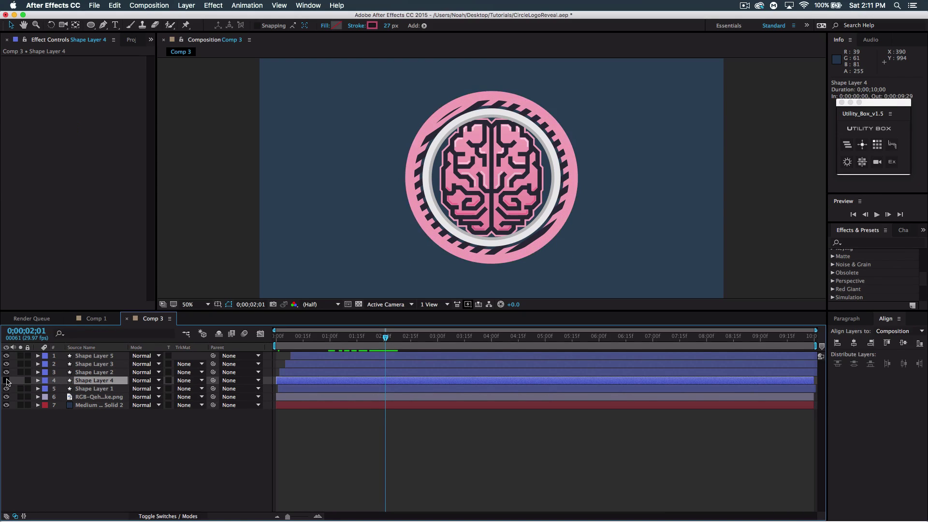
pyautogui.click(7, 380)
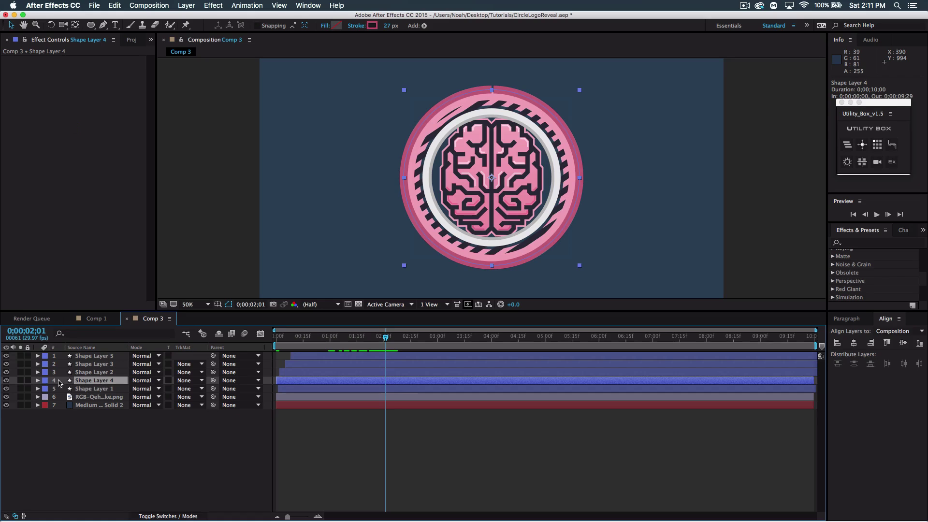
pyautogui.click(38, 381)
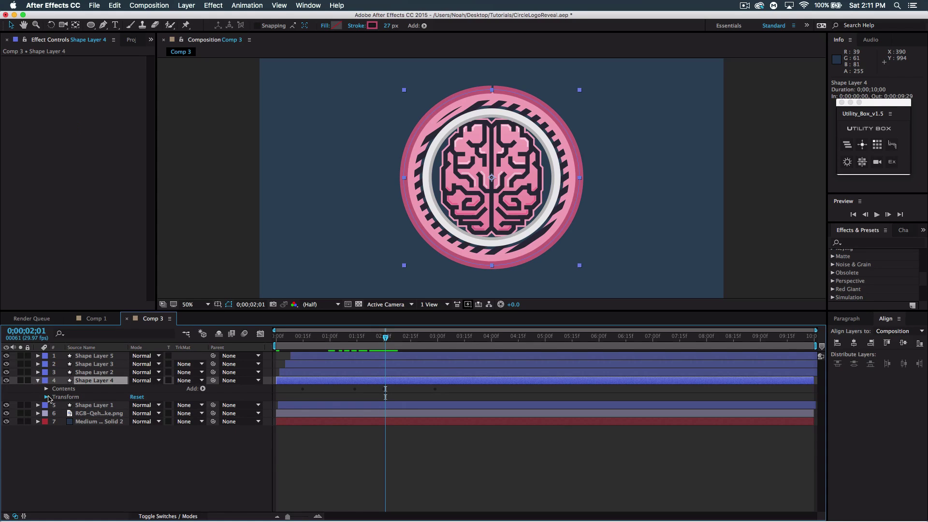
pyautogui.click(47, 397)
pyautogui.click(47, 397)
pyautogui.click(46, 389)
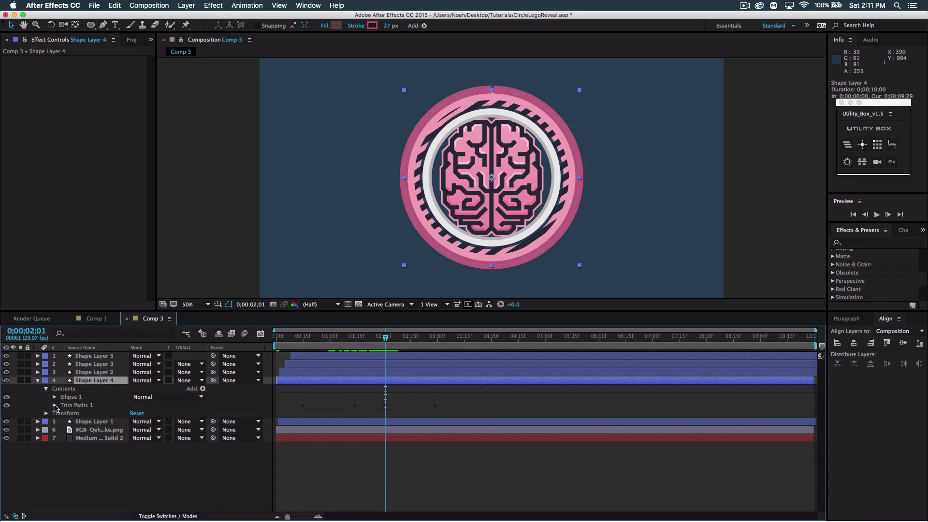
pyautogui.click(55, 397)
pyautogui.click(63, 414)
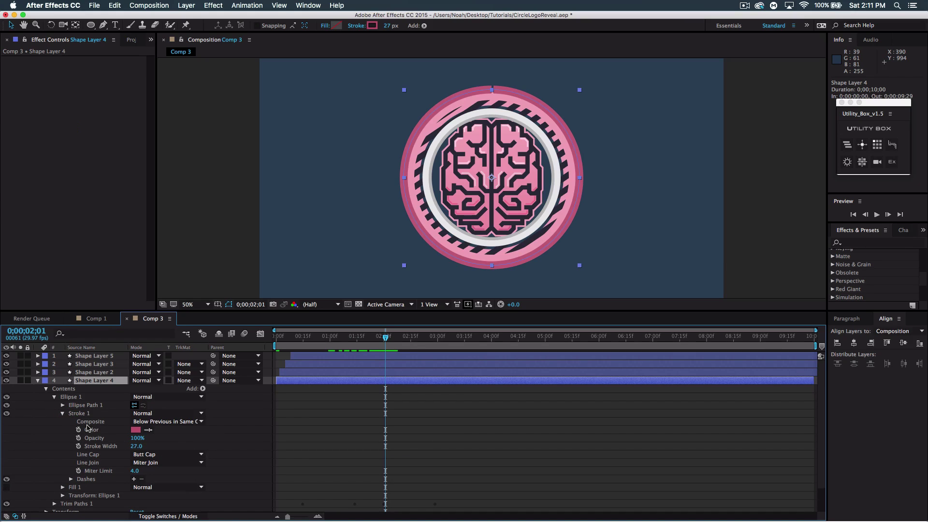
# - Add dashes to Shape Layer 4's stroke with Dash 54 and Offset 0
pyautogui.click(135, 479)
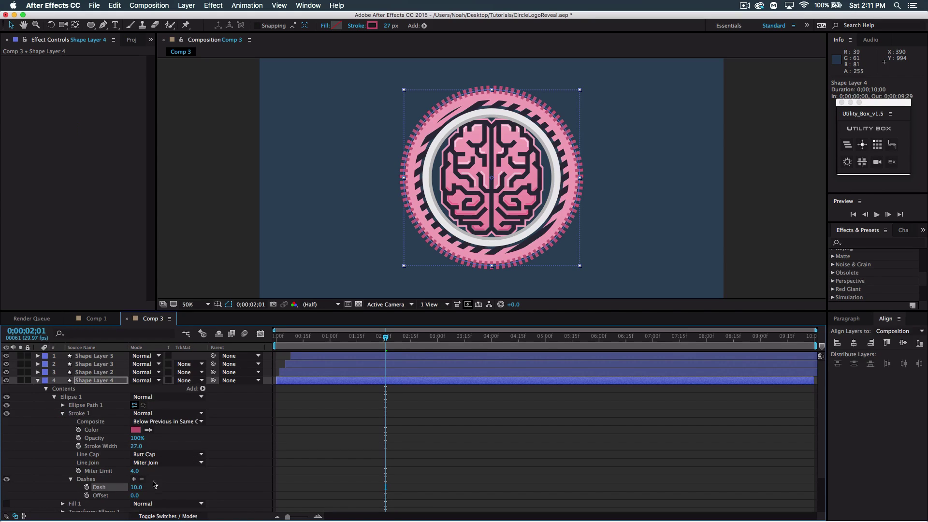
pyautogui.moveTo(142, 488); pyautogui.dragTo(179, 509)
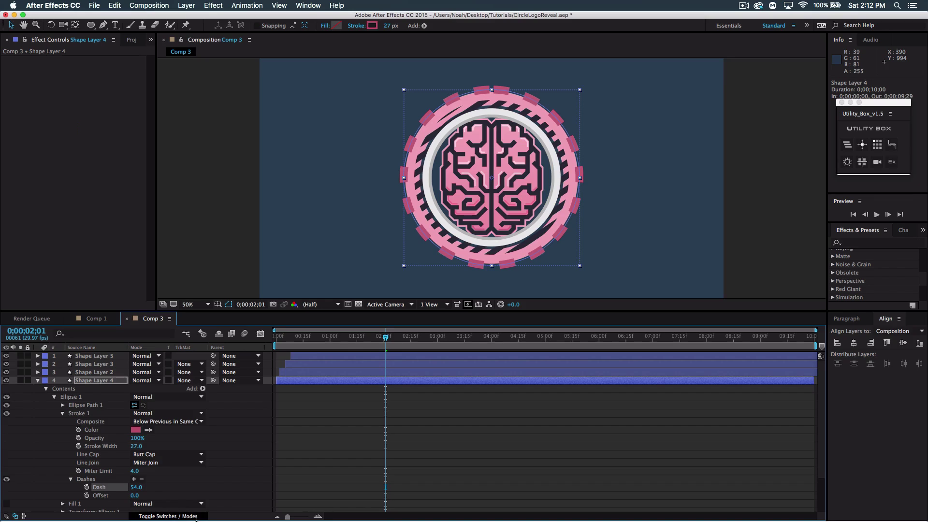
pyautogui.moveTo(134, 498)
pyautogui.mouseDown()
pyautogui.moveTo(191, 503)
pyautogui.moveTo(153, 515)
pyautogui.mouseUp()
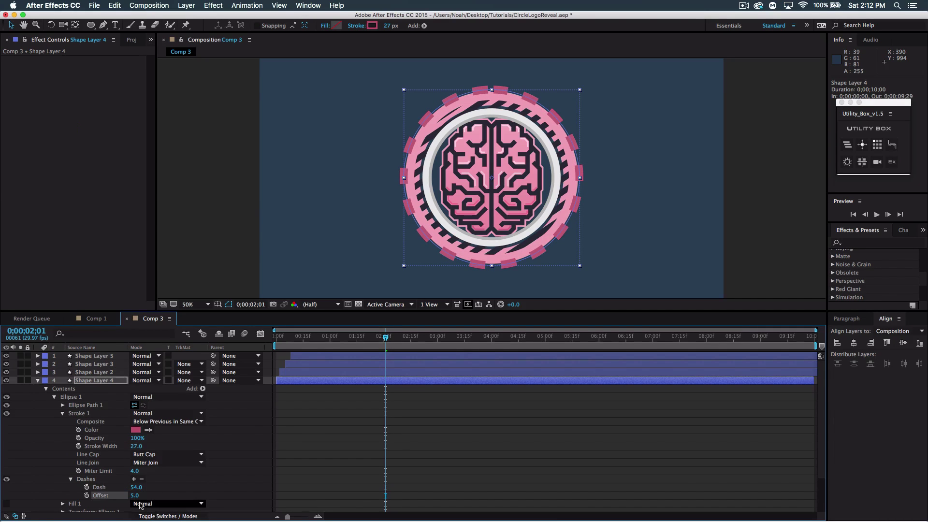
pyautogui.write('0')
pyautogui.press('Return')
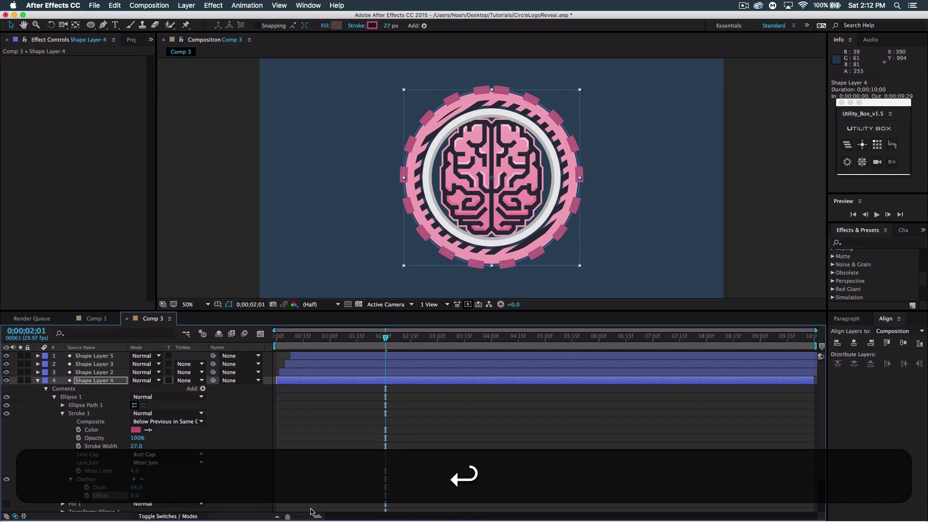
pyautogui.click(38, 381)
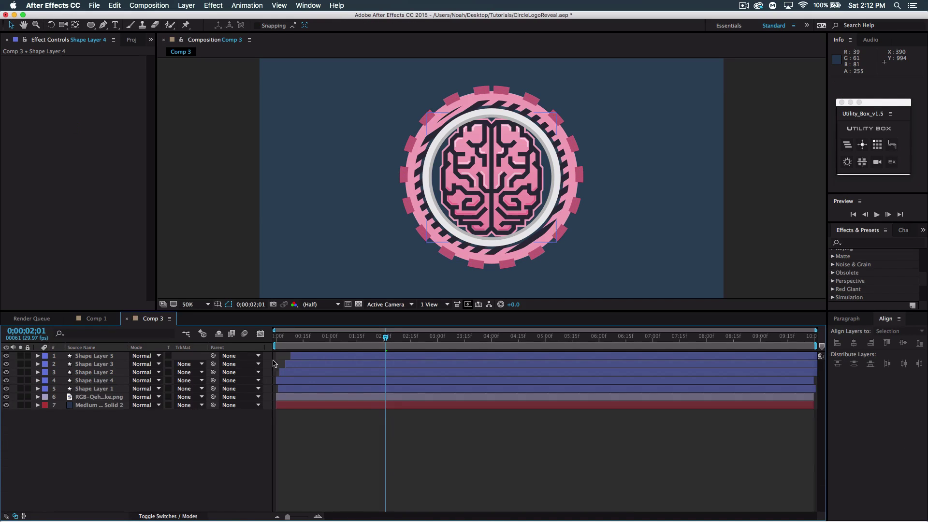
pyautogui.moveTo(290, 337); pyautogui.dragTo(263, 336)
pyautogui.press('space')
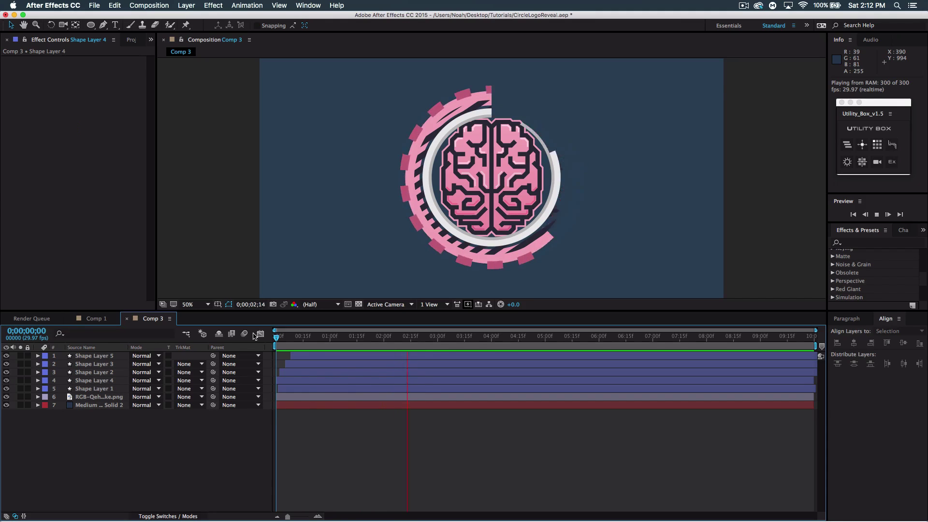
pyautogui.press('space')
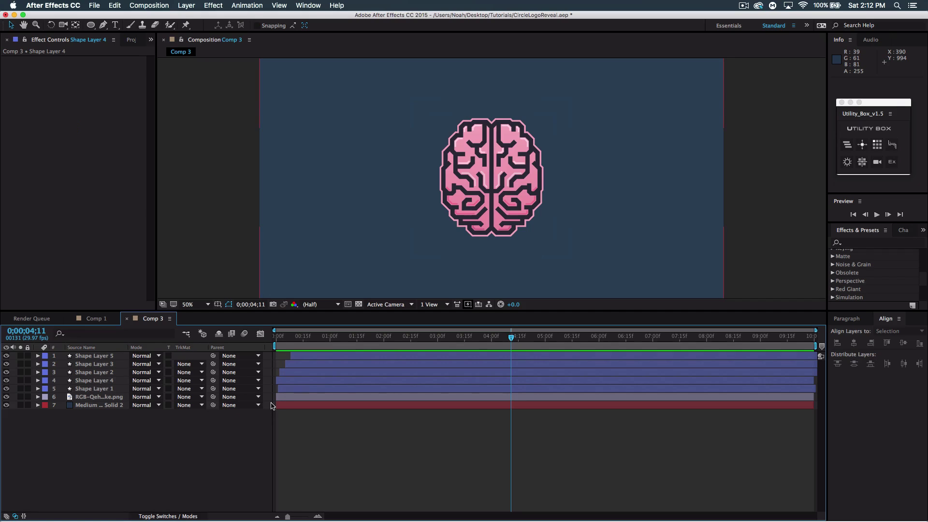
pyautogui.click(94, 389)
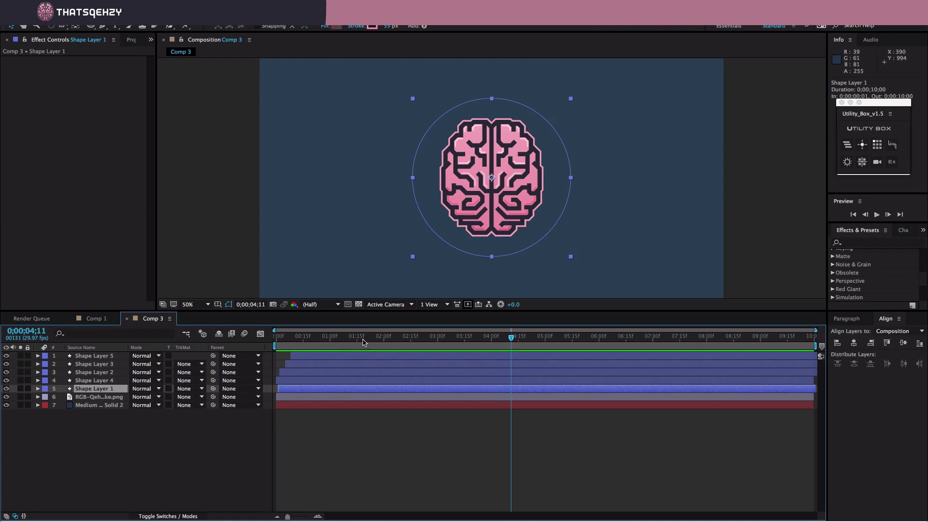
pyautogui.click(356, 338)
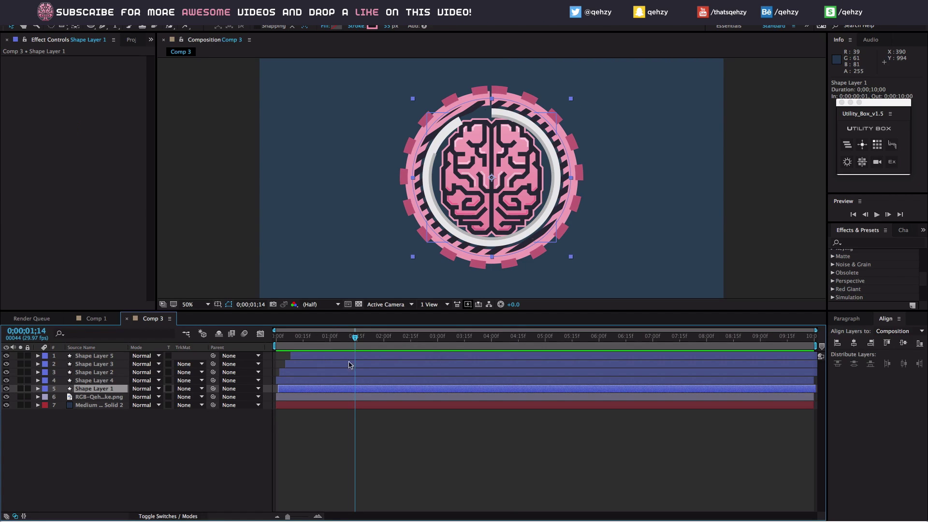
# - Copy Shape Layer 1, paste it as Shape Layer 6, and move it to the top
pyautogui.click(105, 387)
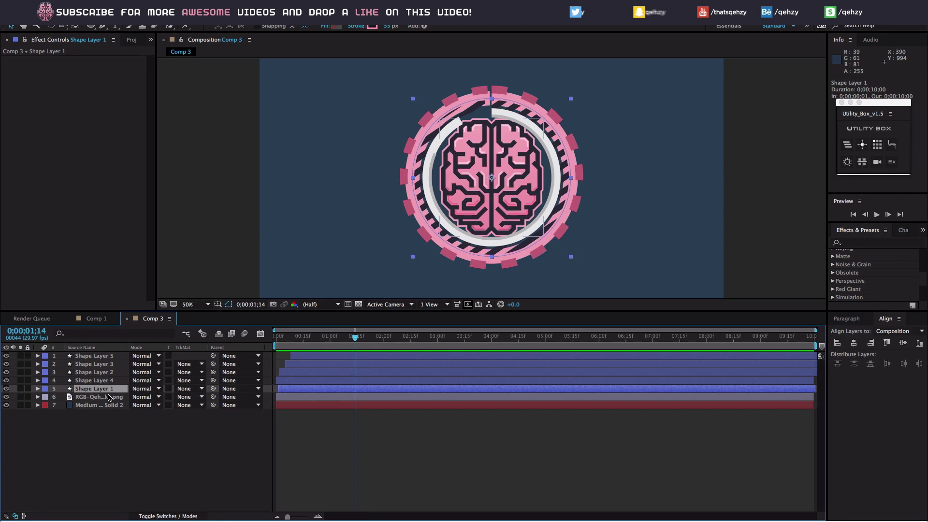
pyautogui.press('super+c')
pyautogui.press('super+v')
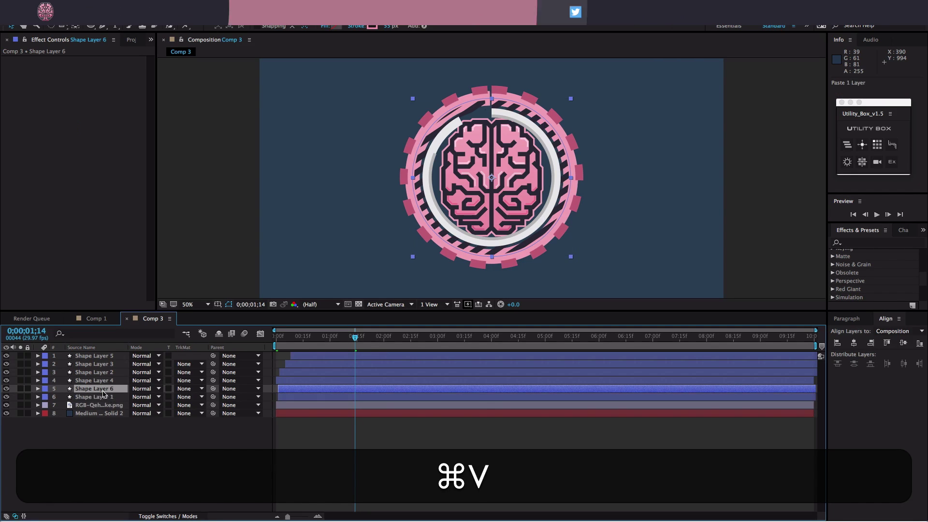
pyautogui.moveTo(107, 389); pyautogui.dragTo(107, 356)
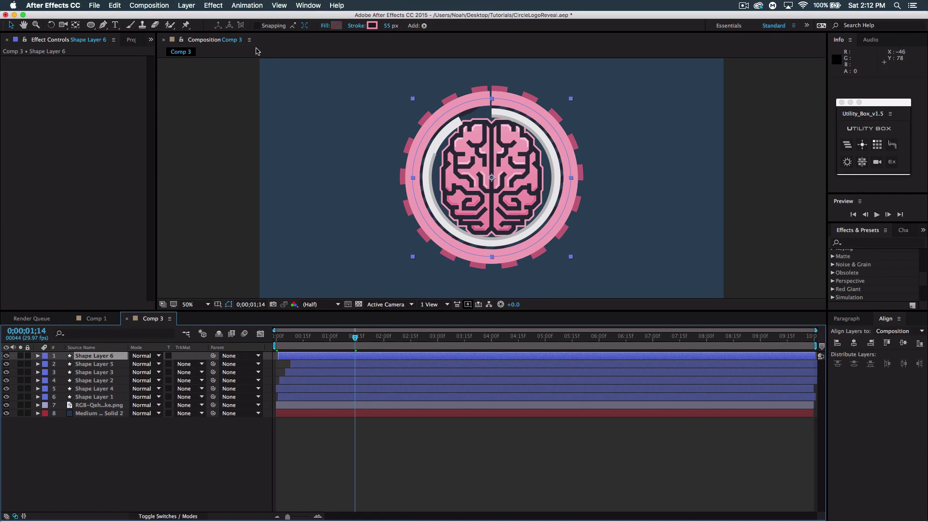
# - Give Shape Layer 6 a solid fill and 0 px stroke, then move it below the rings
pyautogui.click(328, 26)
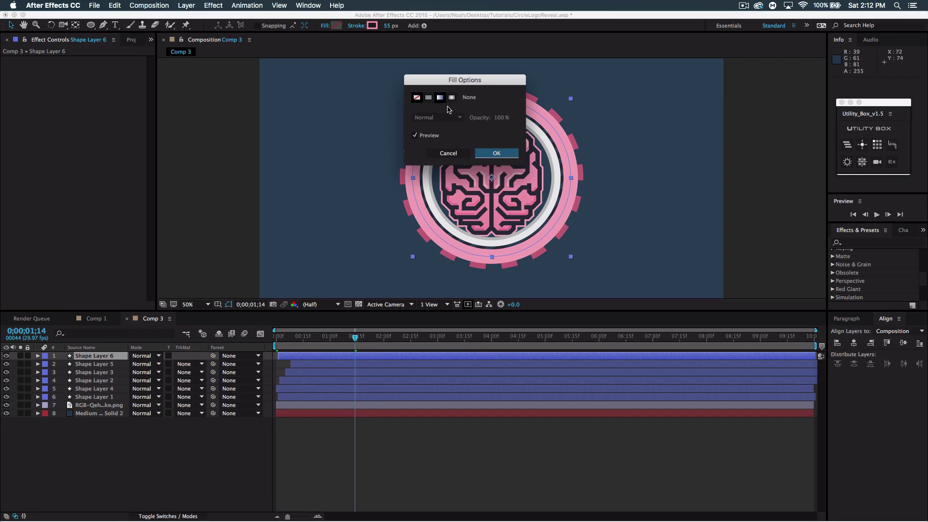
pyautogui.click(428, 99)
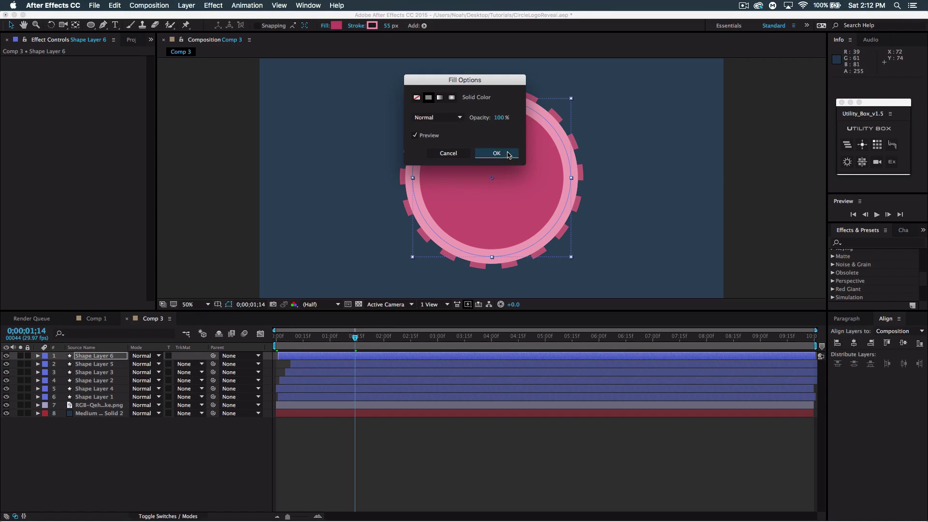
pyautogui.click(496, 153)
pyautogui.click(387, 27)
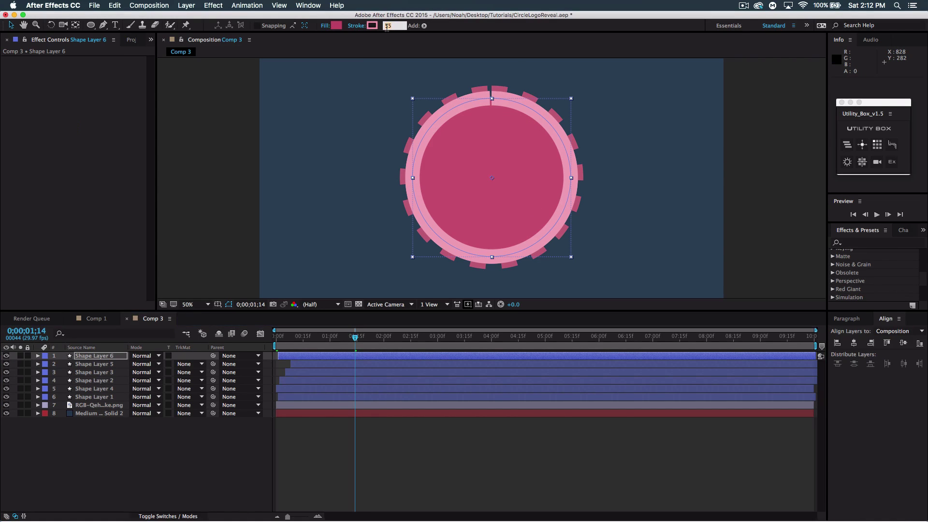
pyautogui.write('0')
pyautogui.press('Return')
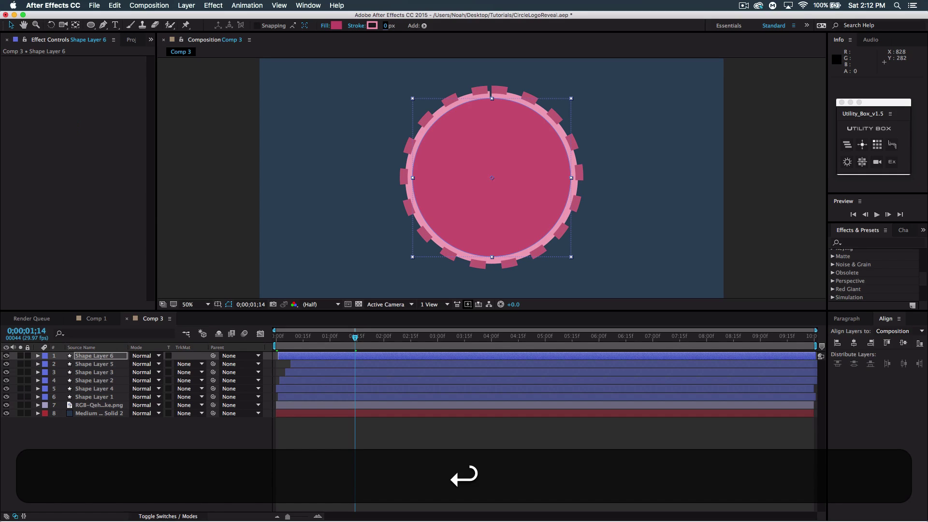
pyautogui.click(90, 357)
pyautogui.moveTo(90, 358); pyautogui.dragTo(96, 399)
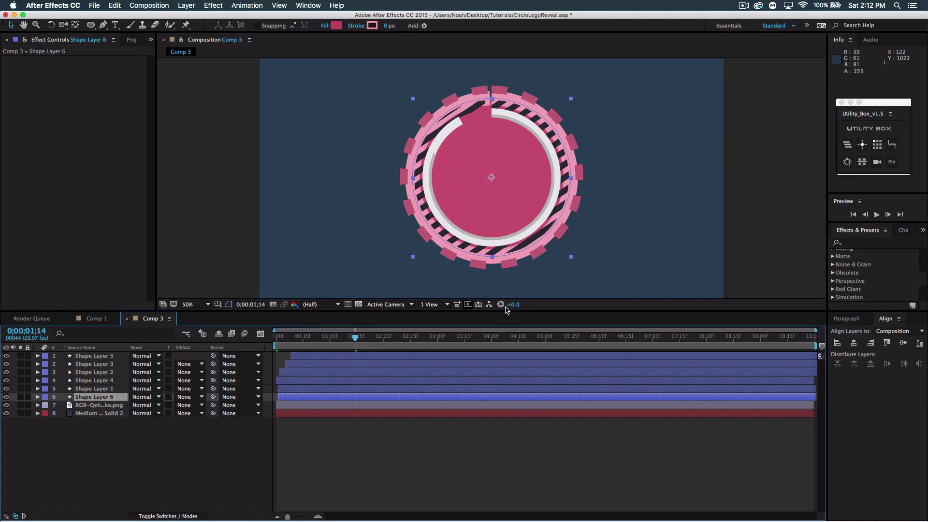
# - Shrink the pink disc inside the rings and delay Shape Layer 6 to start at 0;00;00;12
pyautogui.moveTo(571, 257); pyautogui.dragTo(555, 249)
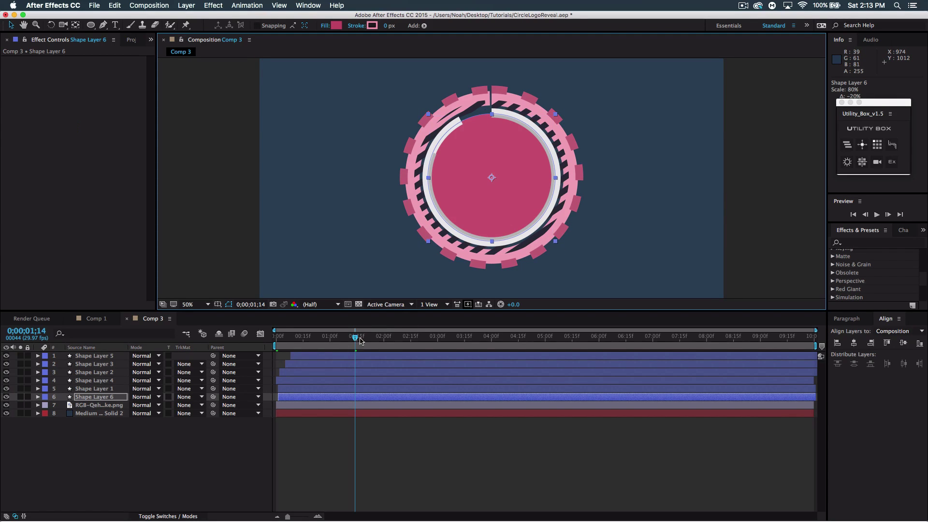
pyautogui.moveTo(356, 340); pyautogui.dragTo(329, 341)
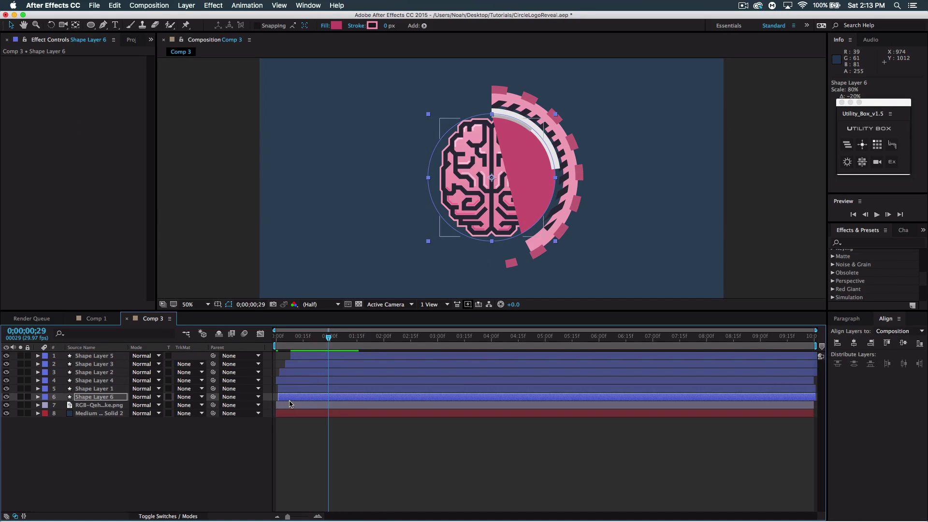
pyautogui.moveTo(291, 397); pyautogui.dragTo(308, 400)
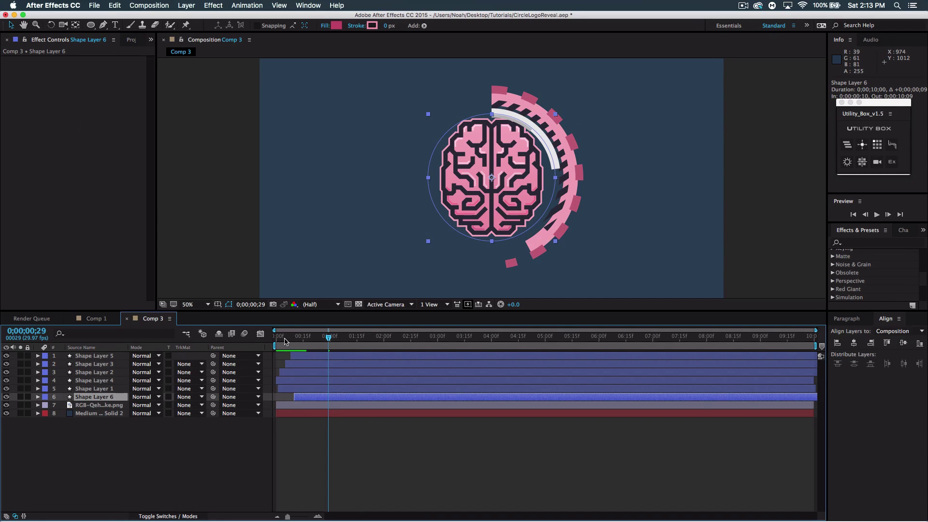
pyautogui.moveTo(285, 341); pyautogui.dragTo(424, 351)
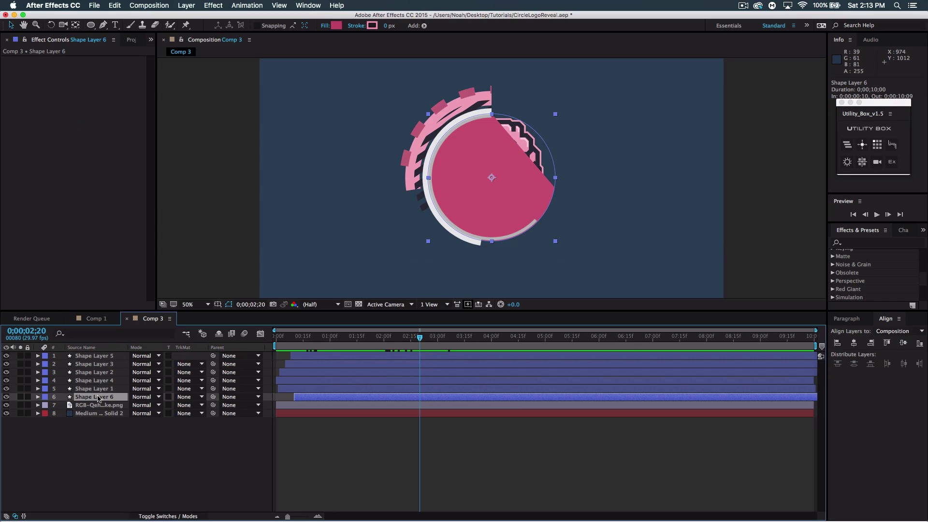
pyautogui.press('super+c')
# - Paste Shape Layer 7 starting at 0;00;00;14 with a DCC6CB fill, then paste another copy
pyautogui.press('super+v')
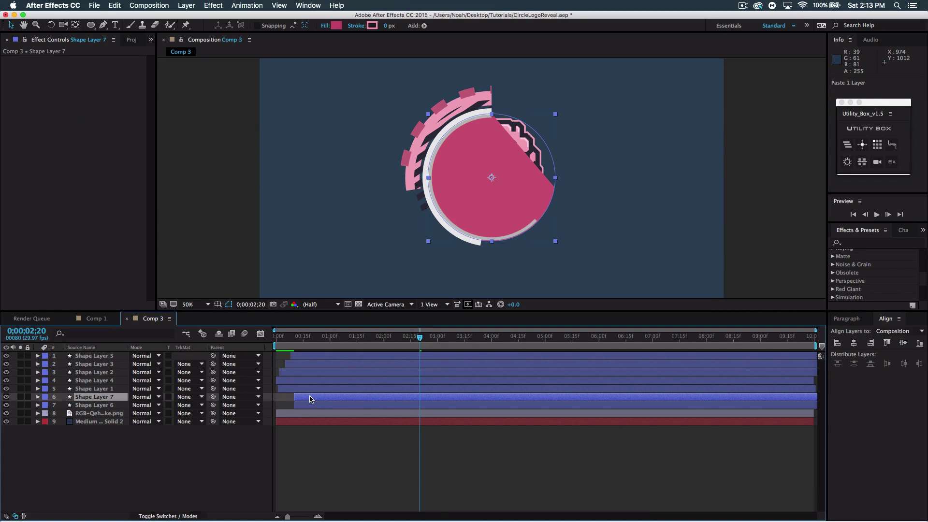
pyautogui.moveTo(311, 398); pyautogui.dragTo(309, 398)
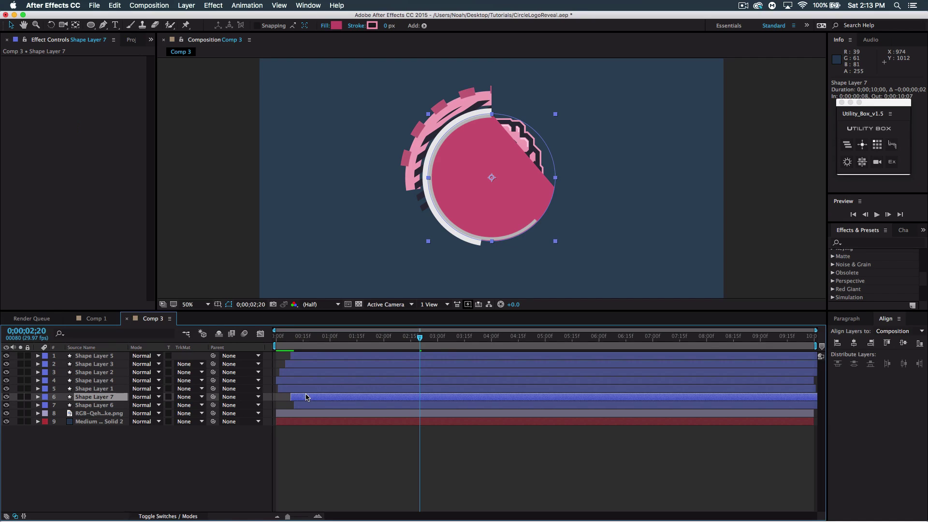
pyautogui.click(336, 26)
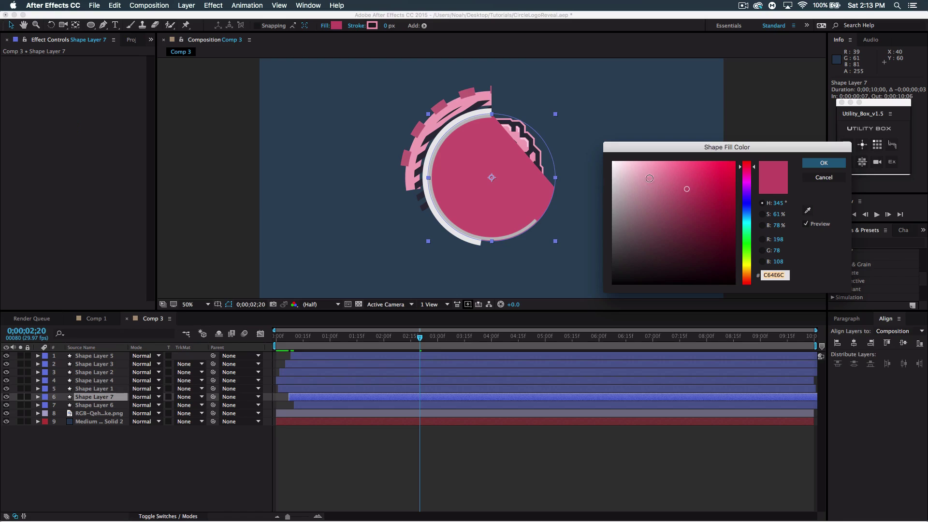
pyautogui.click(625, 178)
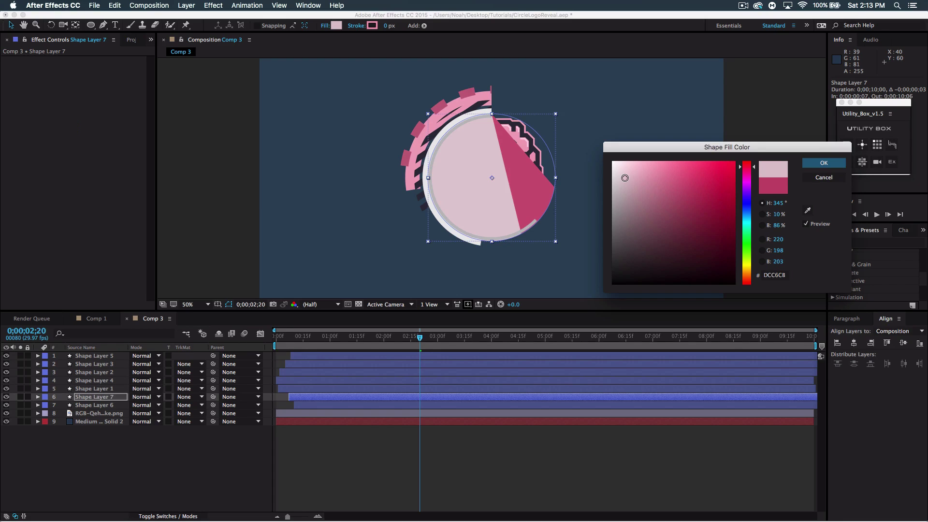
pyautogui.click(823, 165)
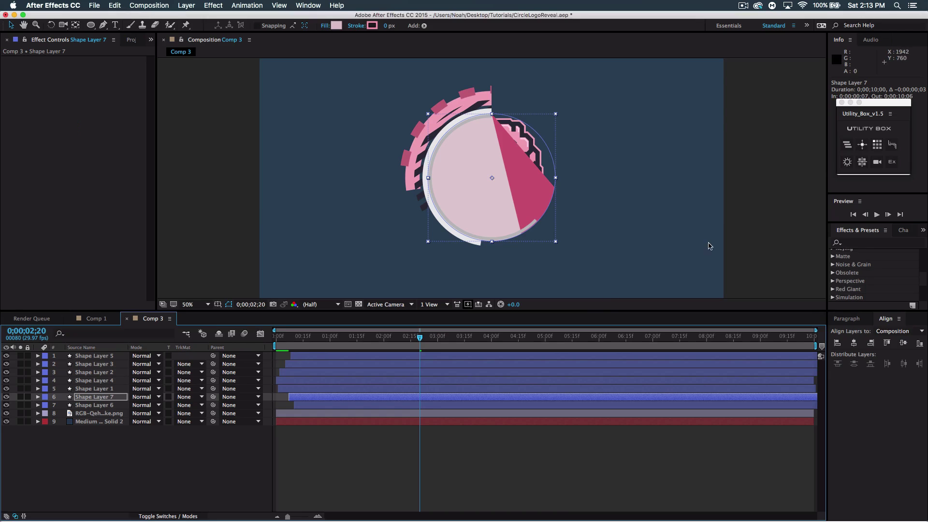
pyautogui.click(89, 399)
pyautogui.press('super+v')
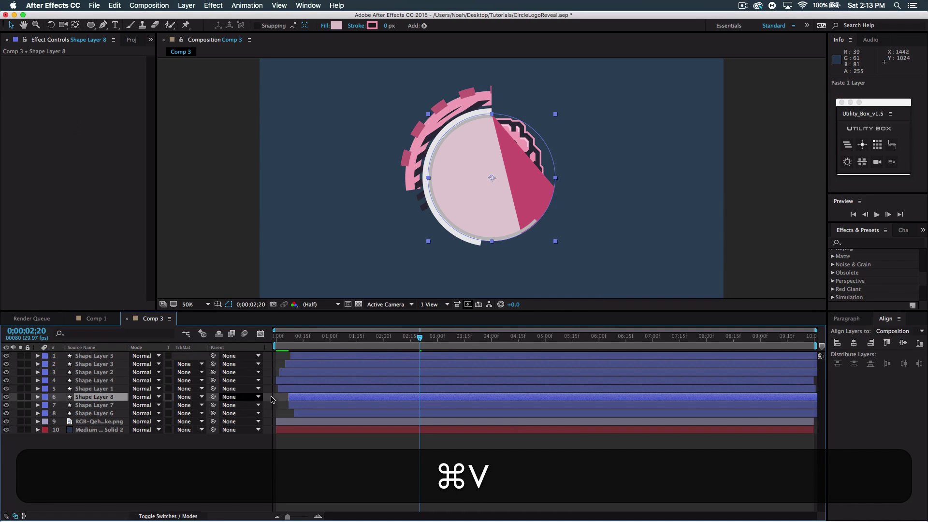
# - Shift Shape Layer 8 one frame earlier and give it a dark navy 282833 fill
pyautogui.moveTo(299, 400); pyautogui.dragTo(297, 400)
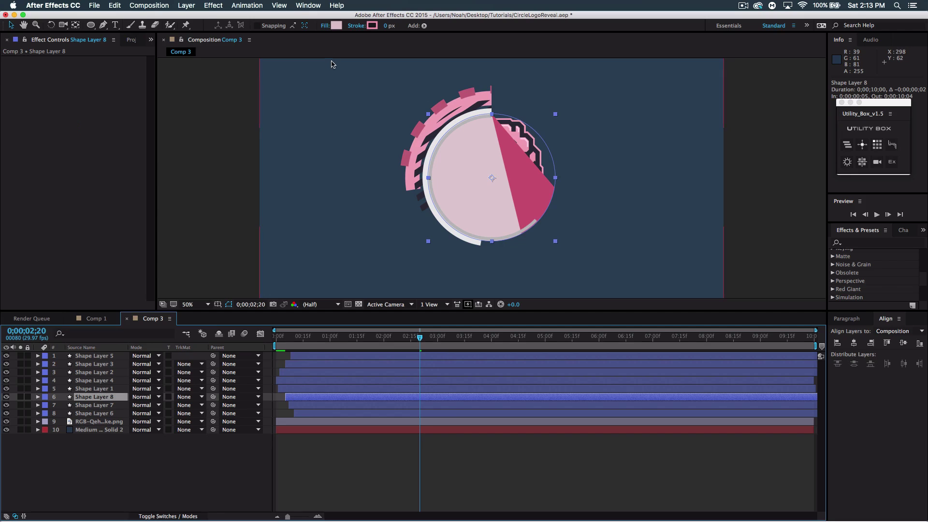
pyautogui.click(336, 26)
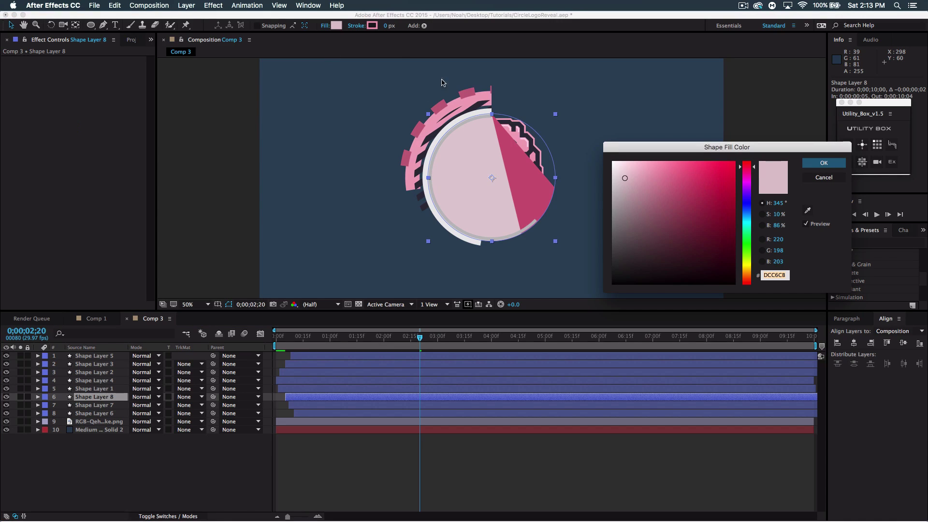
pyautogui.click(807, 210)
pyautogui.click(421, 158)
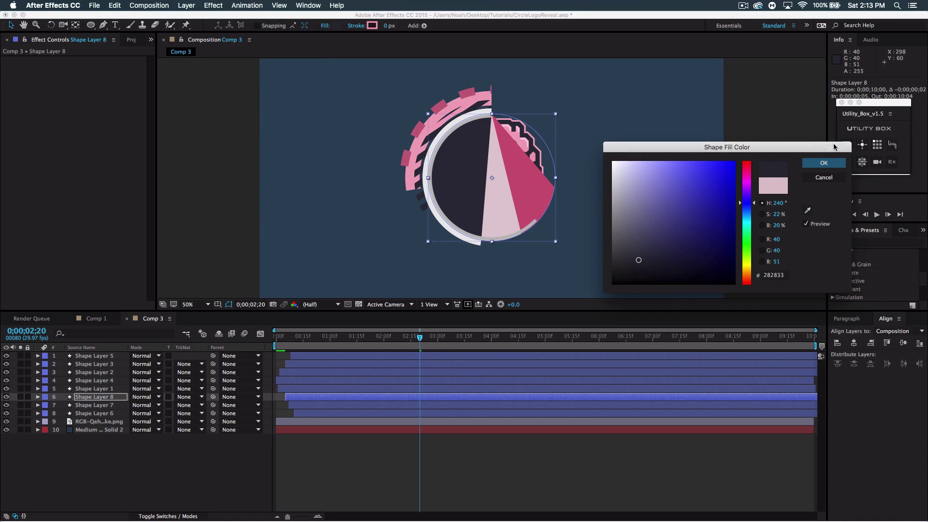
pyautogui.click(824, 163)
# - Preview the wipe-circle reveal from the start and scrub until the circle is fully revealed
pyautogui.press('Home')
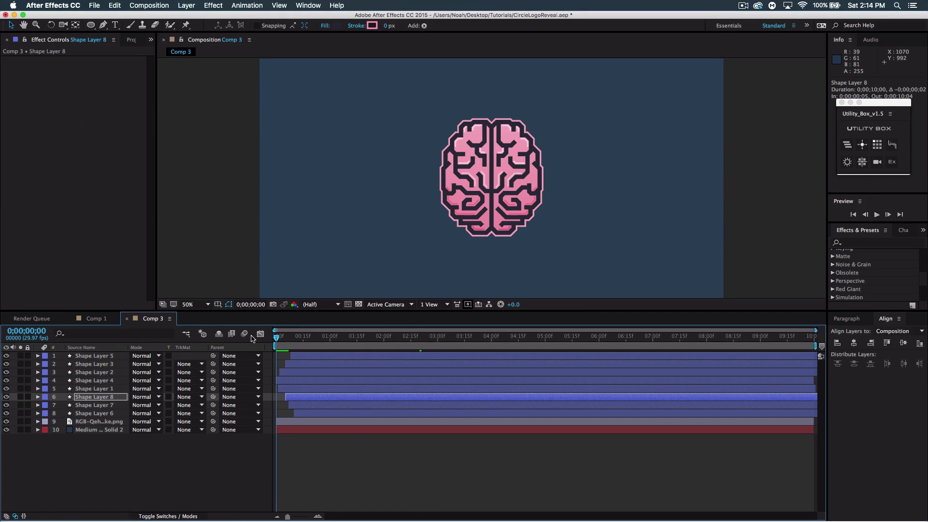
pyautogui.press('space')
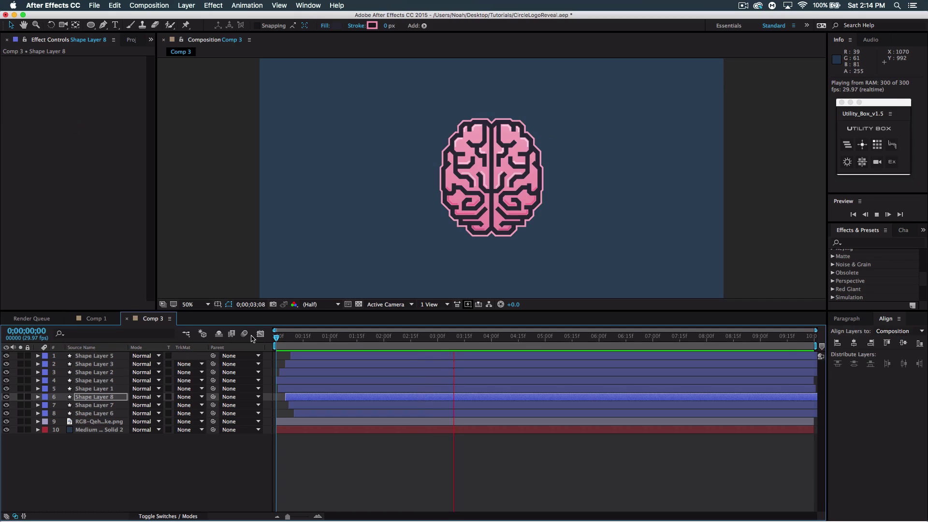
pyautogui.press('space')
pyautogui.moveTo(285, 337); pyautogui.dragTo(343, 344)
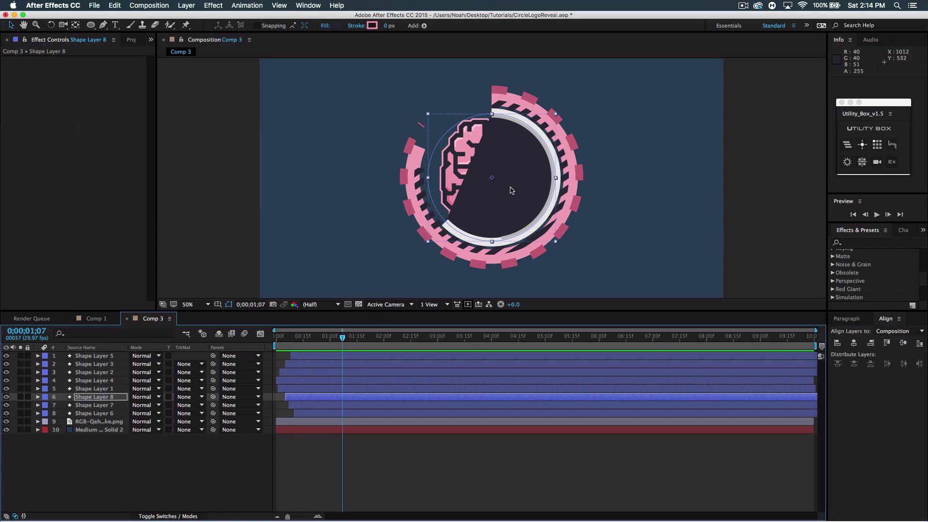
pyautogui.moveTo(343, 342); pyautogui.dragTo(428, 356)
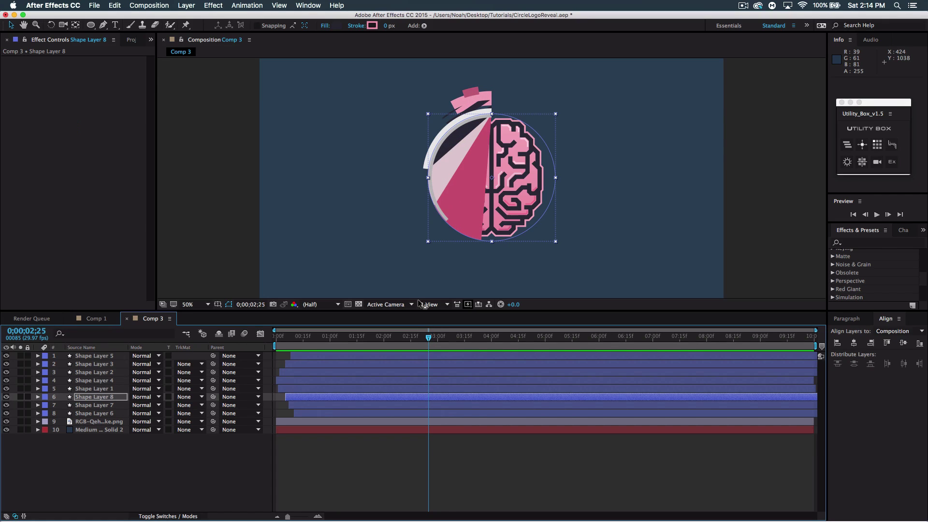
# - Select Shape Layers 6, 7 and 8 and scale them down together to about 79%
pyautogui.click(92, 398)
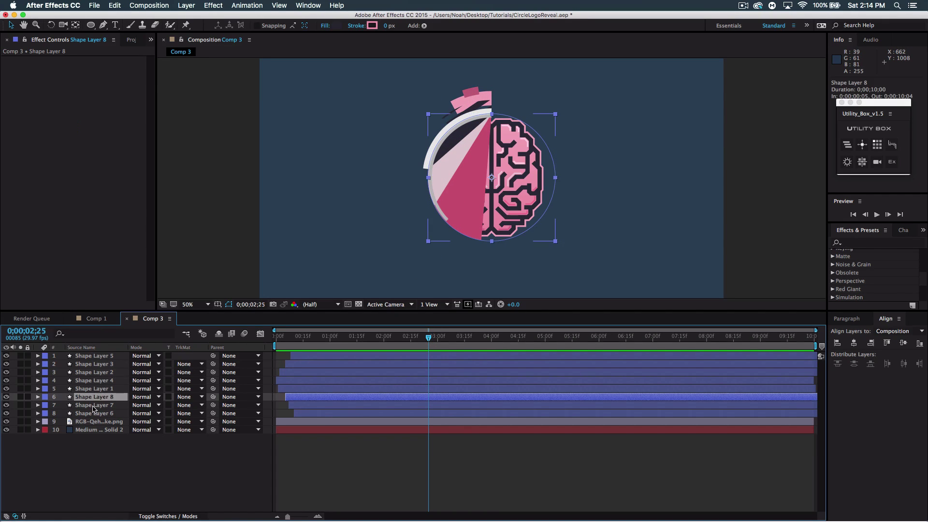
pyautogui.keyDown('shift'); pyautogui.click(95, 415); pyautogui.keyUp('shift')
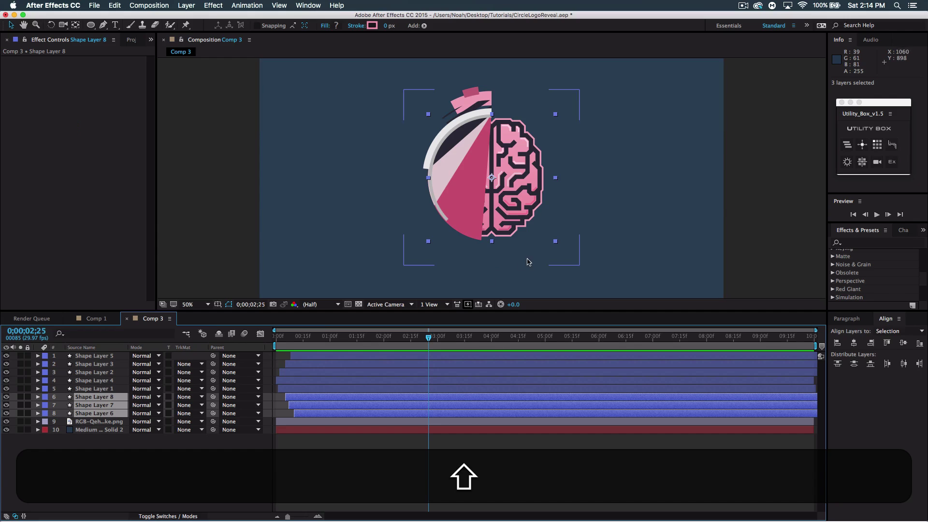
pyautogui.moveTo(554, 242); pyautogui.dragTo(555, 244)
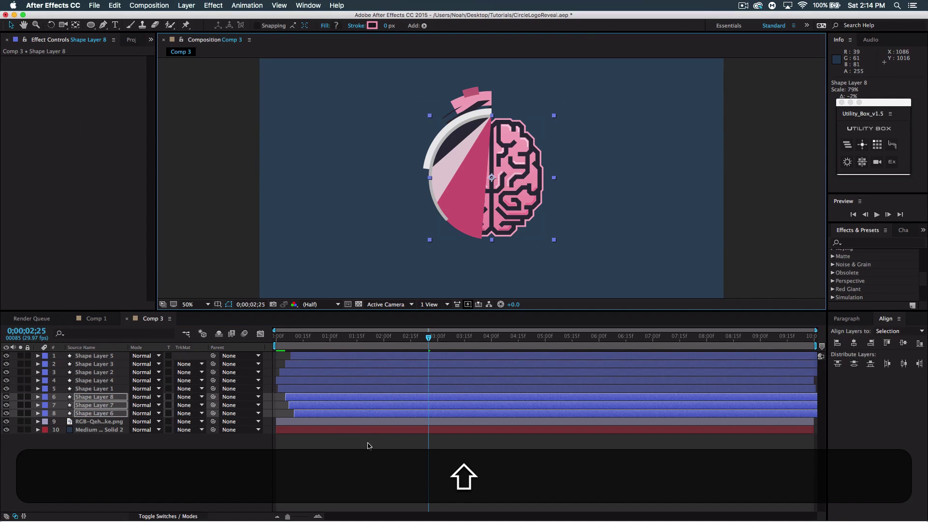
pyautogui.moveTo(300, 340); pyautogui.dragTo(369, 344)
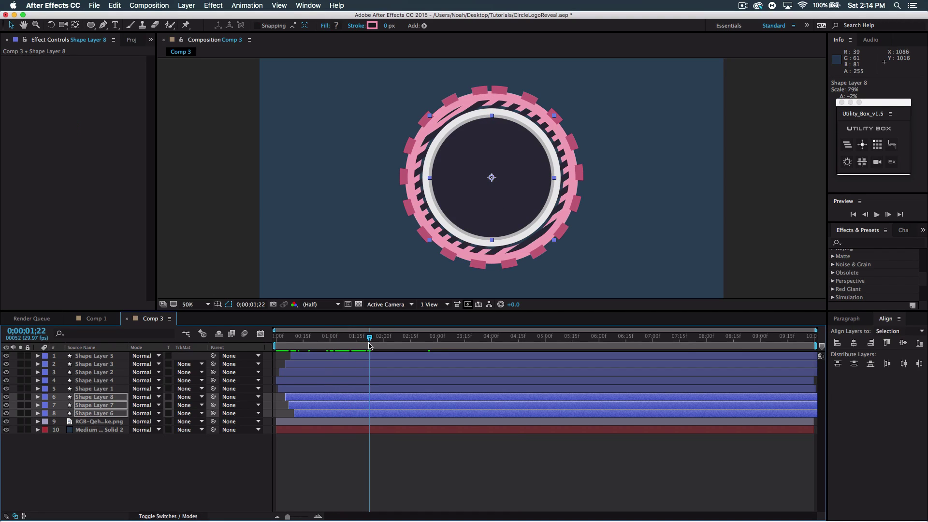
pyautogui.click(89, 424)
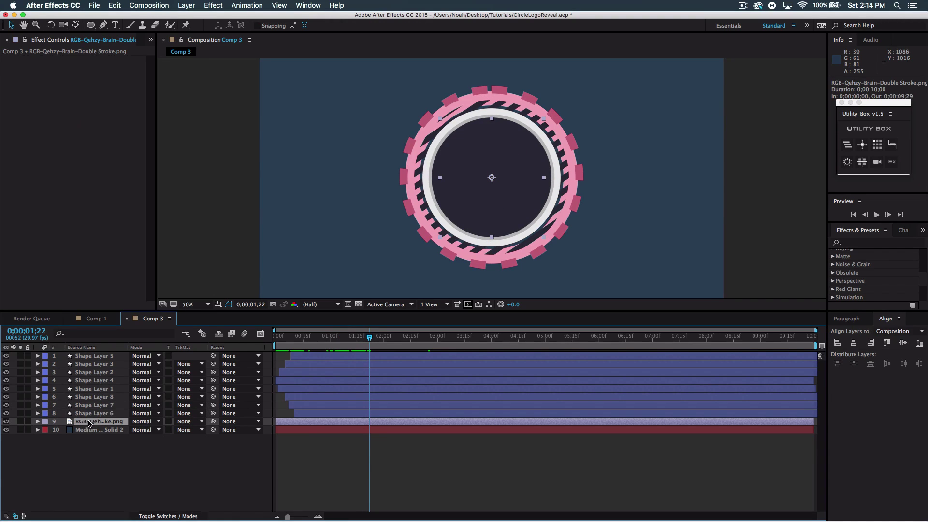
# - Set an Opacity keyframe of 0% on the brain logo layer at 0;00;01;22
pyautogui.click(37, 423)
pyautogui.click(47, 431)
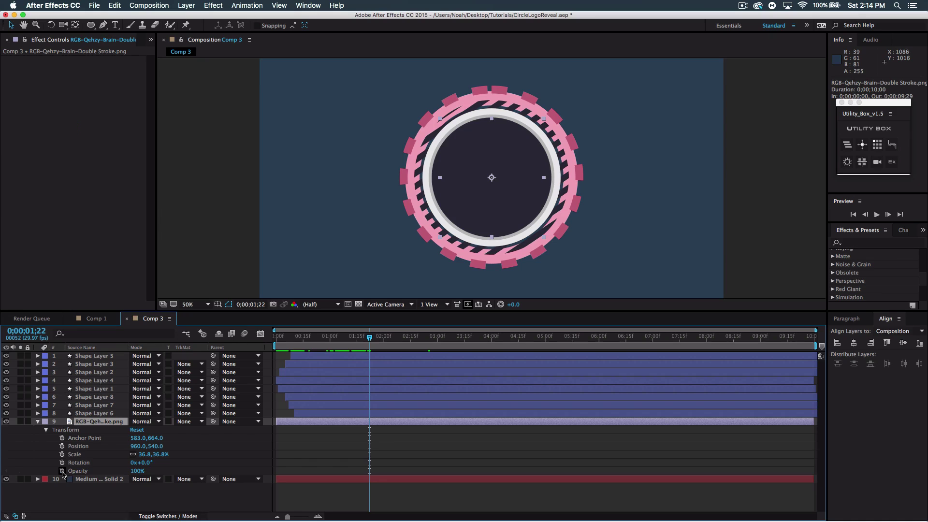
pyautogui.click(62, 471)
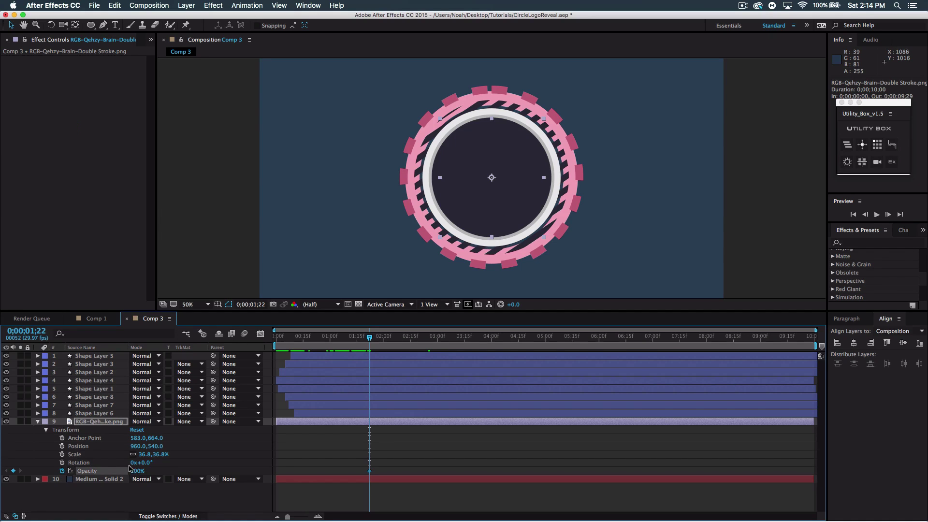
pyautogui.write('0')
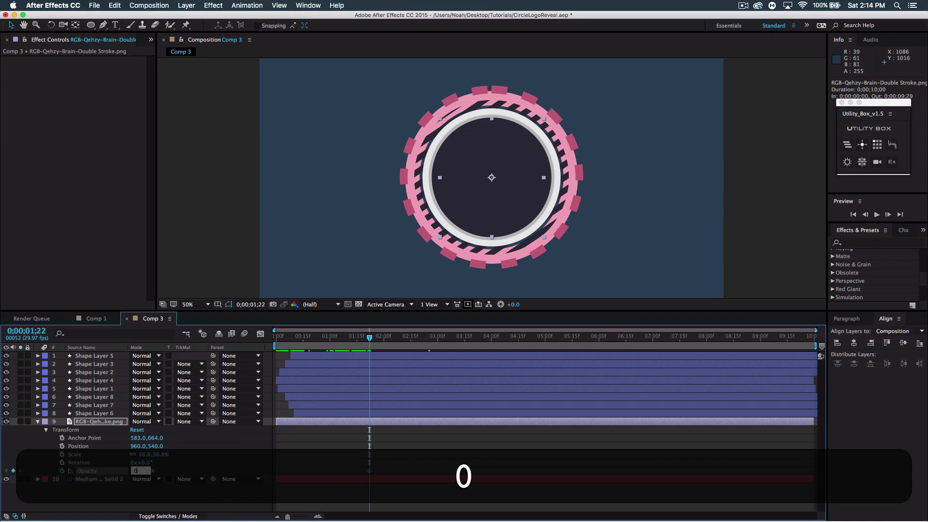
pyautogui.press('Return')
# - Add a 100% Opacity keyframe at 0;00;01;24 and preview the logo fade-in
pyautogui.moveTo(372, 341); pyautogui.dragTo(375, 341)
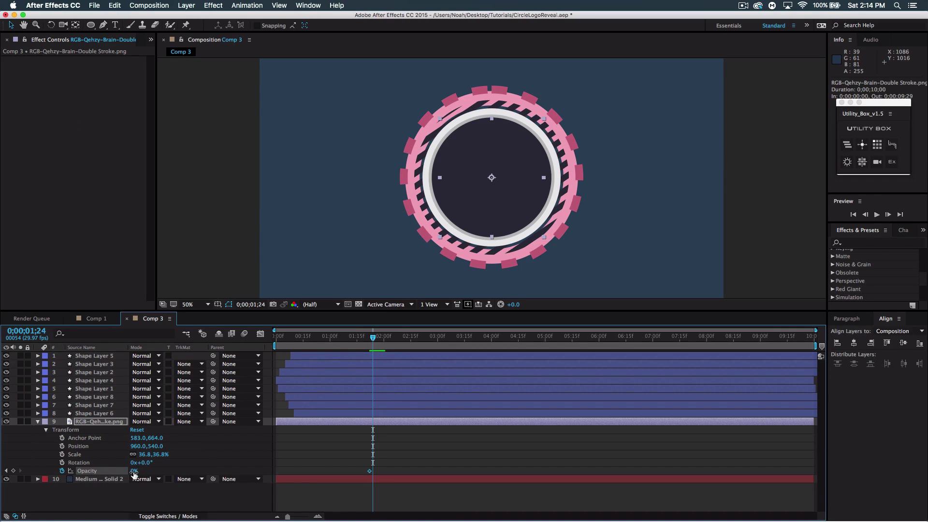
pyautogui.write('100')
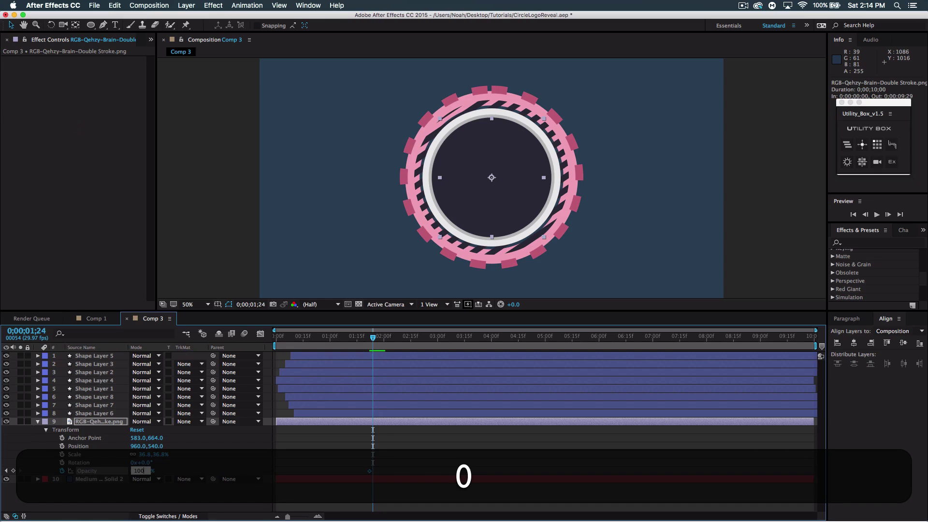
pyautogui.press('Return')
pyautogui.press('Home')
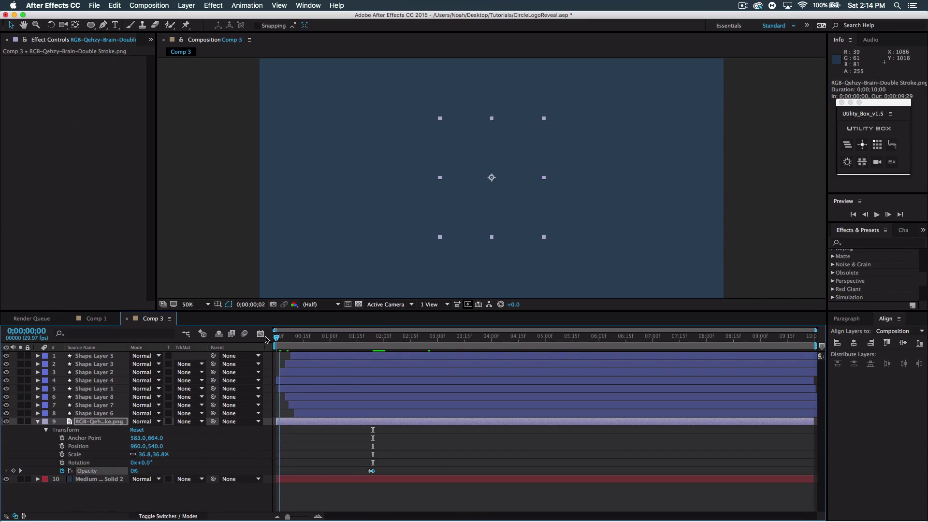
pyautogui.press('space')
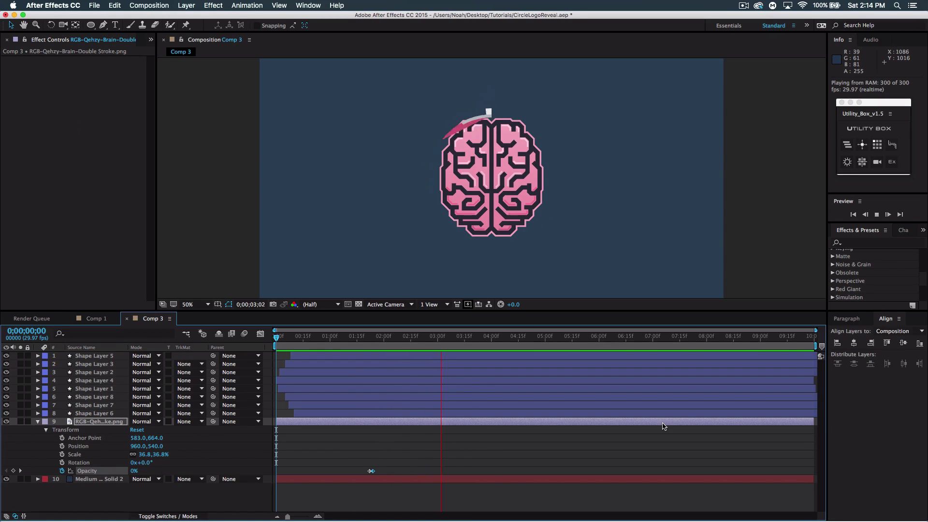
# - Search Effects & Presets for Drop Shadow without applying it, then play Comp 1's ring animation
pyautogui.press('space')
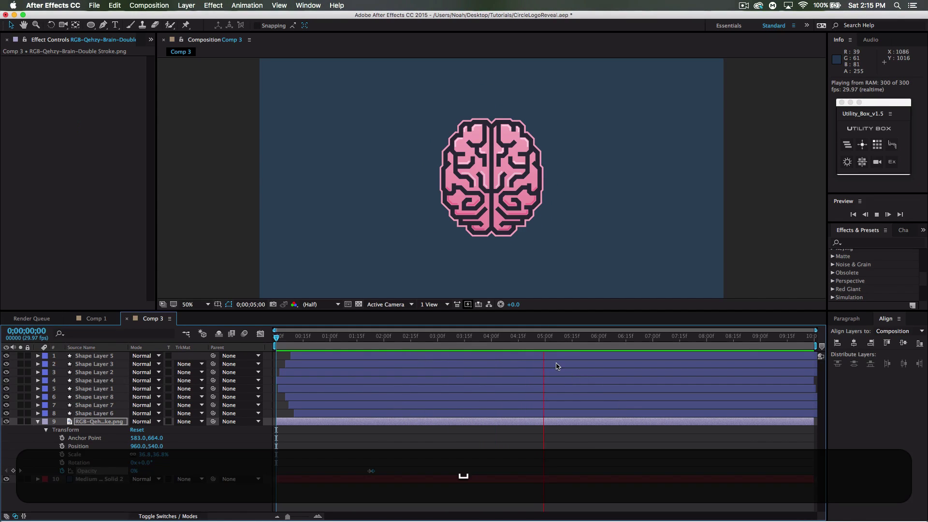
pyautogui.click(856, 244)
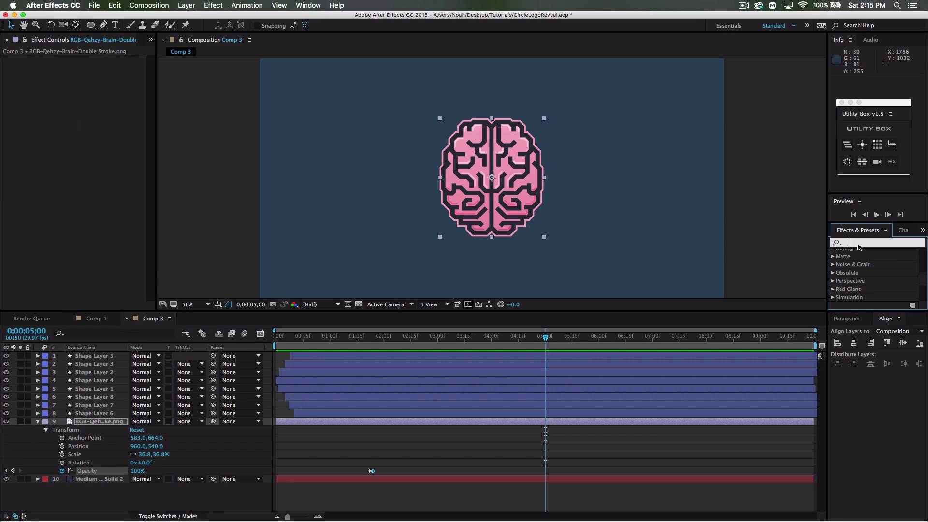
pyautogui.write('drop sha')
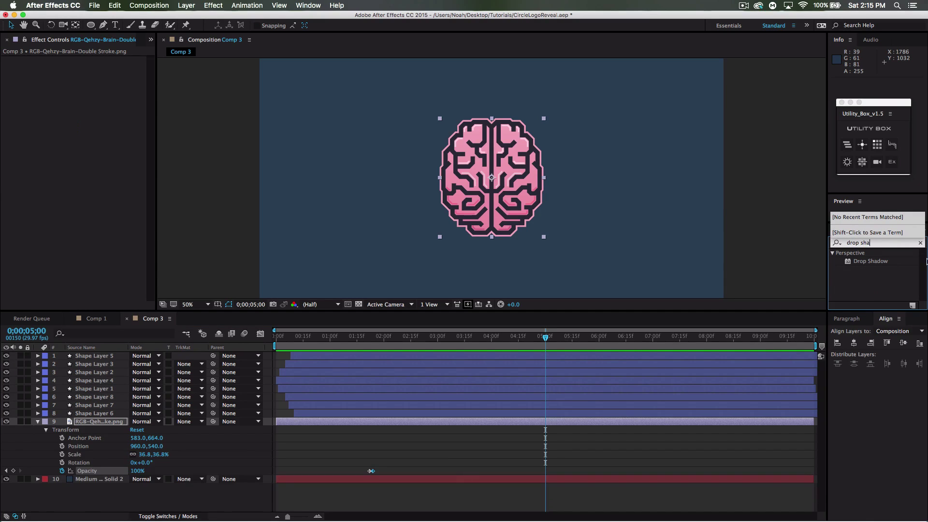
pyautogui.moveTo(864, 262); pyautogui.dragTo(285, 342)
pyautogui.press('space')
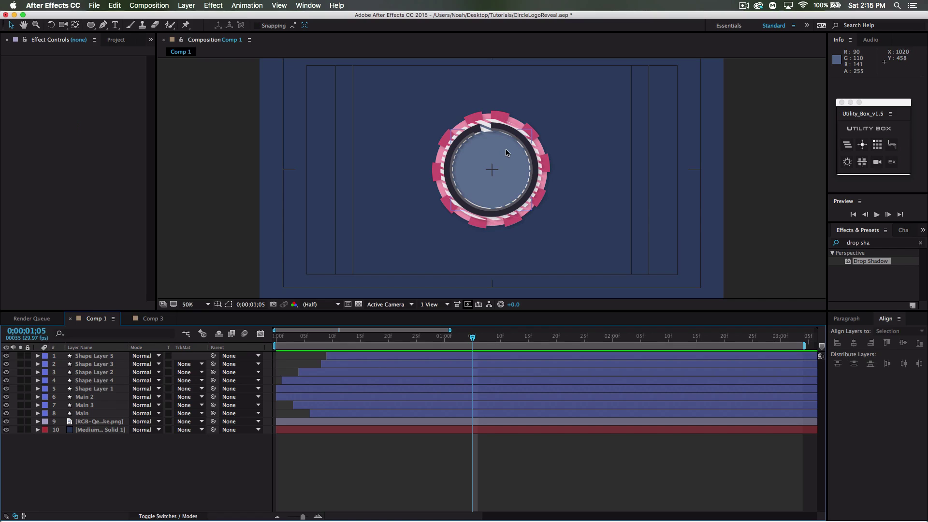
# - Switch back to Comp 3, showing the brain logo on its dark blue background
pyautogui.click(152, 319)
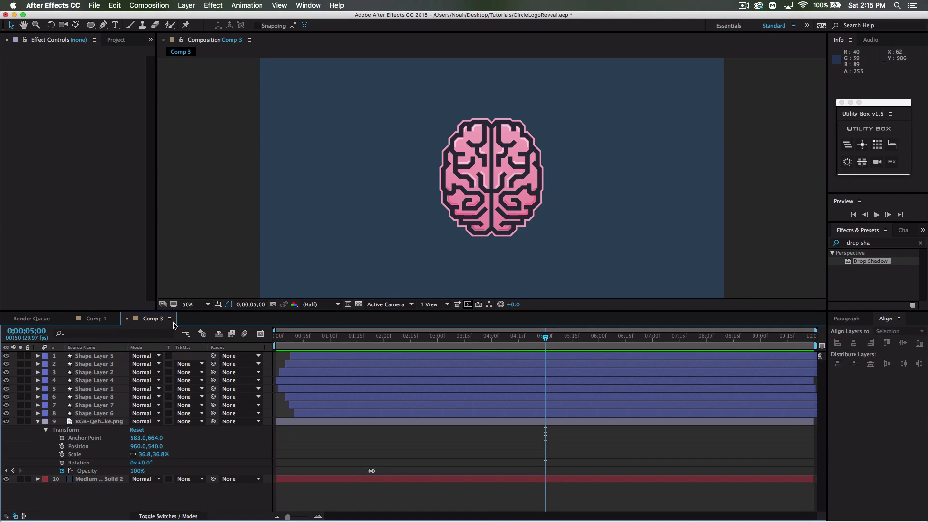